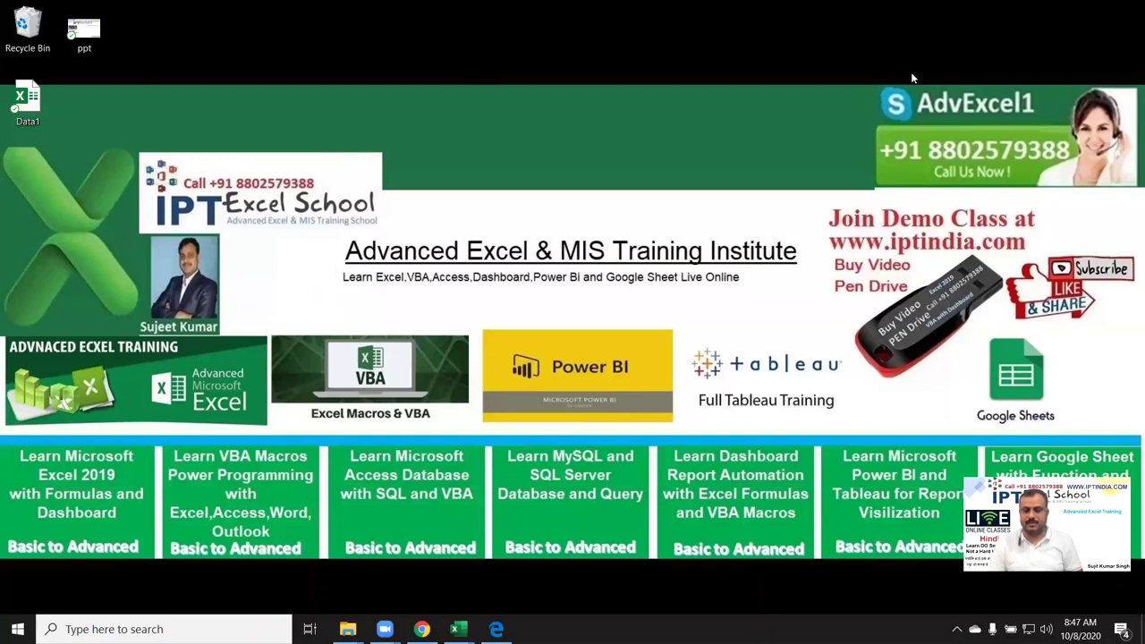
Step: Switch back to the minimized Book2 Excel window, showing the Cust sheet with Alt+Tab
key("alt+Tab")
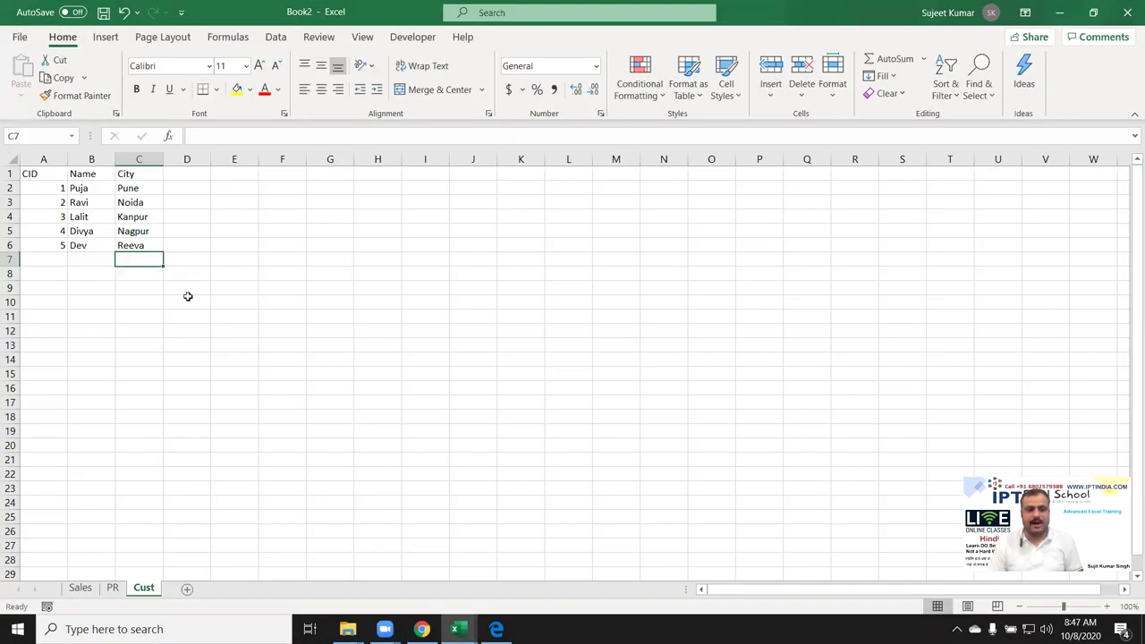
Step: Walk through the Sales rows, their PID column and the matching PR product rows
left_click(79, 589)
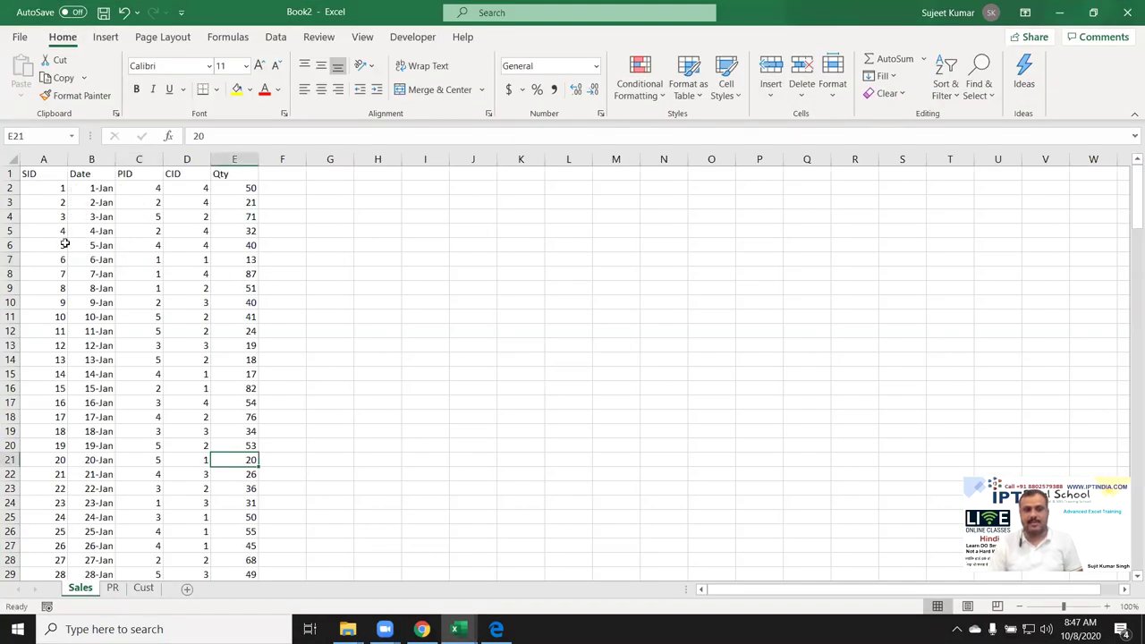
left_click_drag(62, 206, 205, 243)
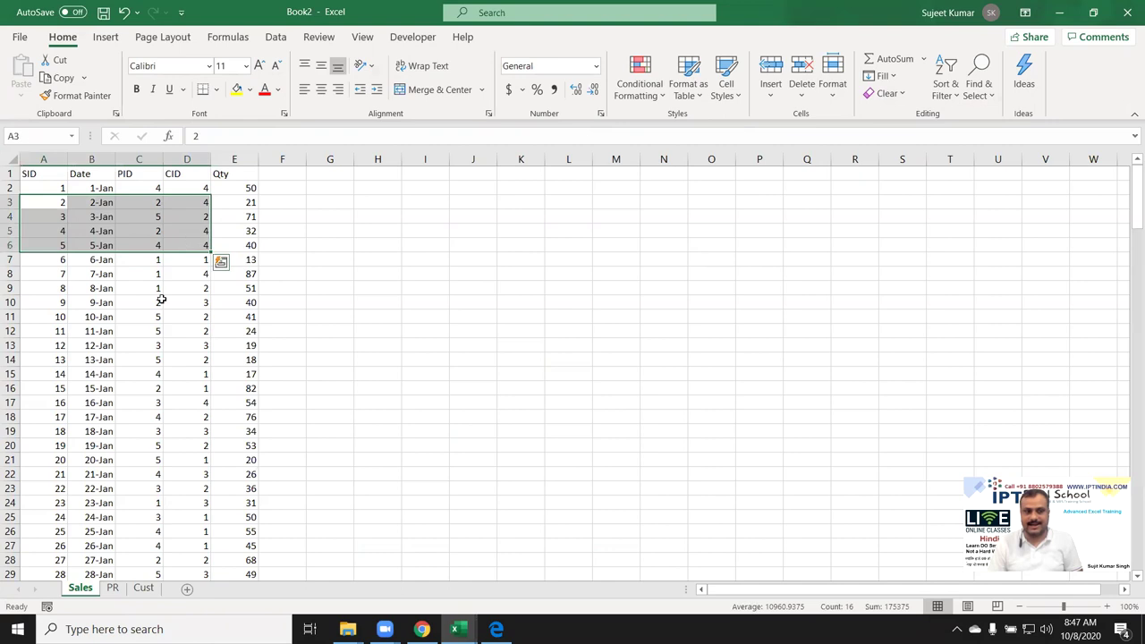
left_click(132, 422)
left_click_drag(148, 188, 143, 360)
left_click(113, 587)
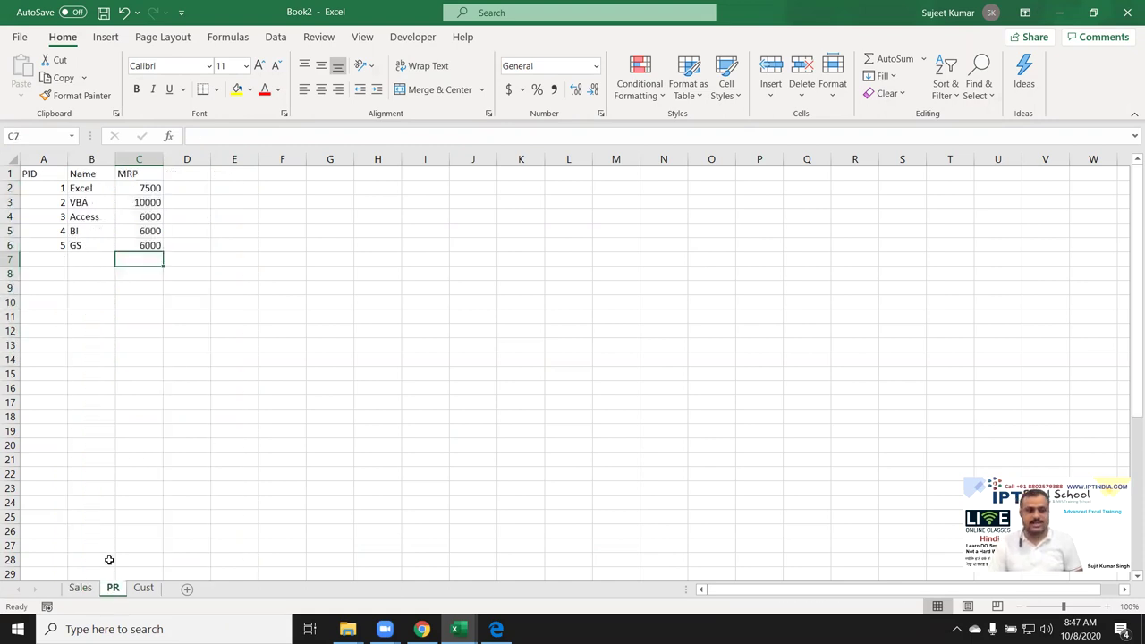
mouse_move(55, 189)
left_mouse_down()
mouse_move(123, 210)
mouse_move(139, 230)
left_mouse_up()
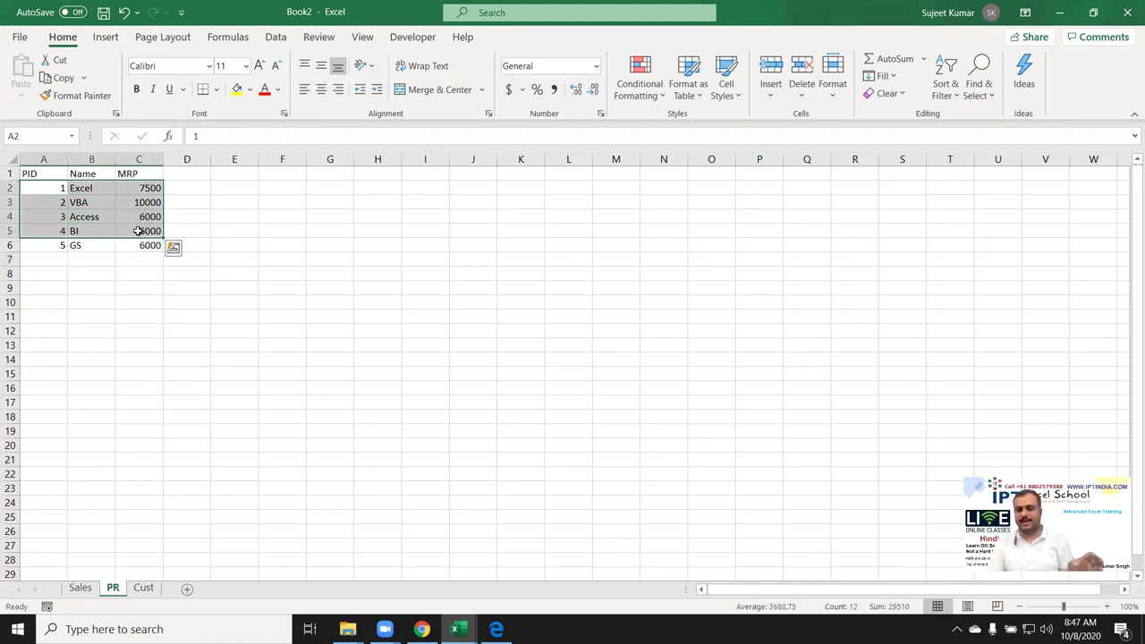
Step: Highlight the Sales CID column, check the Cust sheet's cities, then return to Sales
left_click(80, 587)
left_click_drag(202, 204, 188, 317)
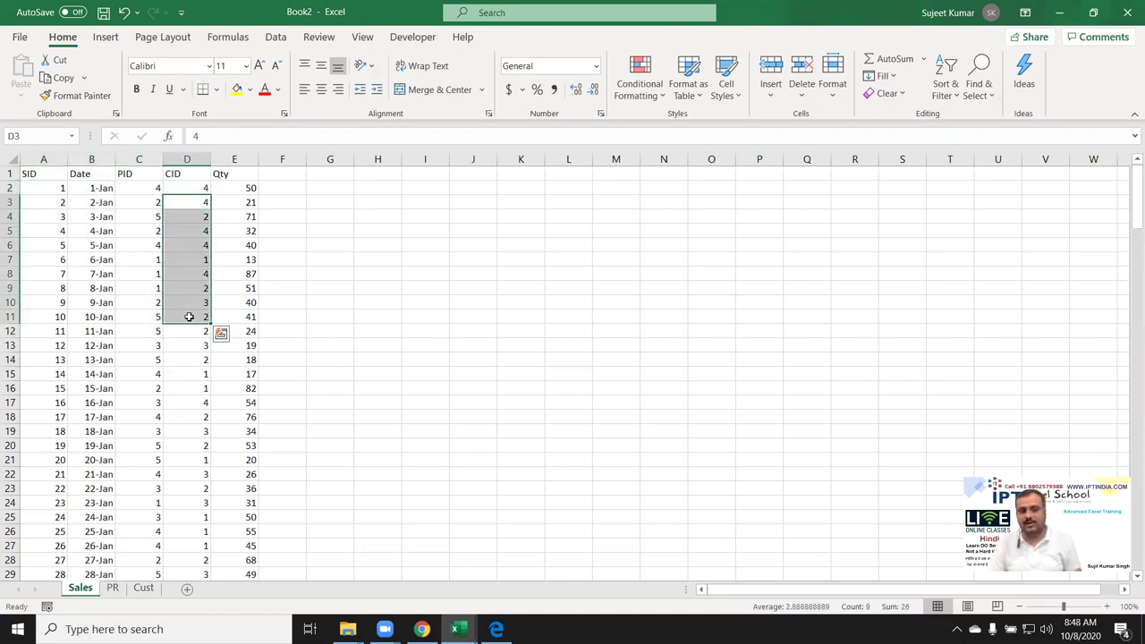
left_click(144, 588)
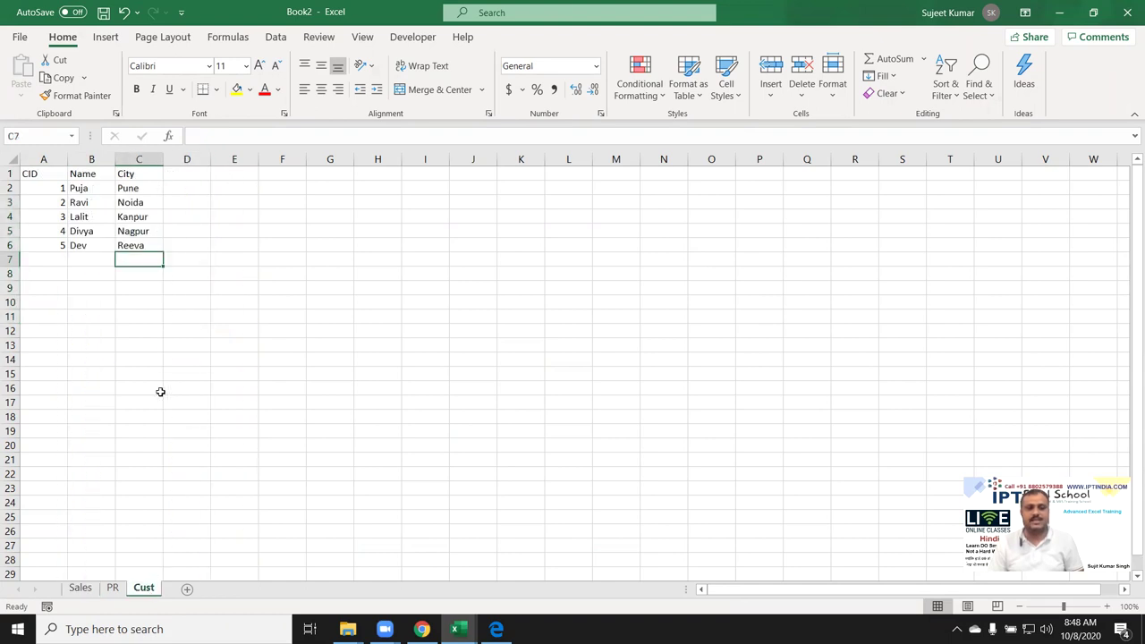
left_click(132, 249)
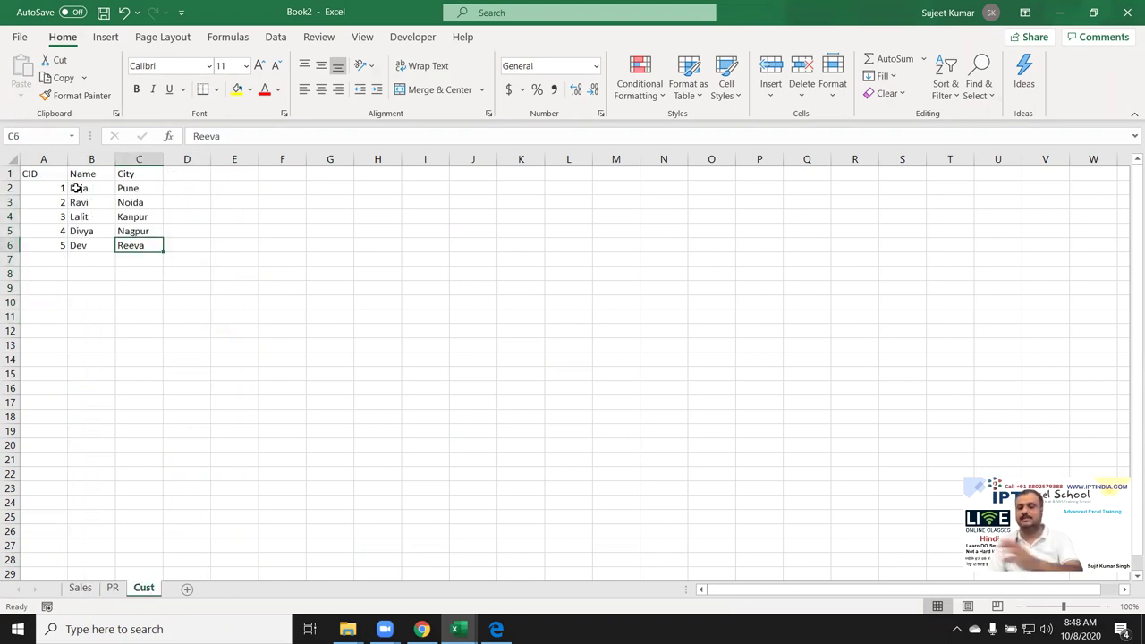
left_click(79, 588)
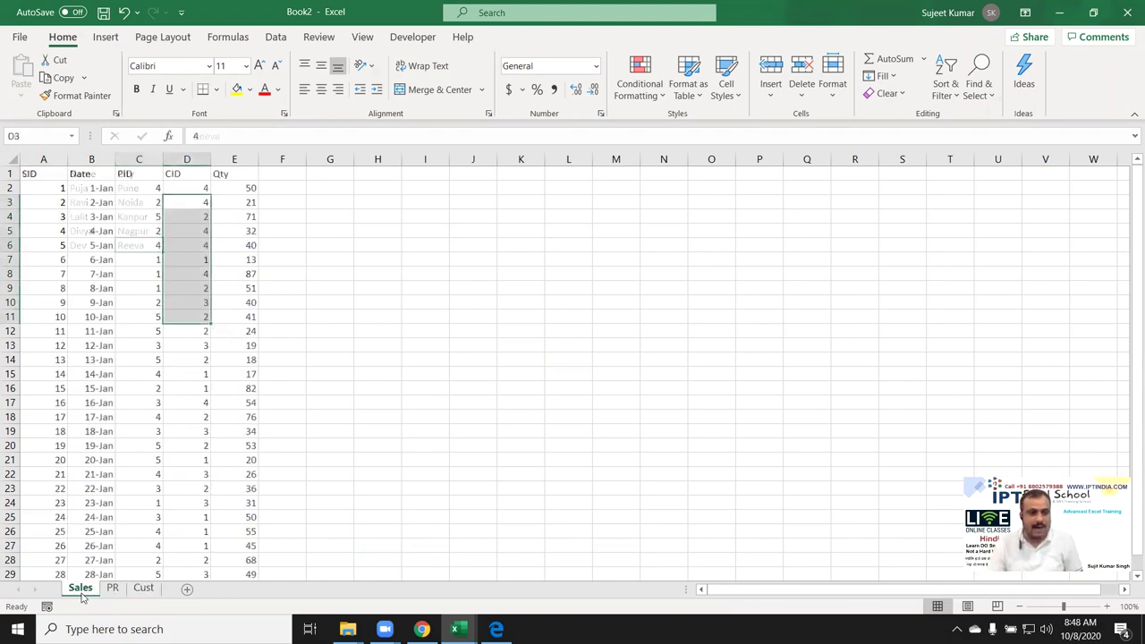
left_click(274, 286)
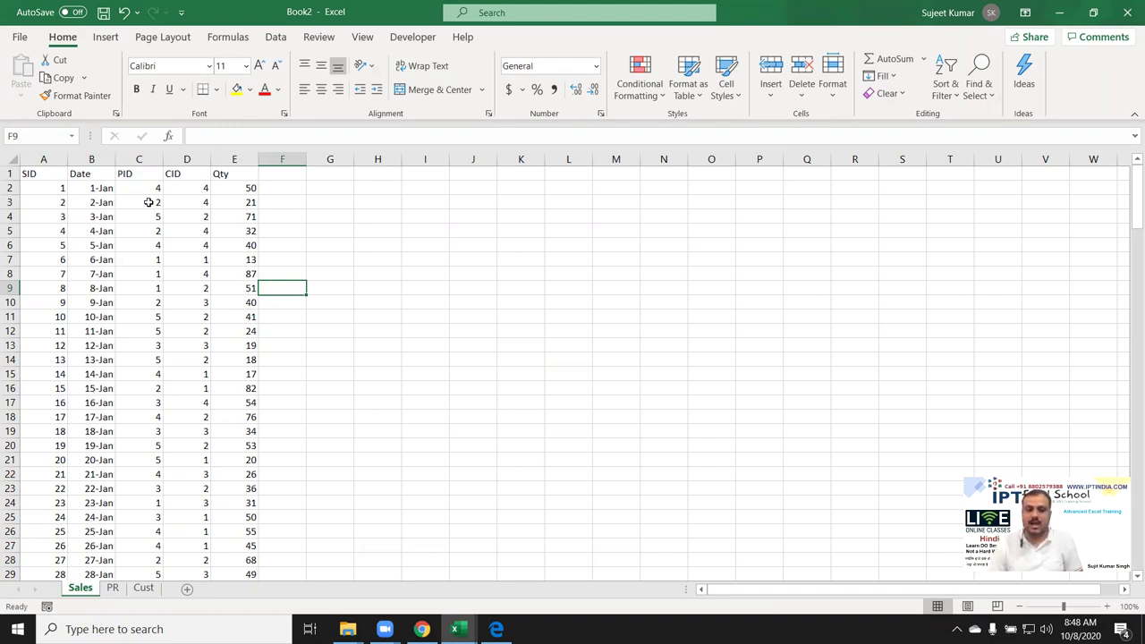
left_click(282, 185)
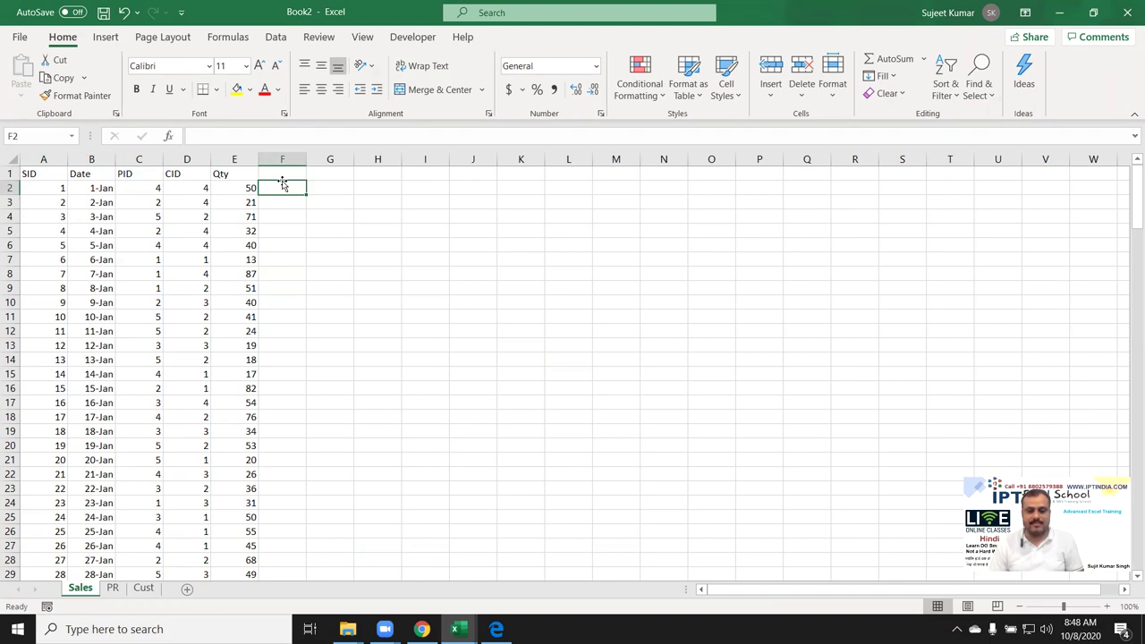
left_click(283, 180)
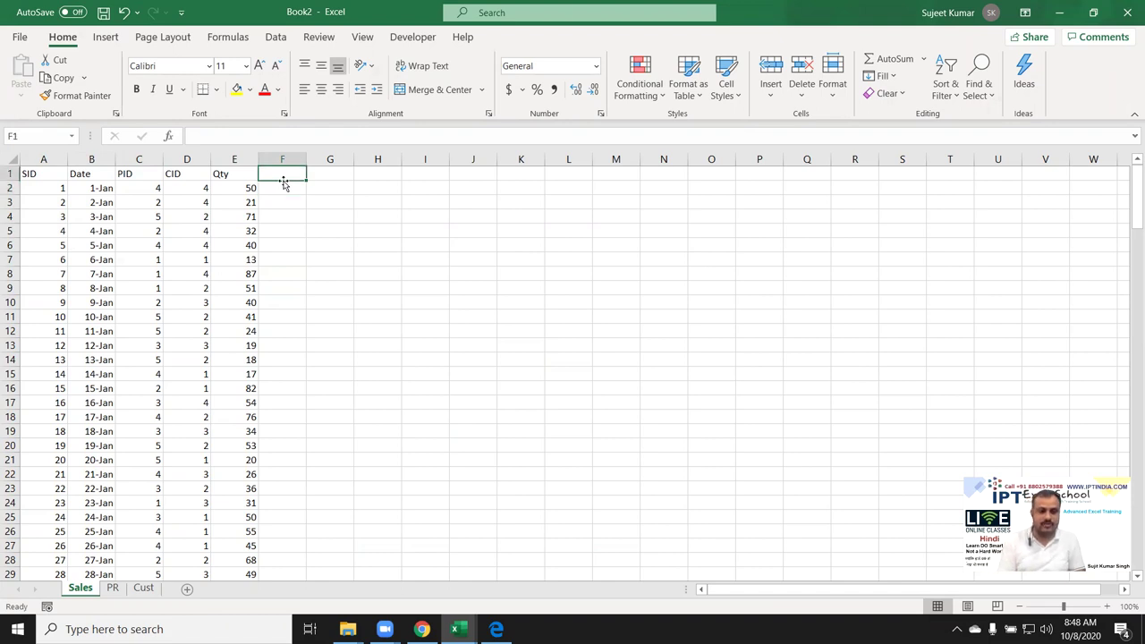
type("Name")
key("Return")
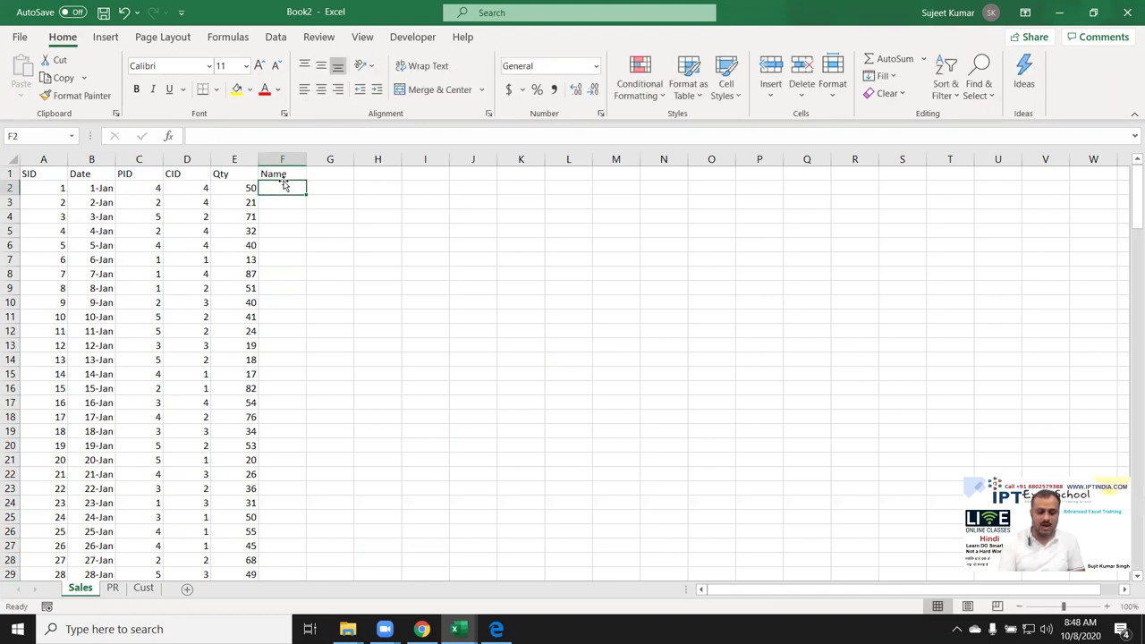
type("=vl")
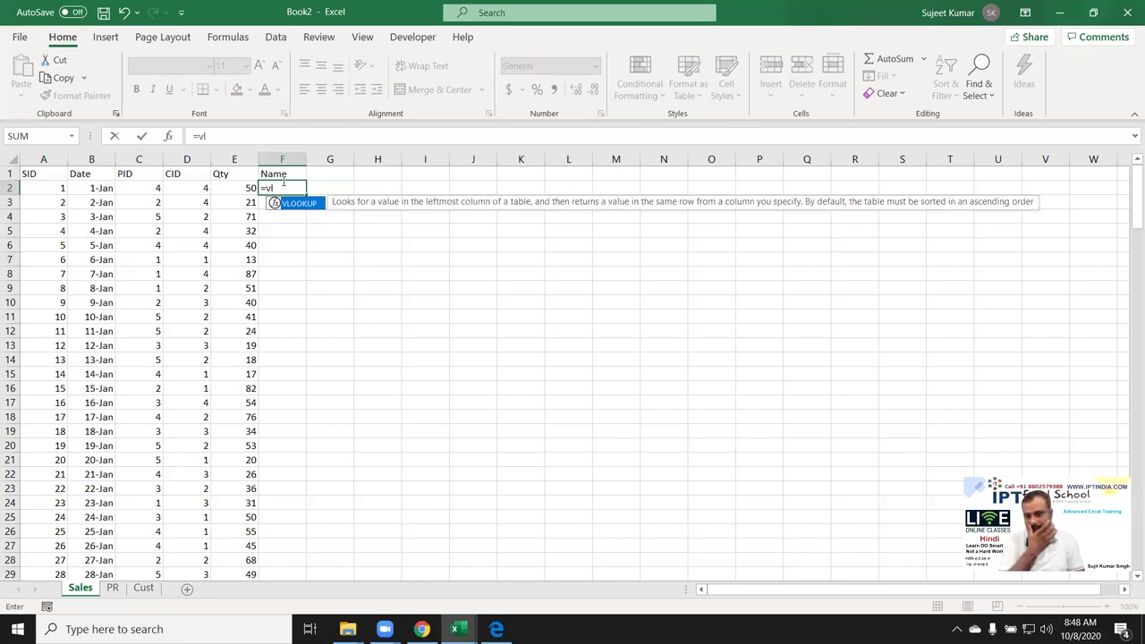
key("Escape")
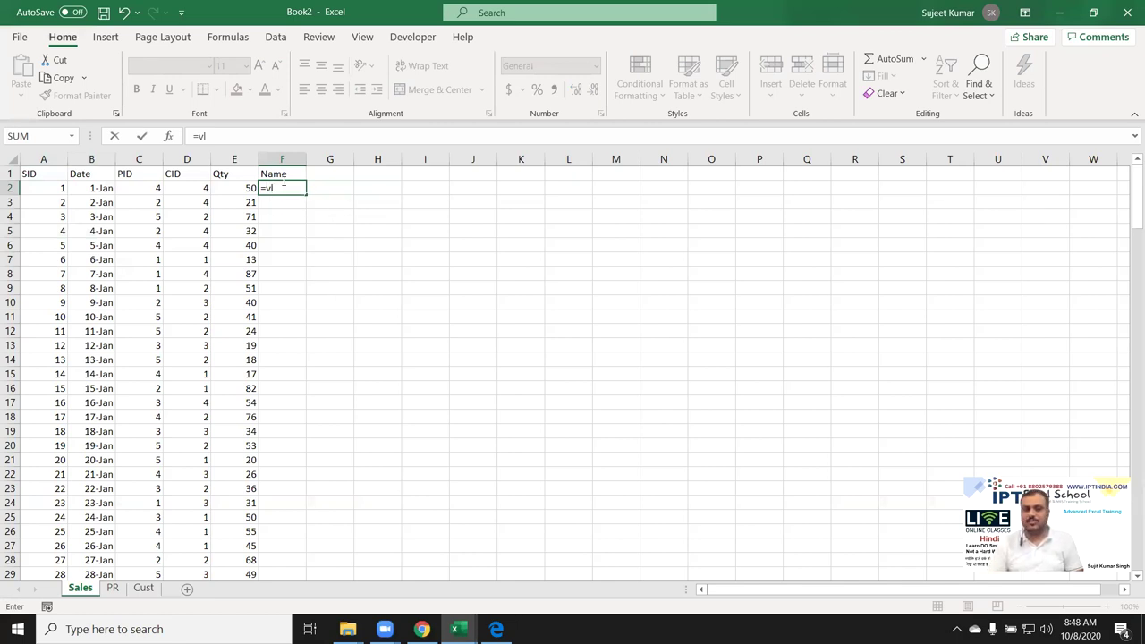
key("Escape")
left_click(283, 179)
key("Delete")
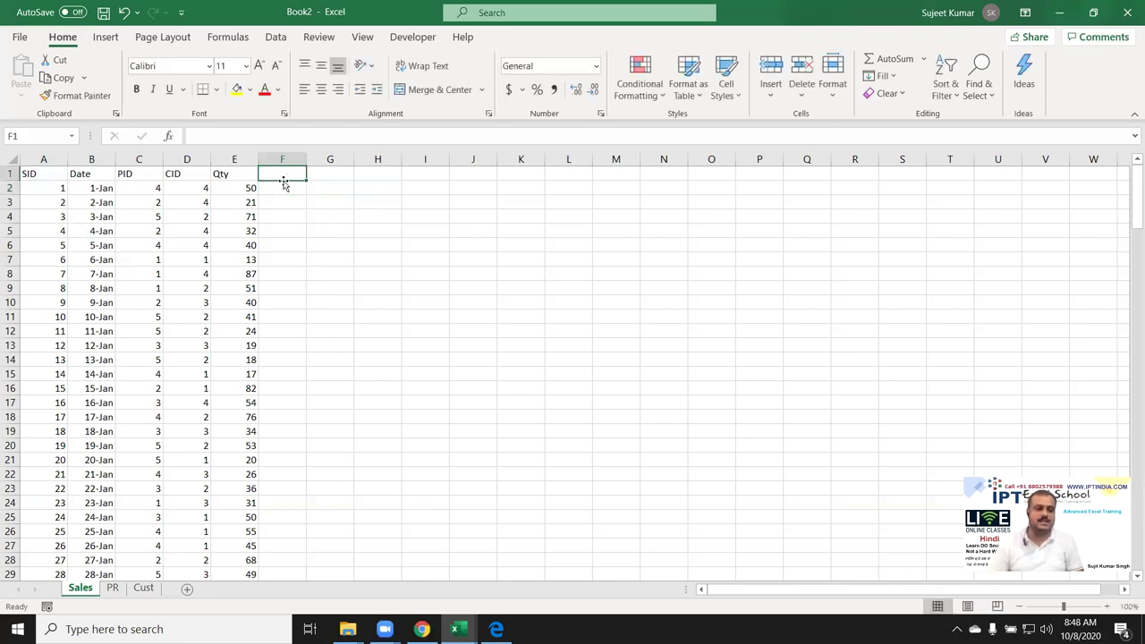
key("Left")
key("Left")
key("Left")
key("Left")
key("Left")
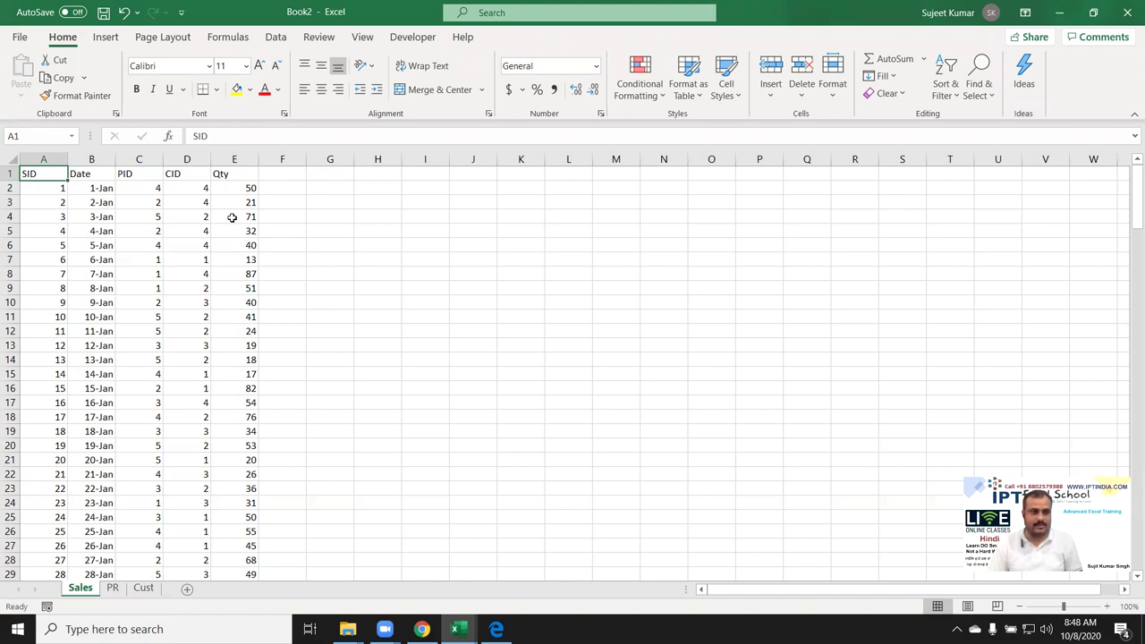
Step: Select the full Sales range A1:E182 and insert a Data Model PivotTable on a new sheet
key("ctrl+shift+Right")
key("ctrl+shift+Down")
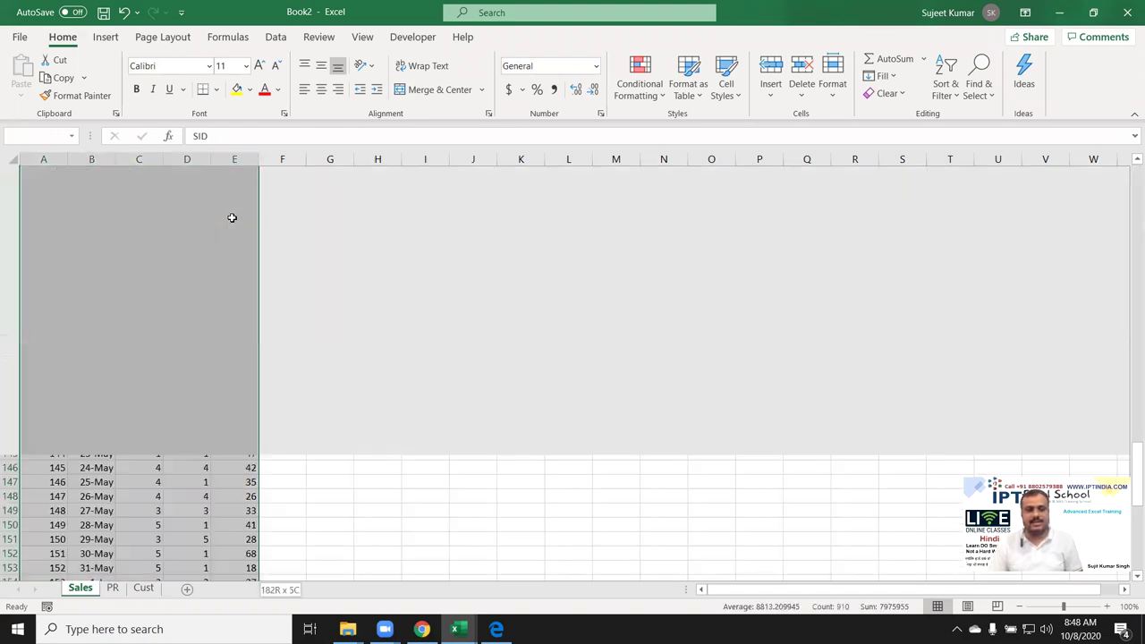
left_click(105, 37)
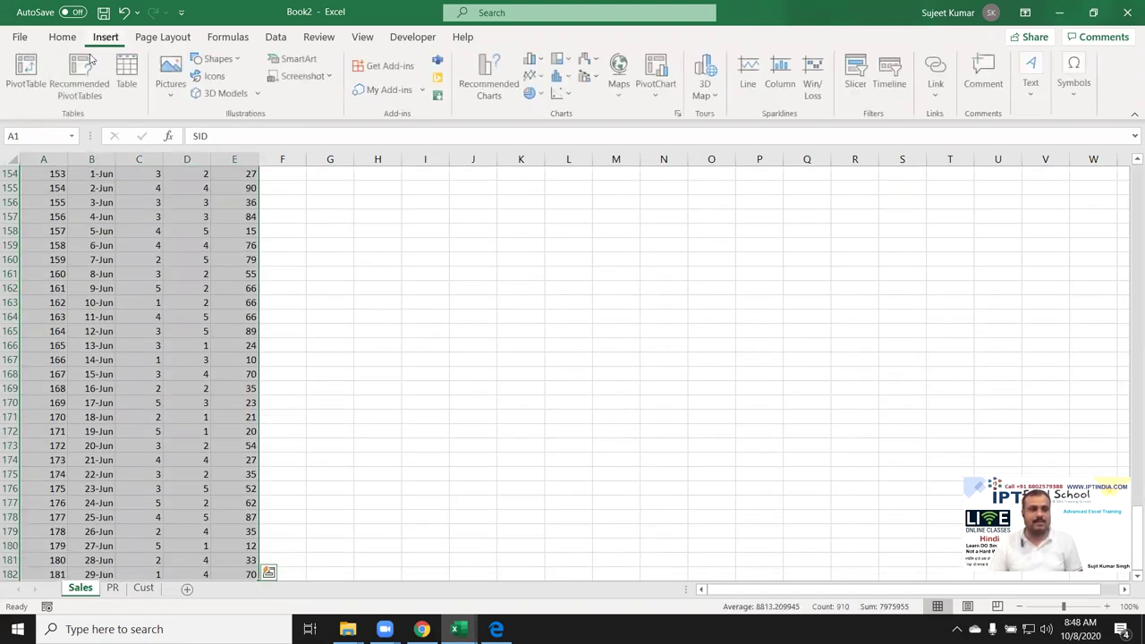
left_click(27, 74)
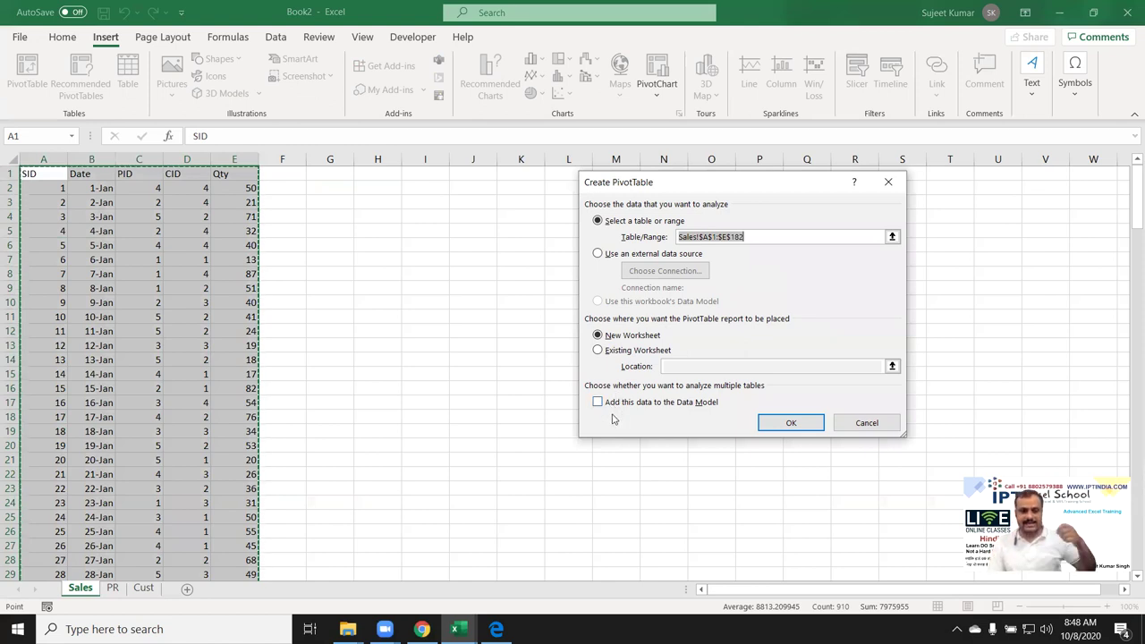
left_click(618, 402)
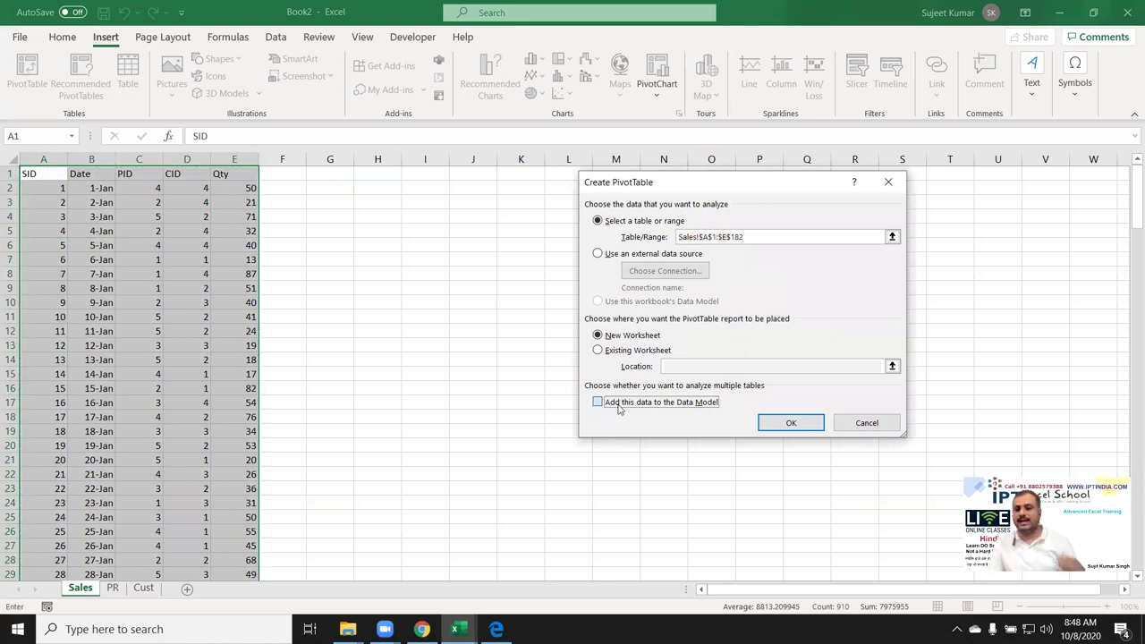
left_click(789, 424)
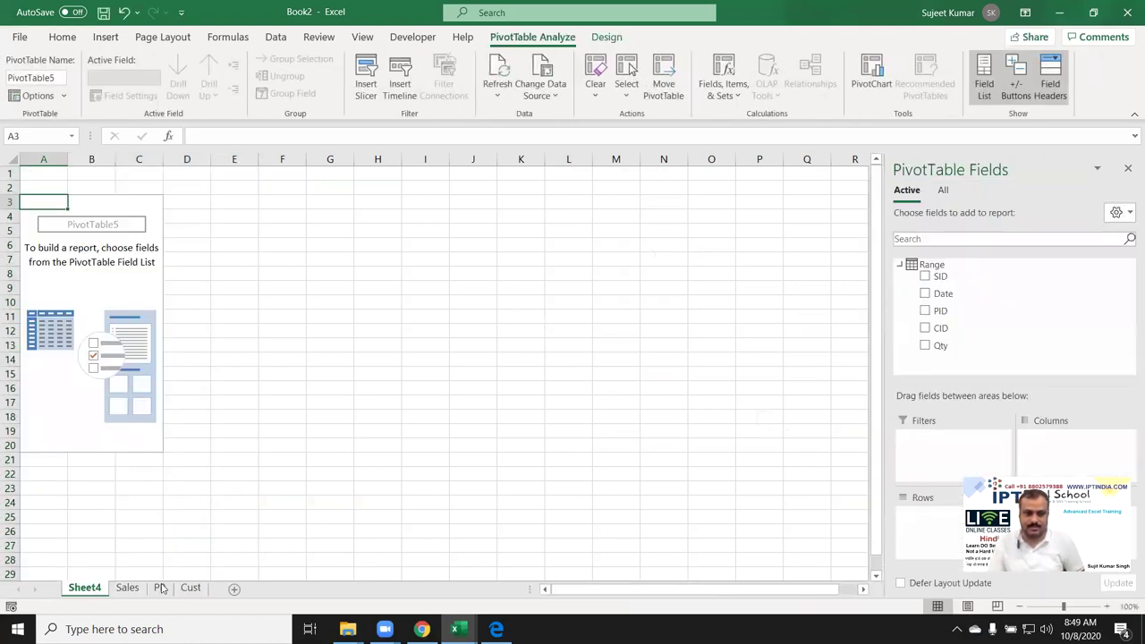
left_click(160, 587)
Step: Create a Data Model PivotTable from the PR table A1:C6 on new Sheet5, then return to Sheet4
left_click_drag(54, 171, 131, 244)
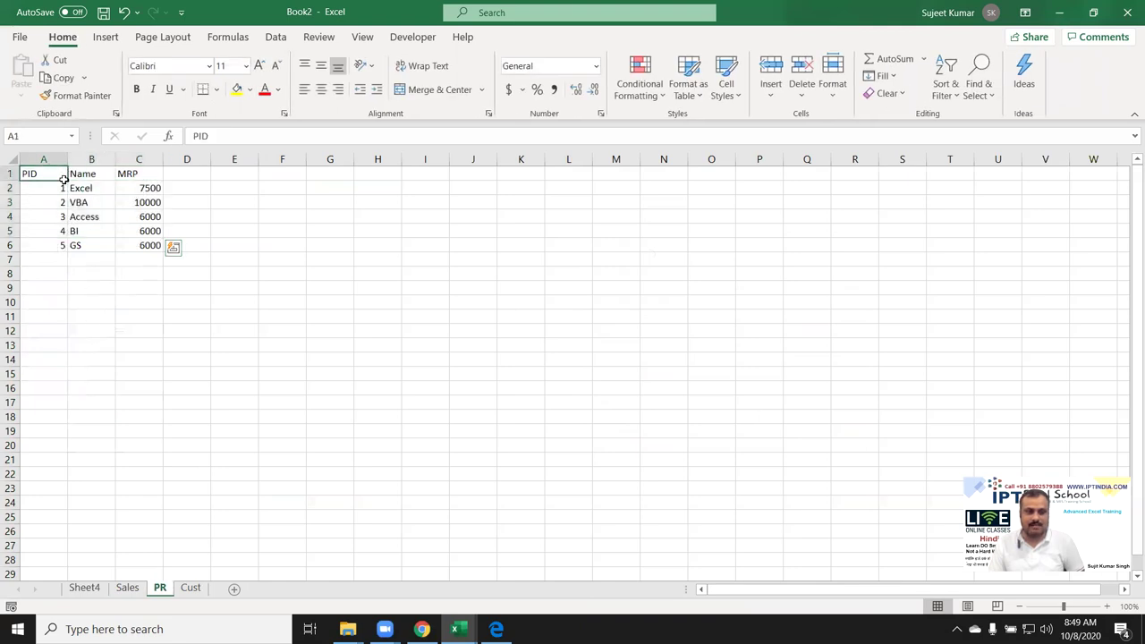
left_click(96, 41)
left_click(26, 73)
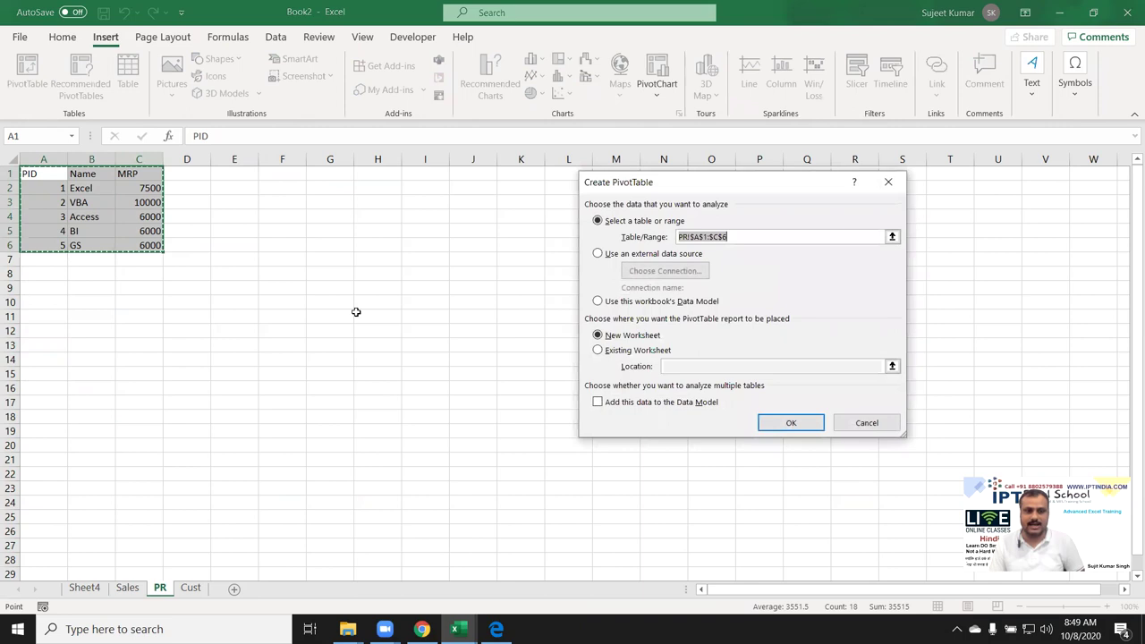
left_click(639, 404)
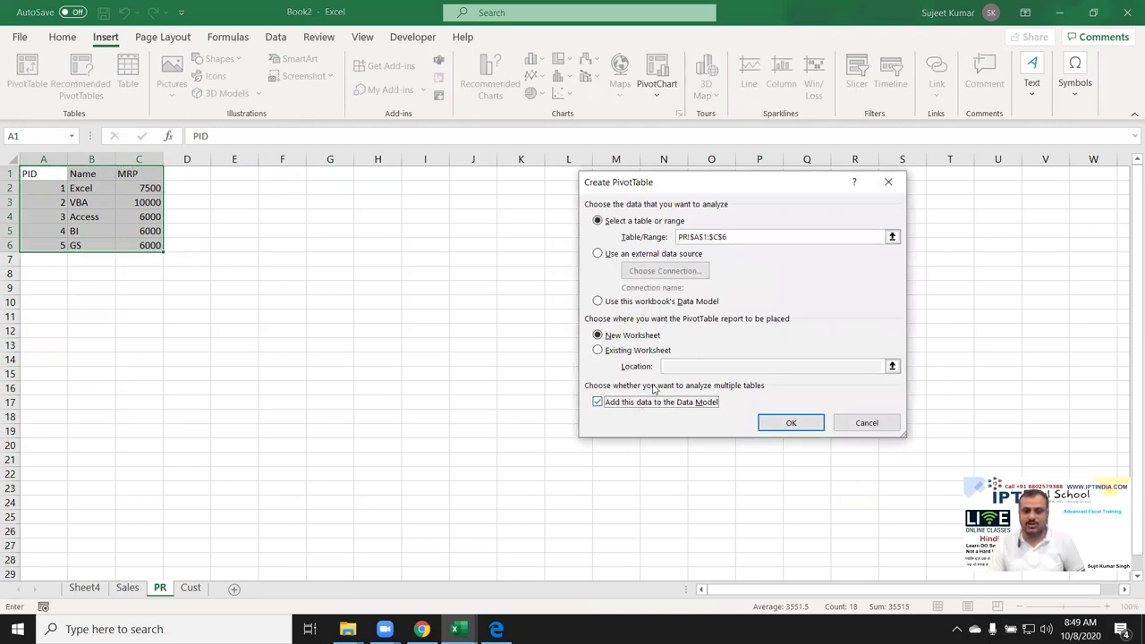
left_click(785, 426)
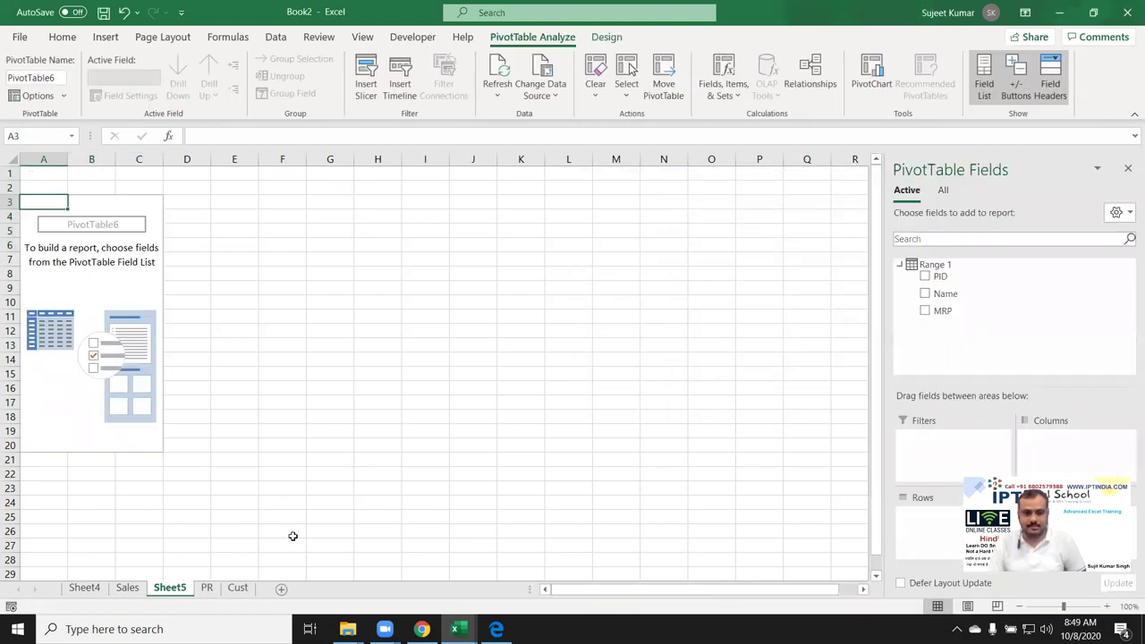
left_click(85, 589)
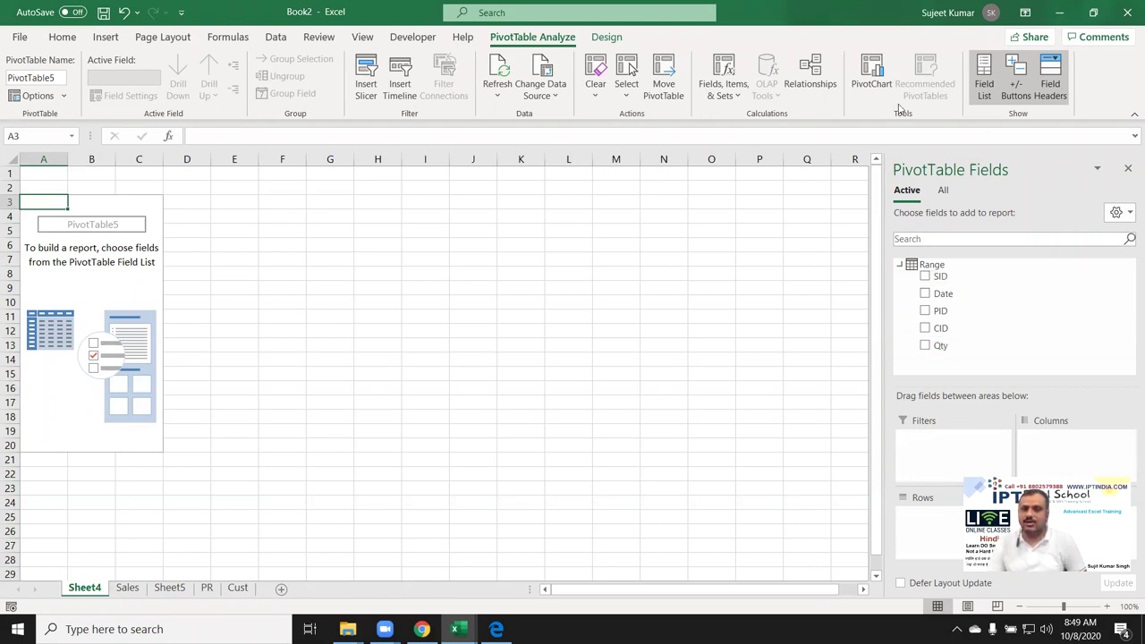
Step: Start a new relationship from Manage Relationships with Range as the main table
left_click(825, 91)
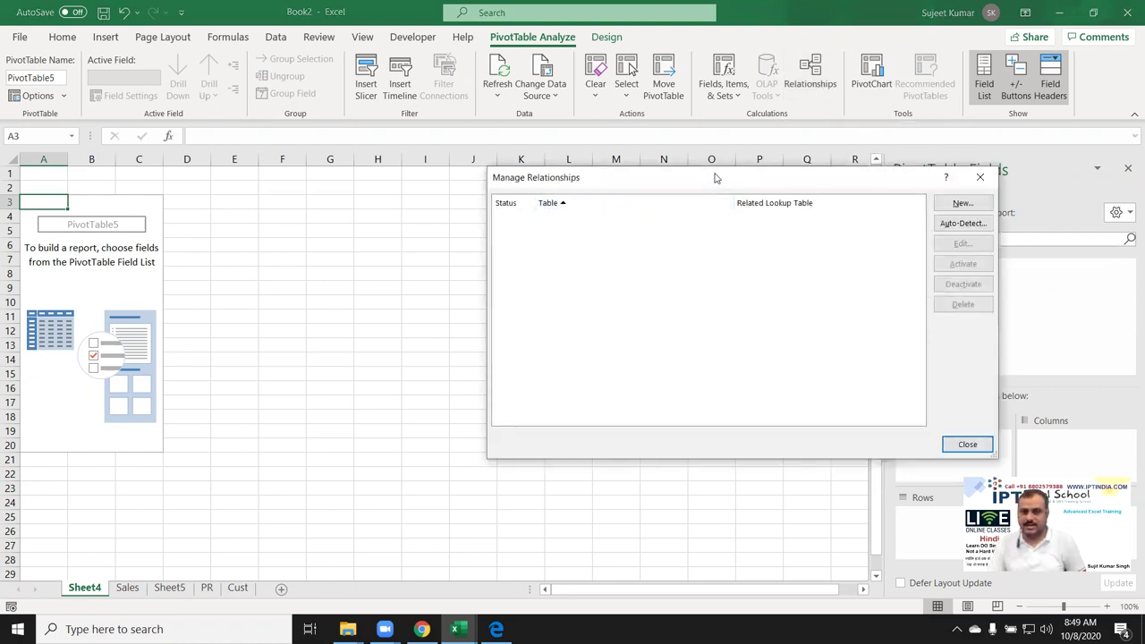
left_click_drag(707, 186, 510, 192)
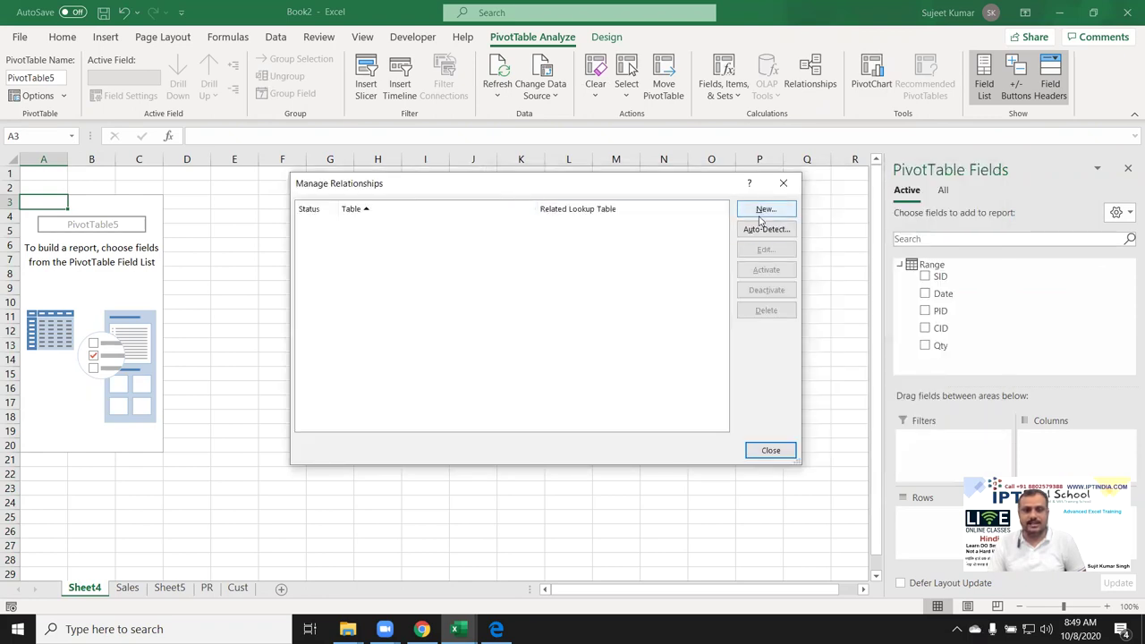
left_click(759, 212)
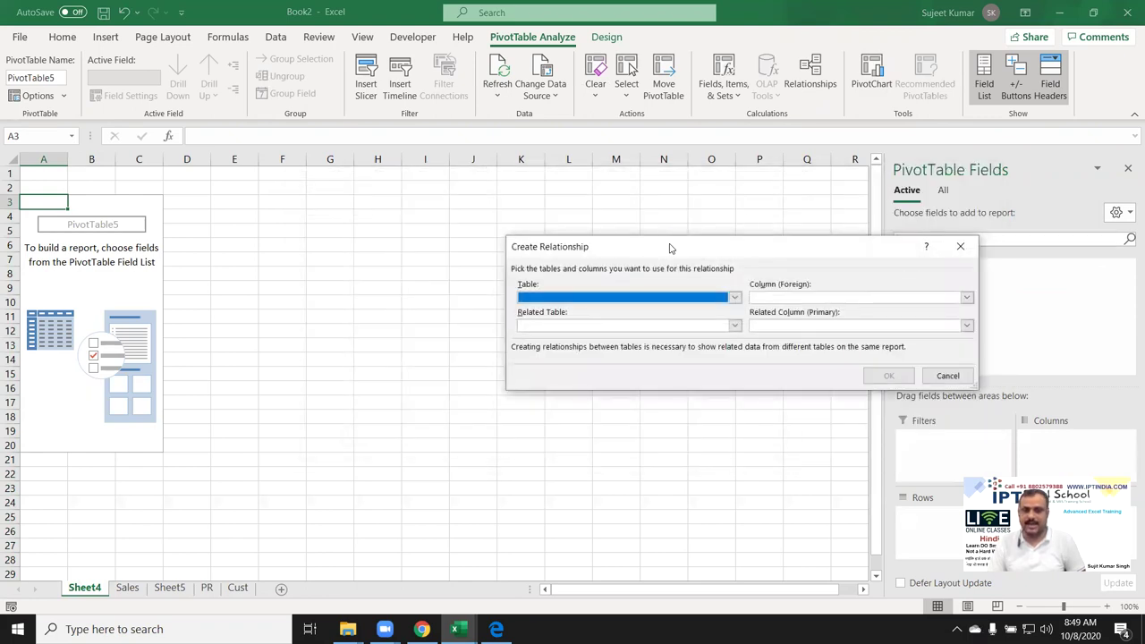
left_click_drag(662, 246, 474, 237)
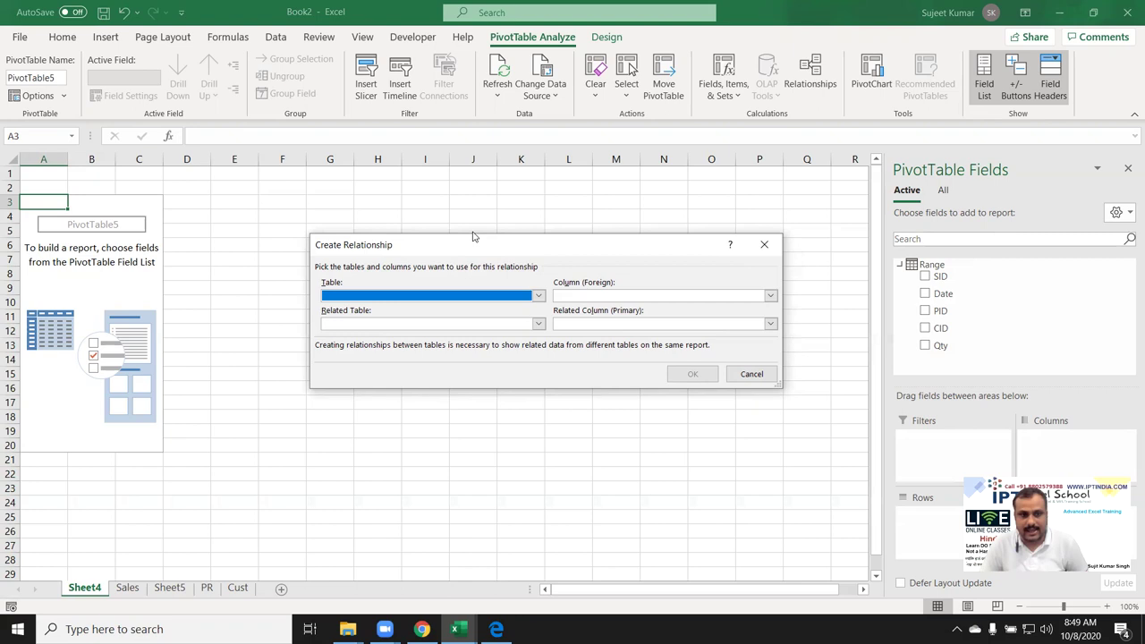
left_click(473, 296)
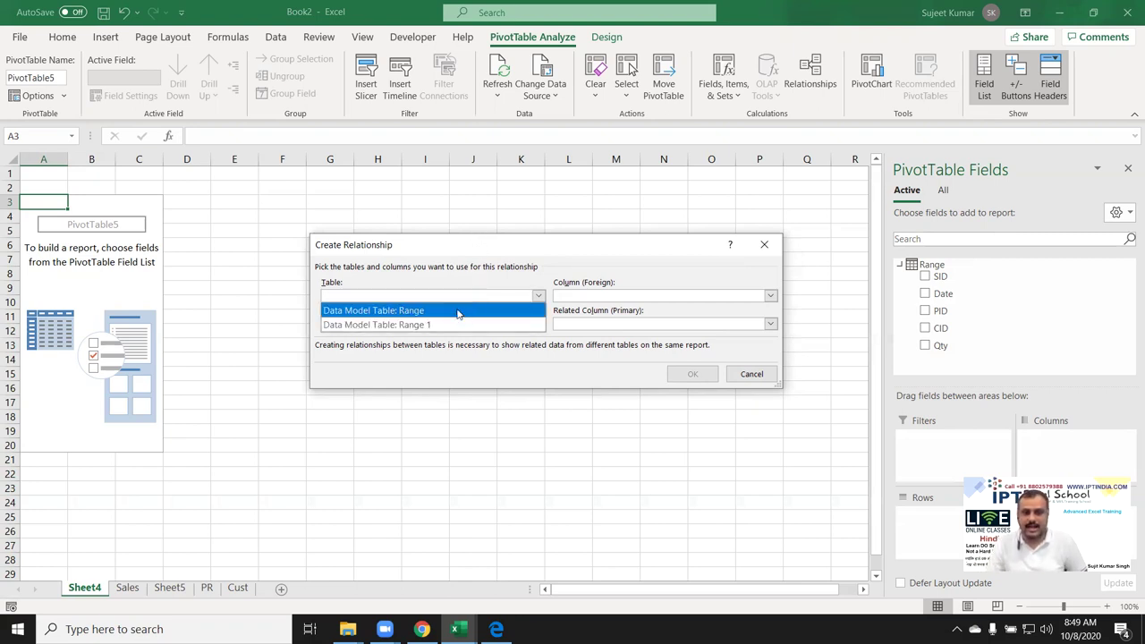
left_click(457, 311)
left_click(449, 298)
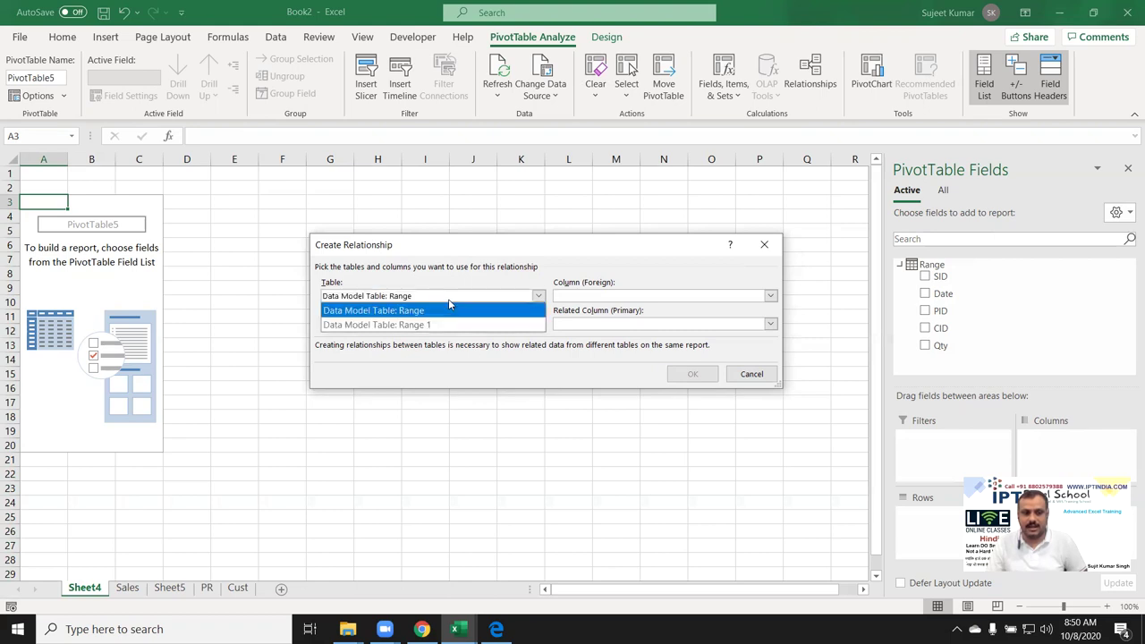
left_click(448, 299)
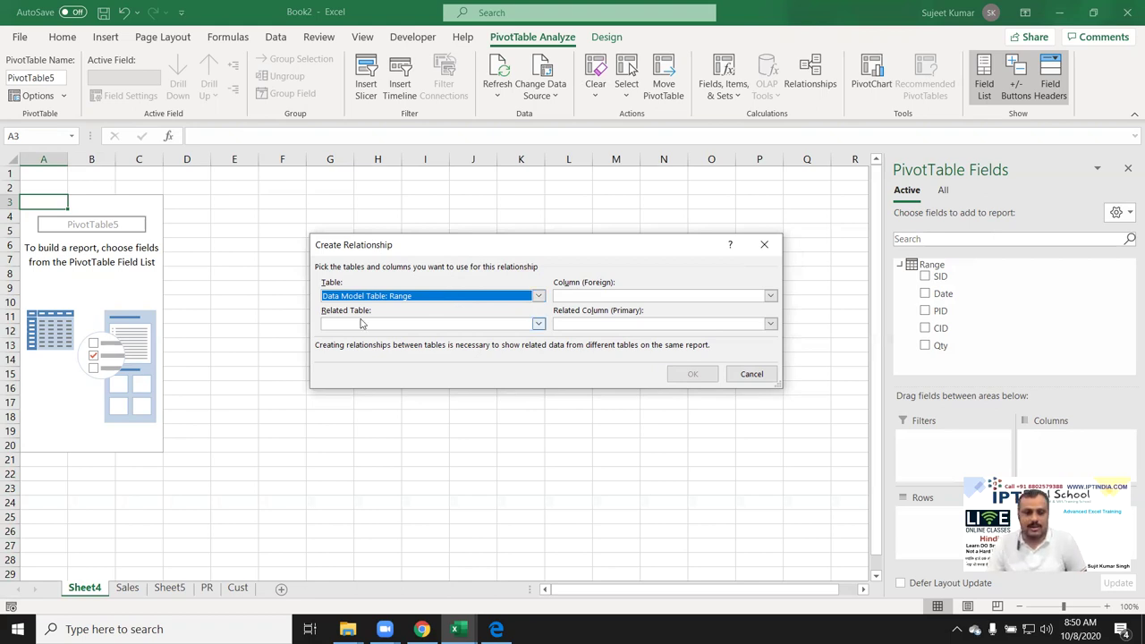
Step: Link Range's PID column to the PID column of Range 1
left_click(623, 296)
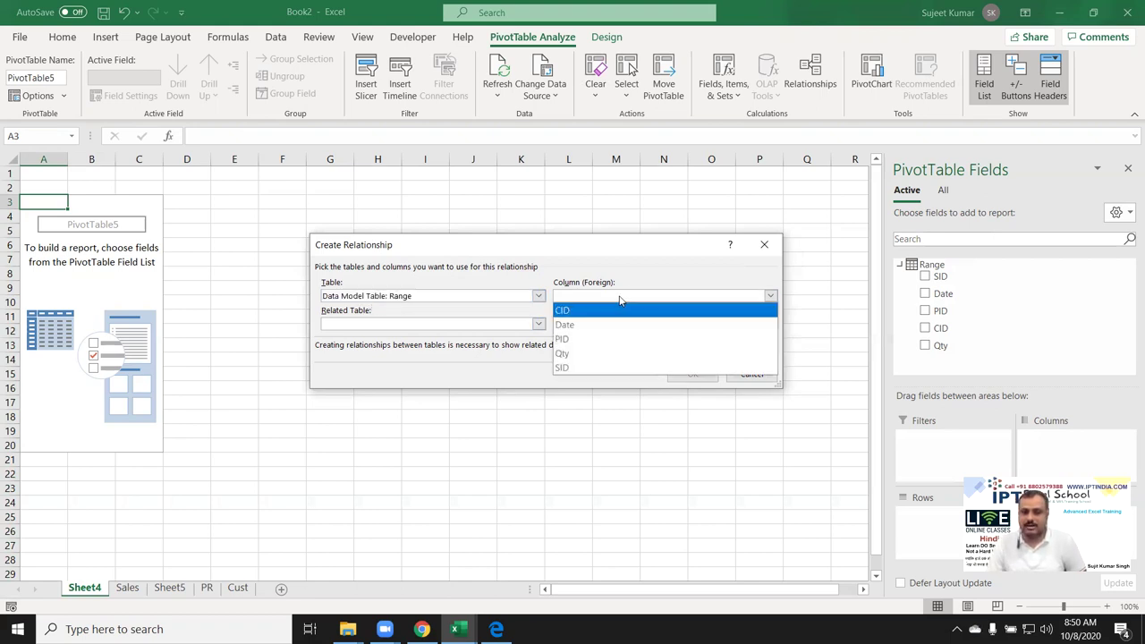
left_click(599, 339)
left_click(435, 326)
left_click(424, 352)
left_click(562, 328)
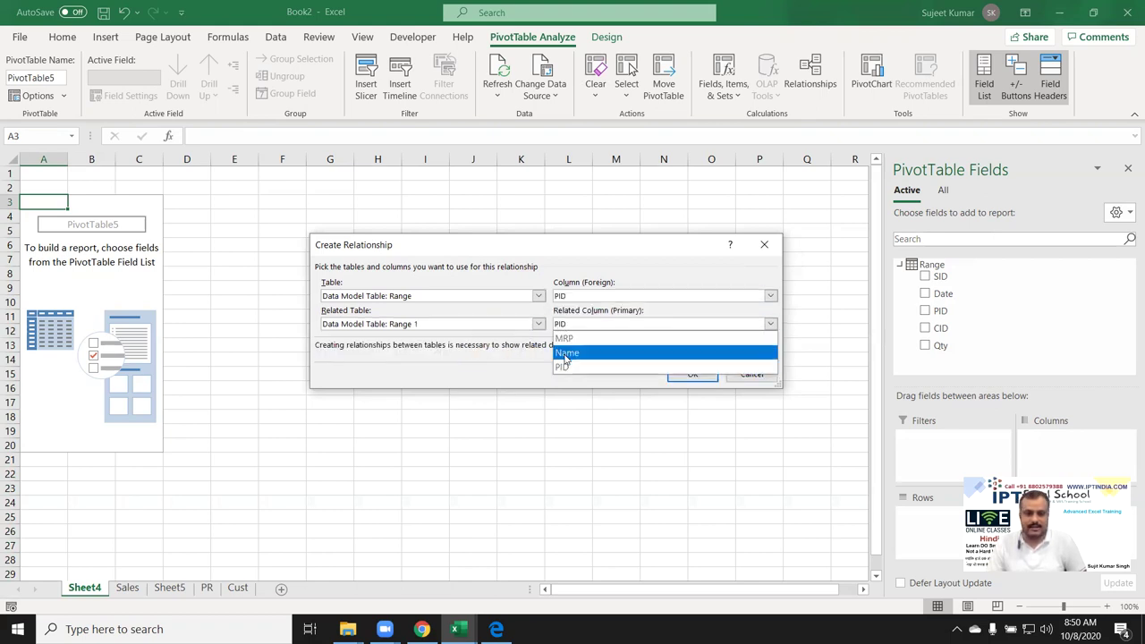
left_click(560, 368)
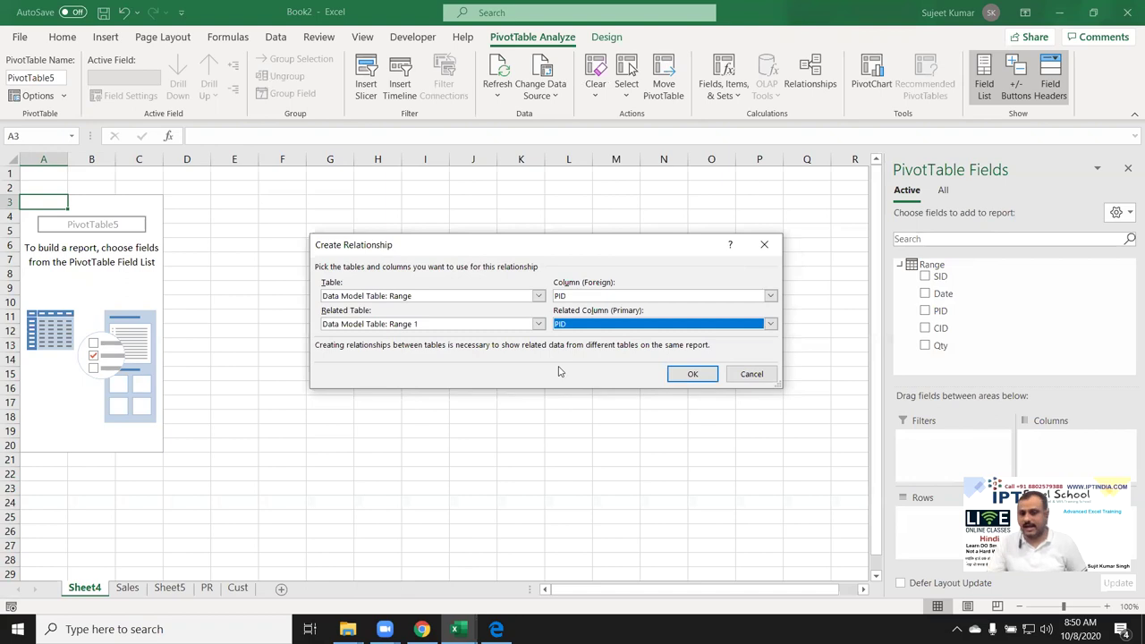
left_click(673, 376)
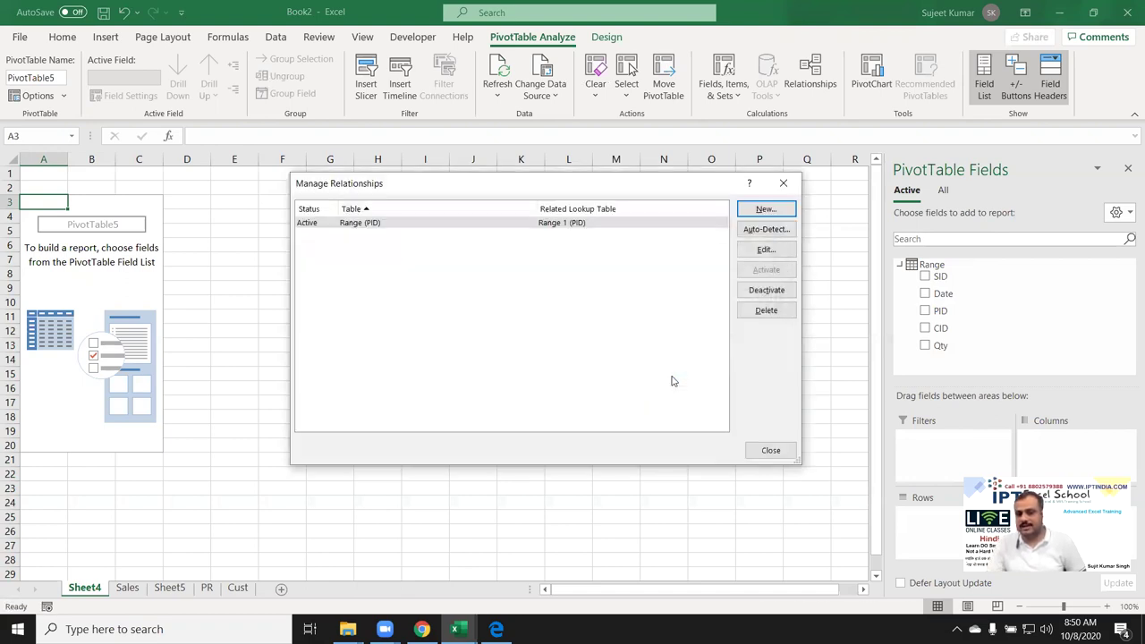
Step: Show all Data Model tables and sum Range's Qty by Range 1 product Name
left_click(760, 451)
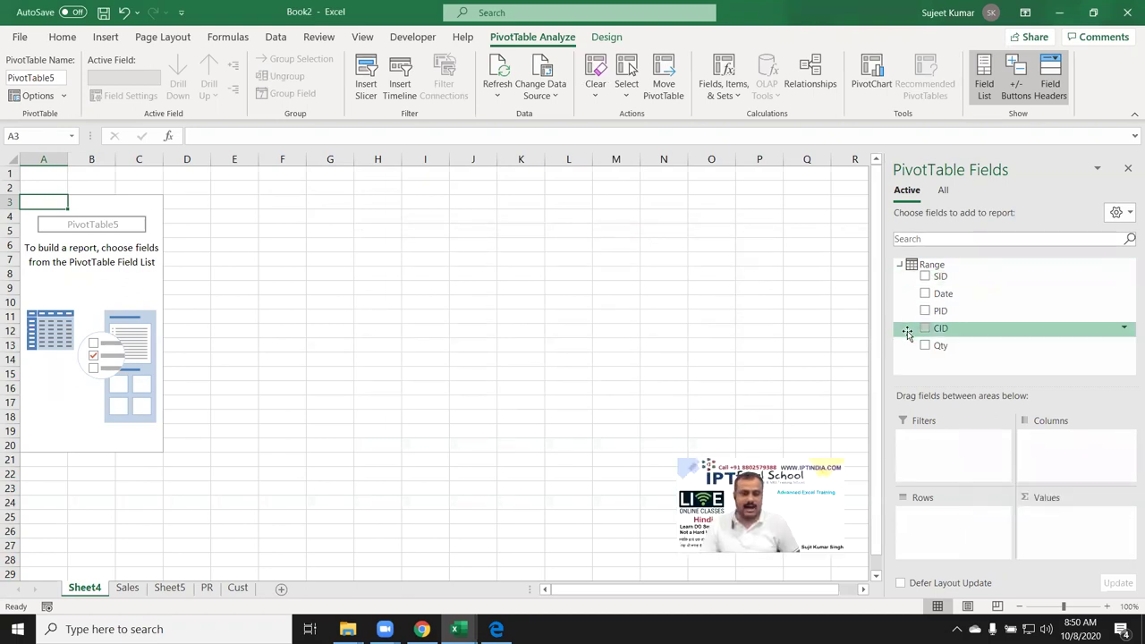
left_click(943, 192)
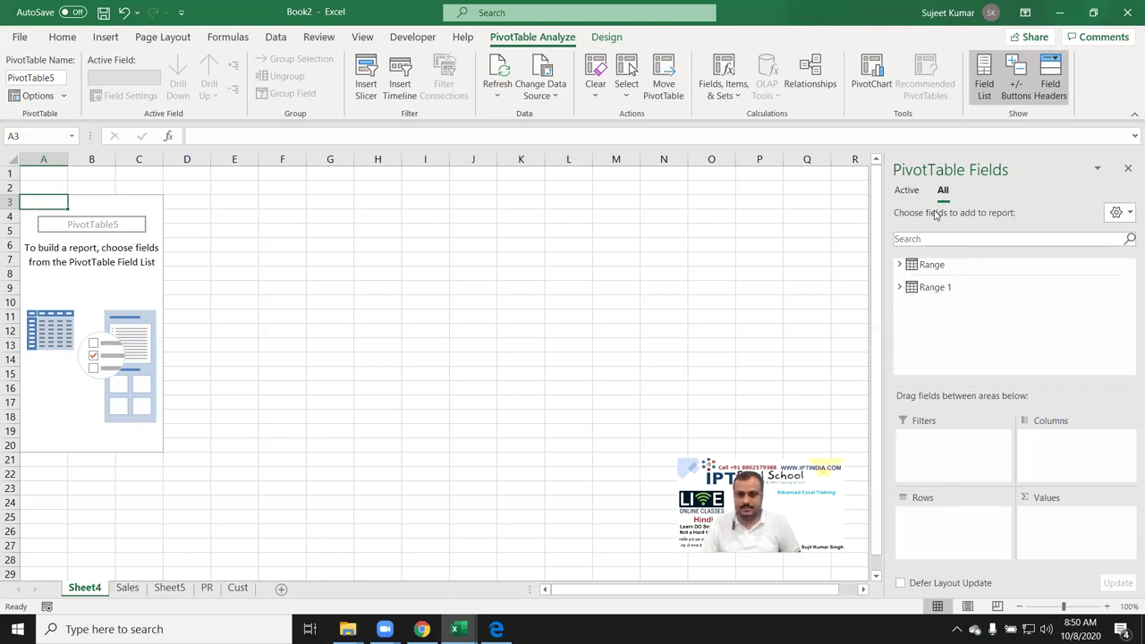
left_click(899, 265)
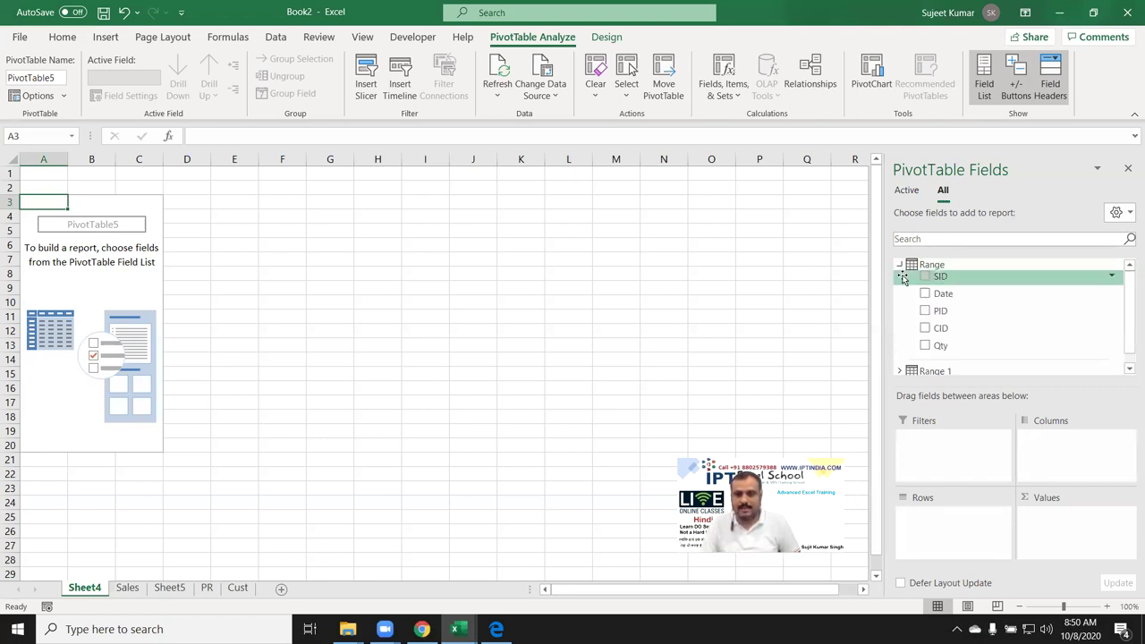
left_click(899, 264)
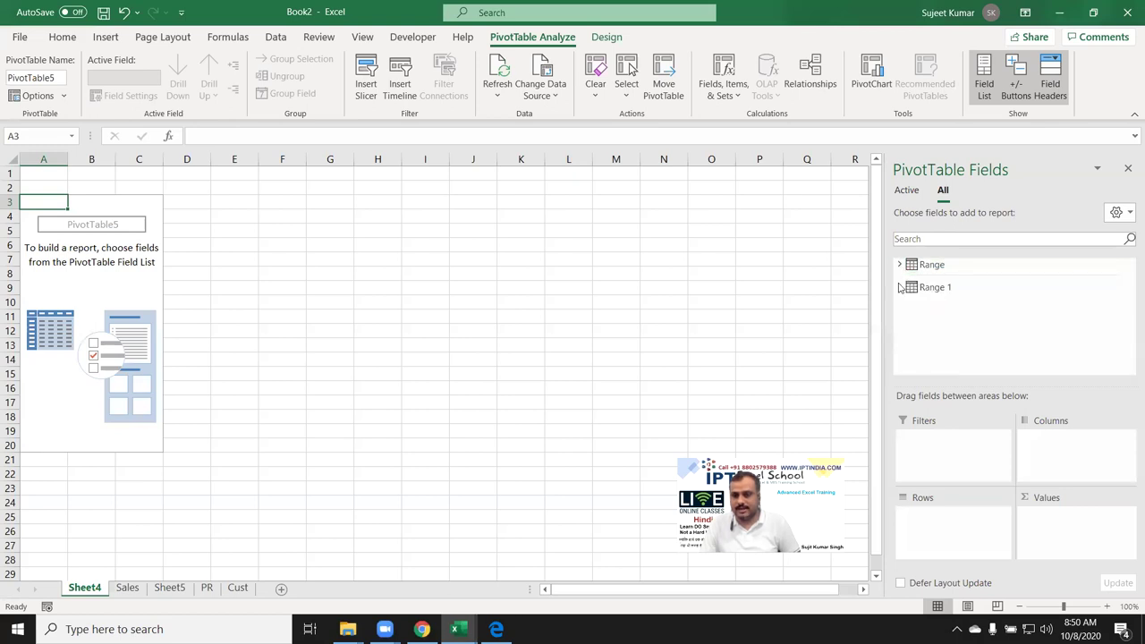
left_click(899, 287)
mouse_move(945, 316)
left_mouse_down()
mouse_move(977, 549)
mouse_move(948, 511)
left_mouse_up()
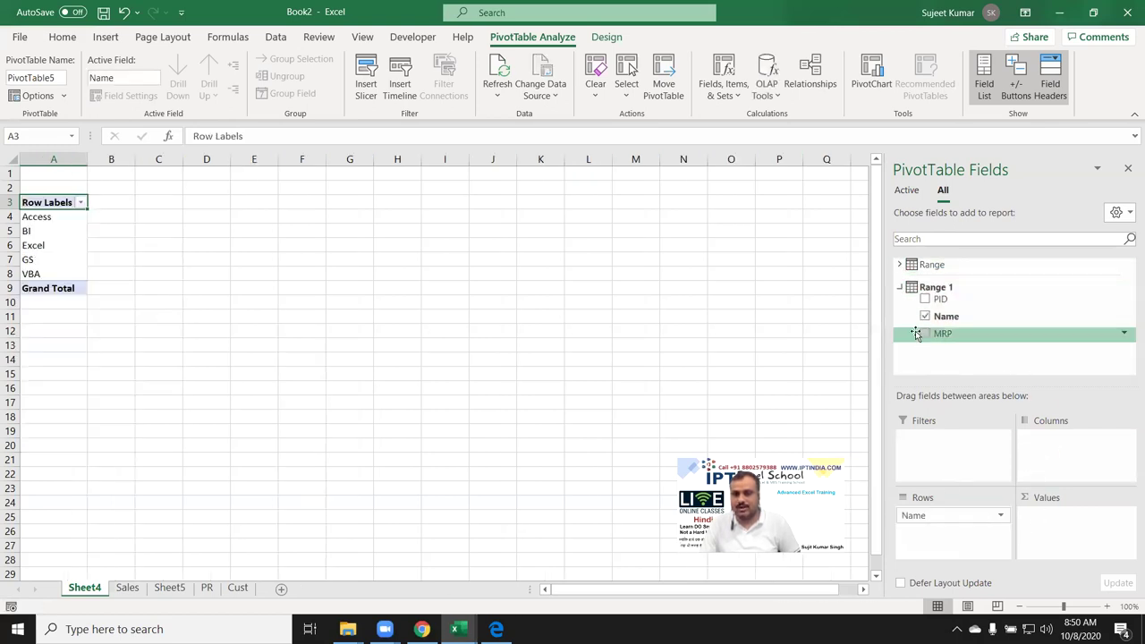
left_click(899, 265)
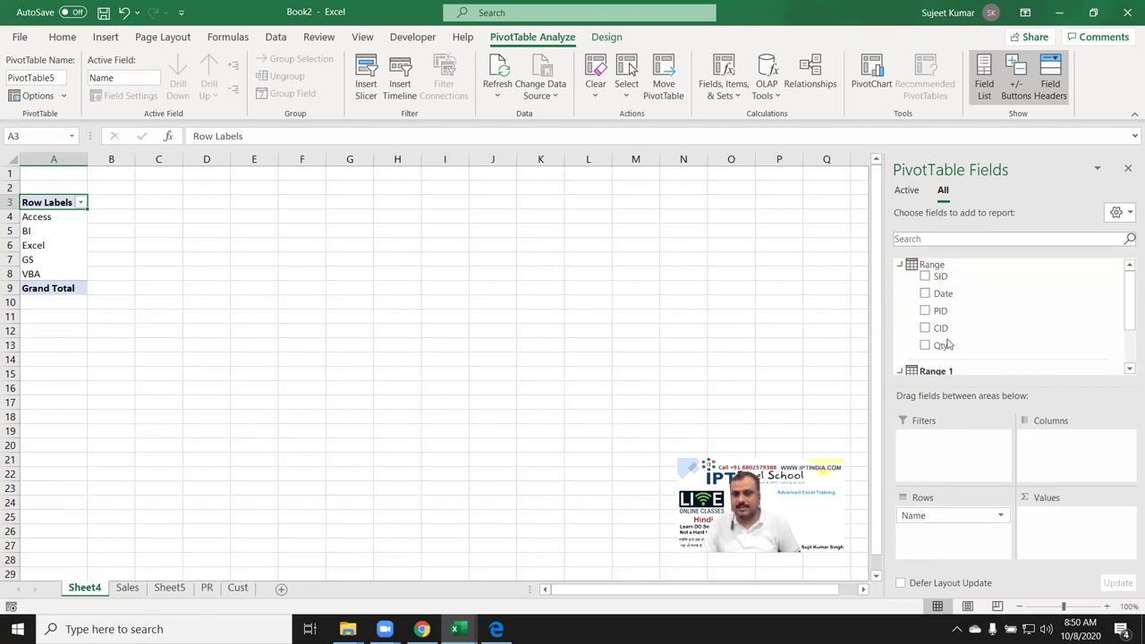
left_click_drag(940, 345, 1051, 552)
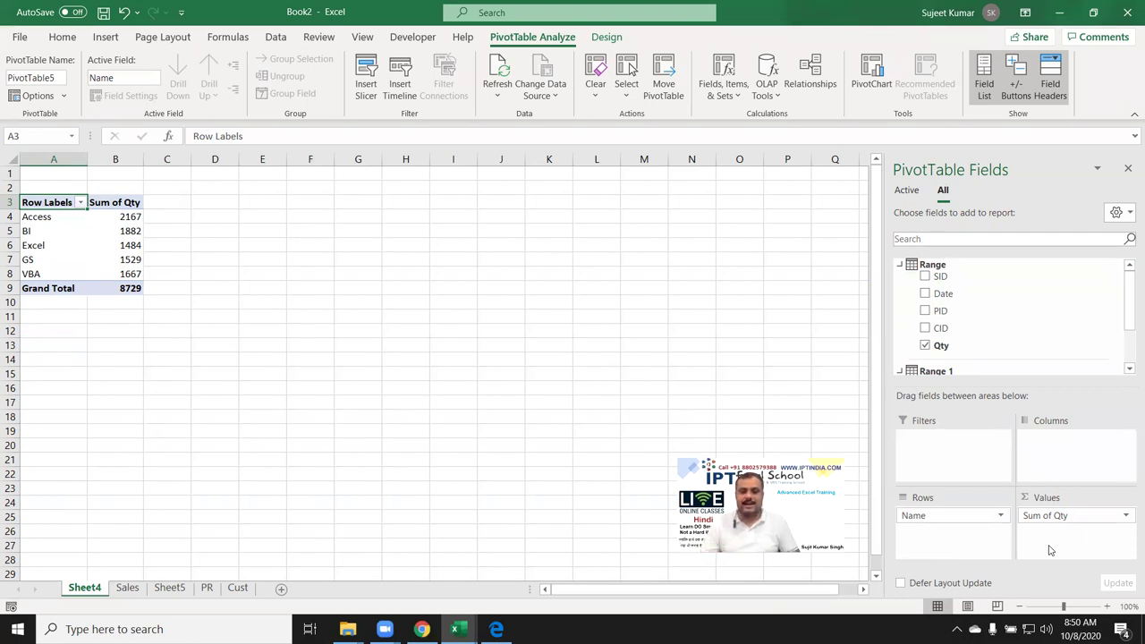
Step: Create a Data Model PivotTable from the Cust range A1:C6 on new Sheet6
left_click(237, 586)
left_click(44, 174)
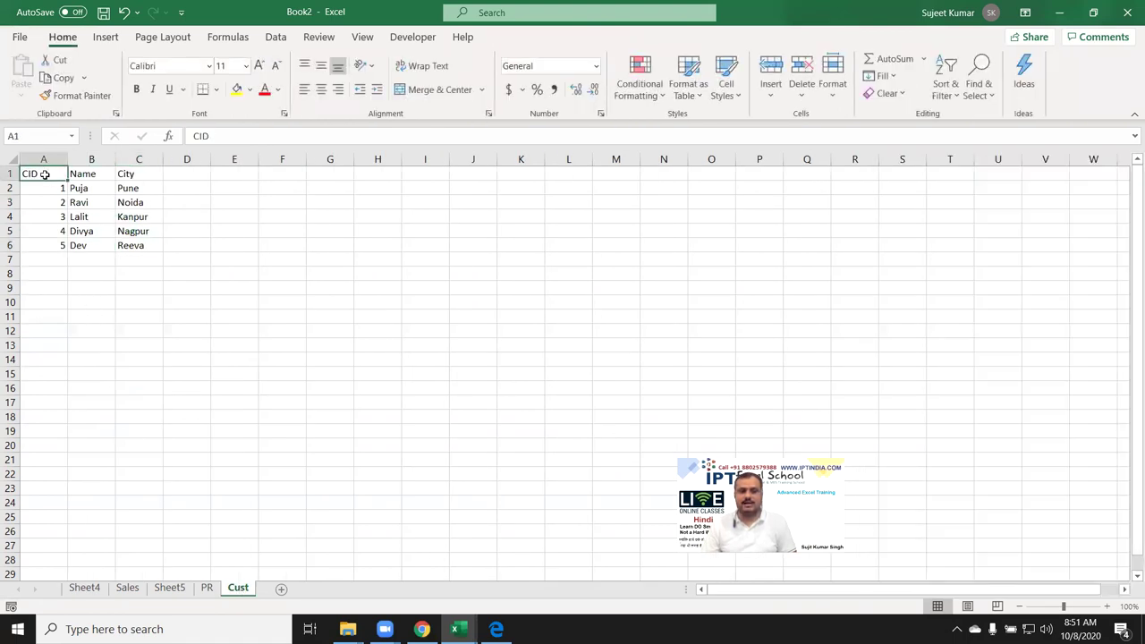
left_click_drag(44, 174, 135, 245)
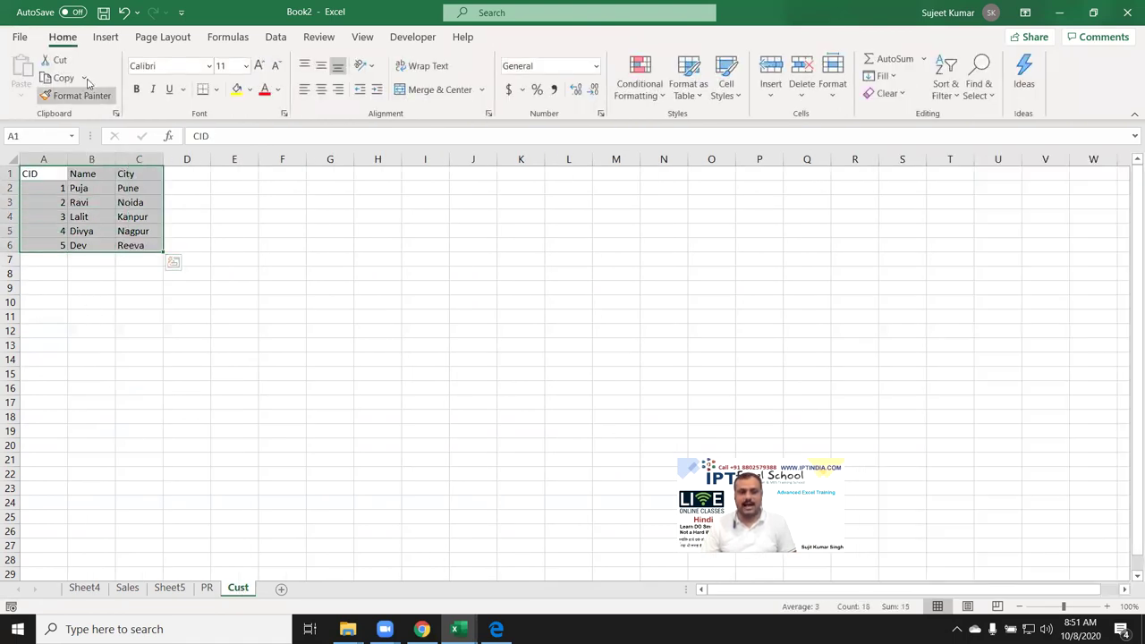
left_click(105, 37)
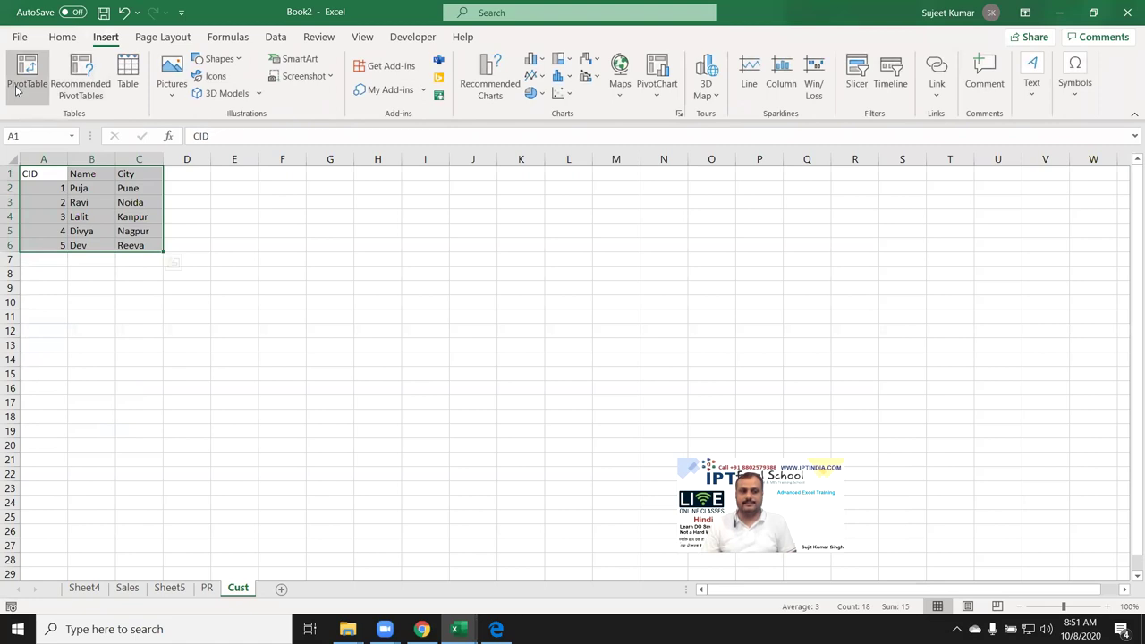
left_click(16, 90)
left_click(415, 408)
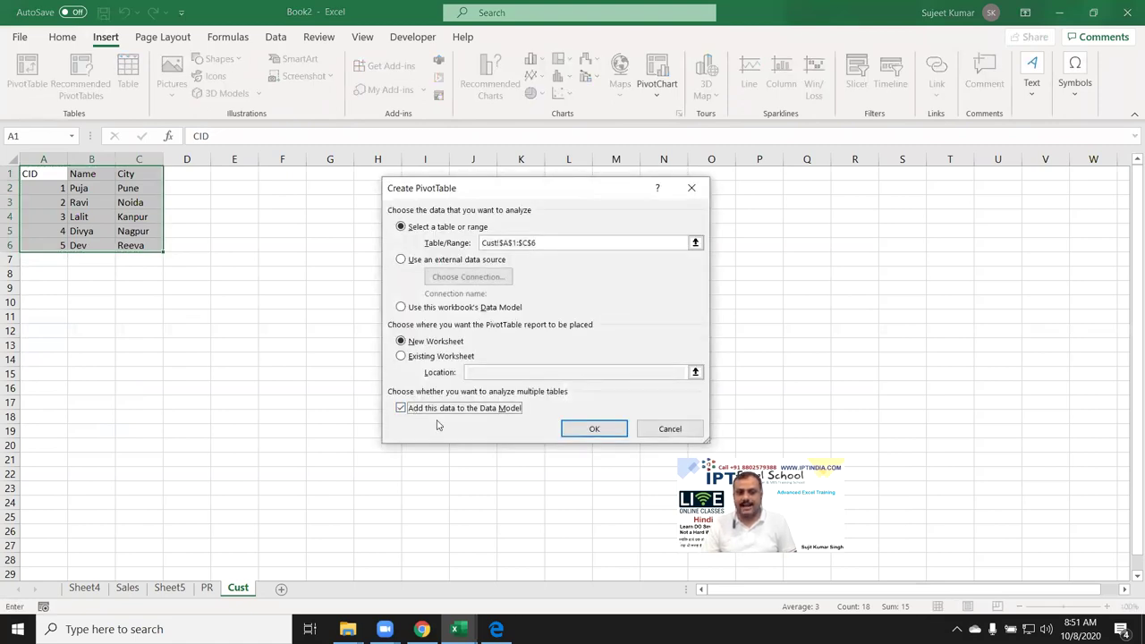
left_click(596, 430)
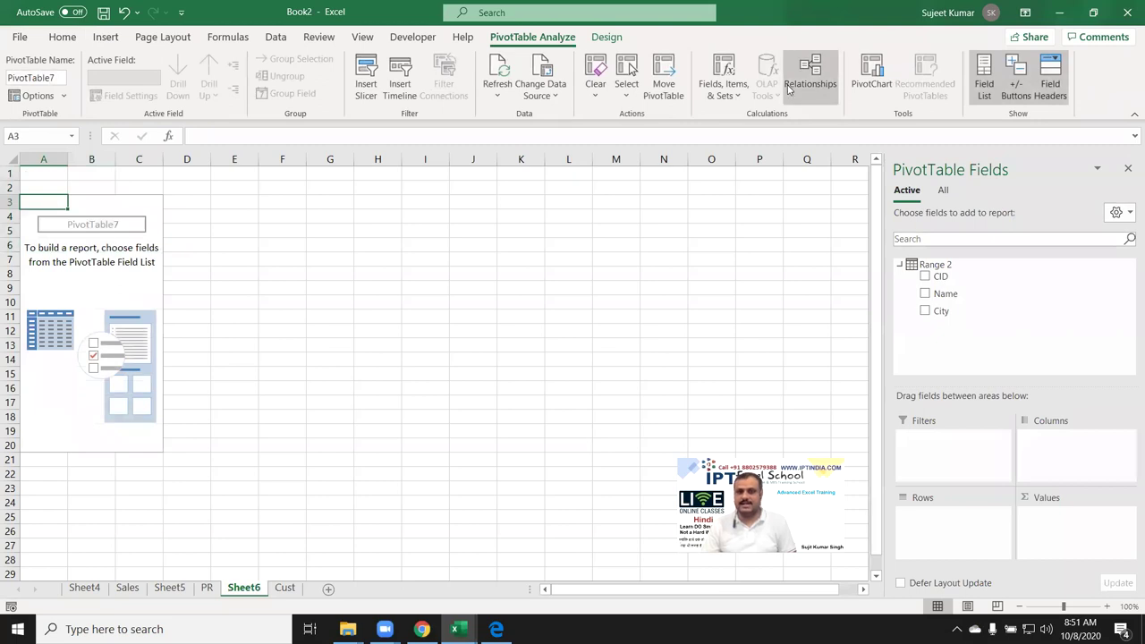
Step: Create a relationship from Range's CID column to CID in Range 2
left_click(791, 87)
left_click(766, 212)
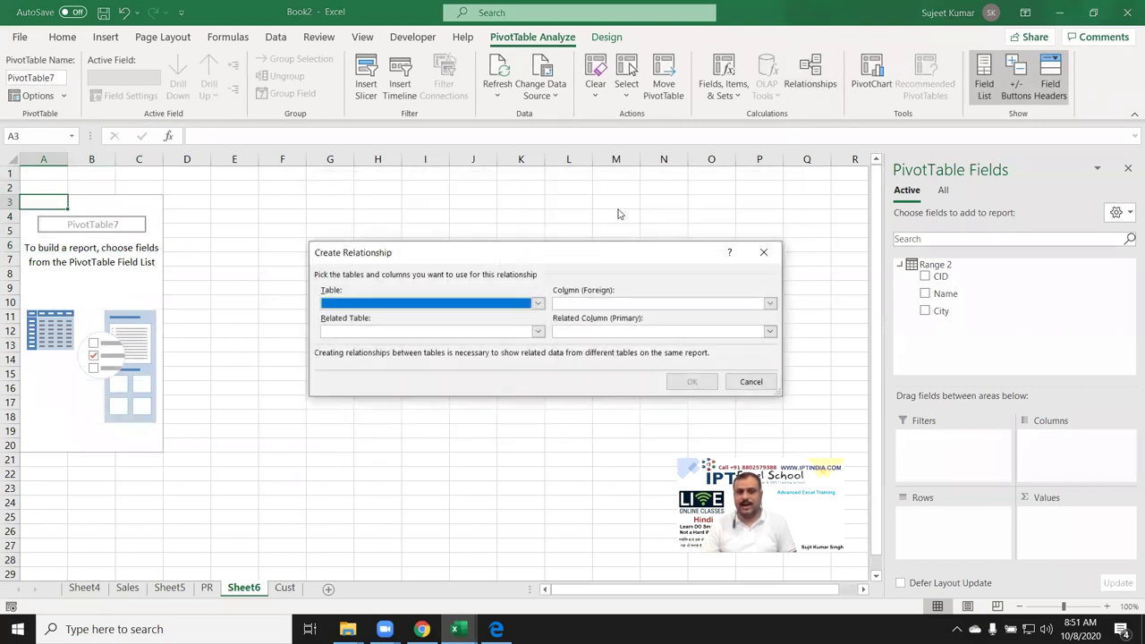
left_click(398, 307)
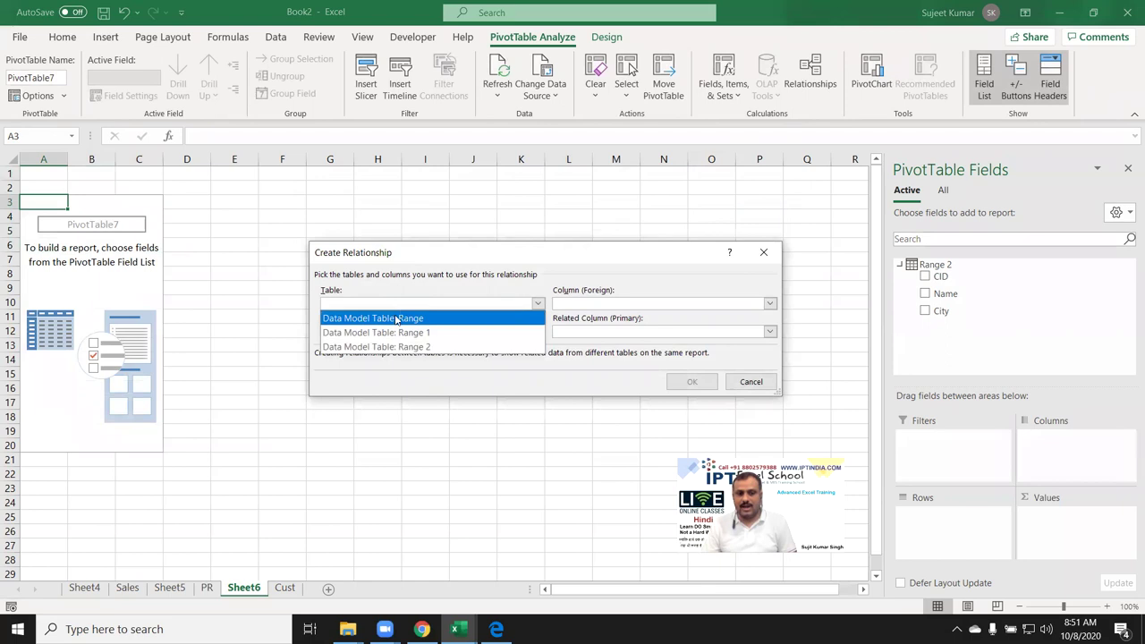
left_click(397, 319)
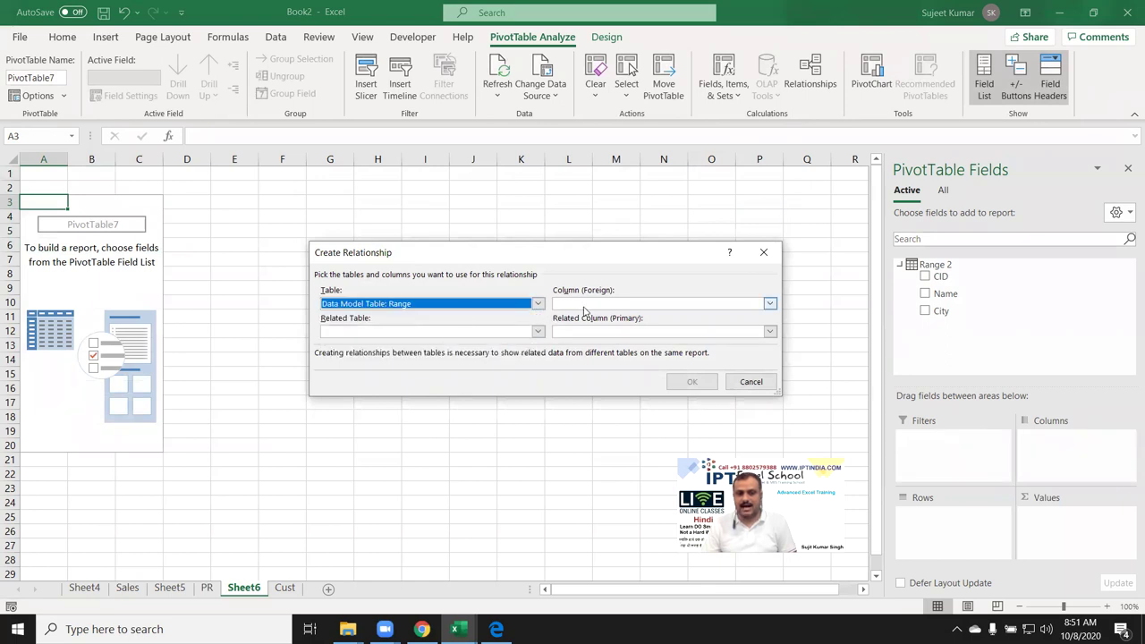
left_click(584, 306)
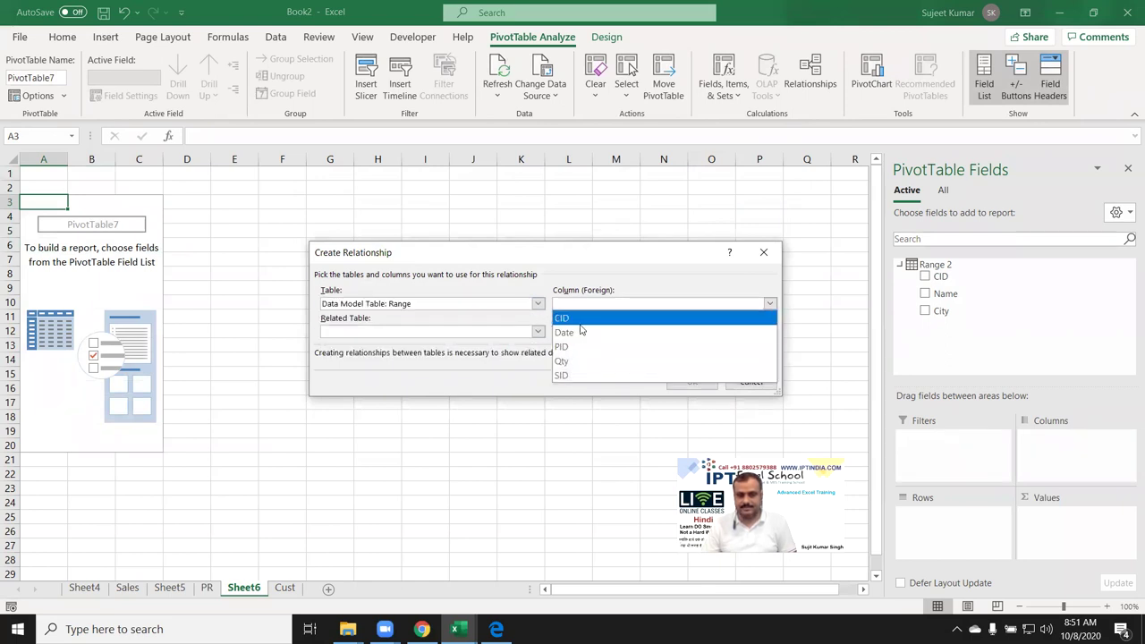
left_click(580, 319)
left_click(537, 331)
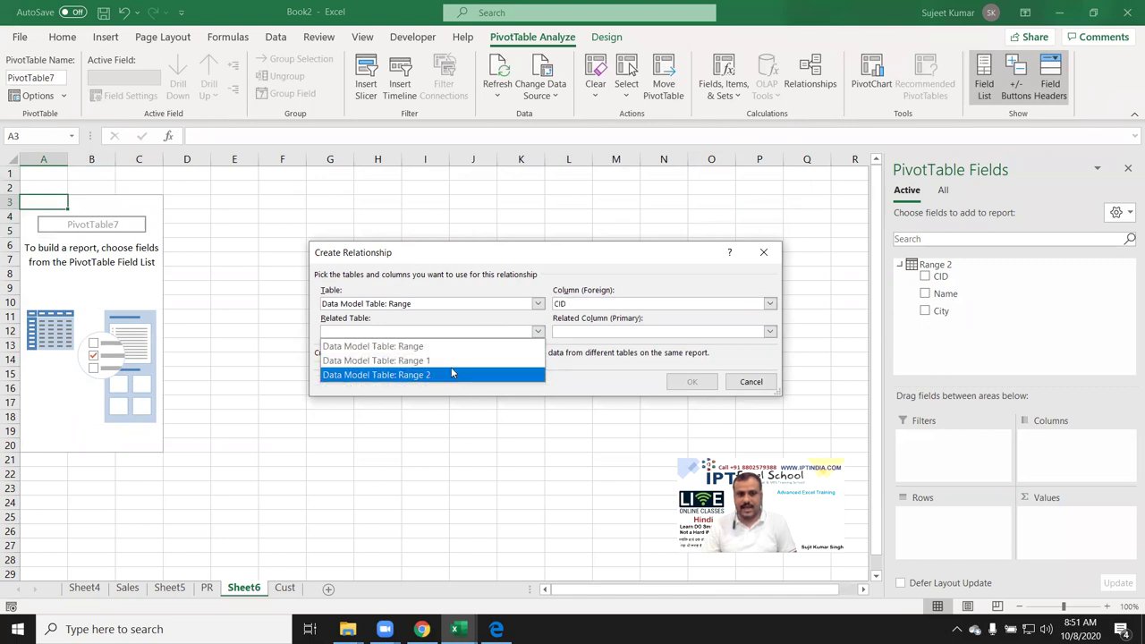
left_click(451, 374)
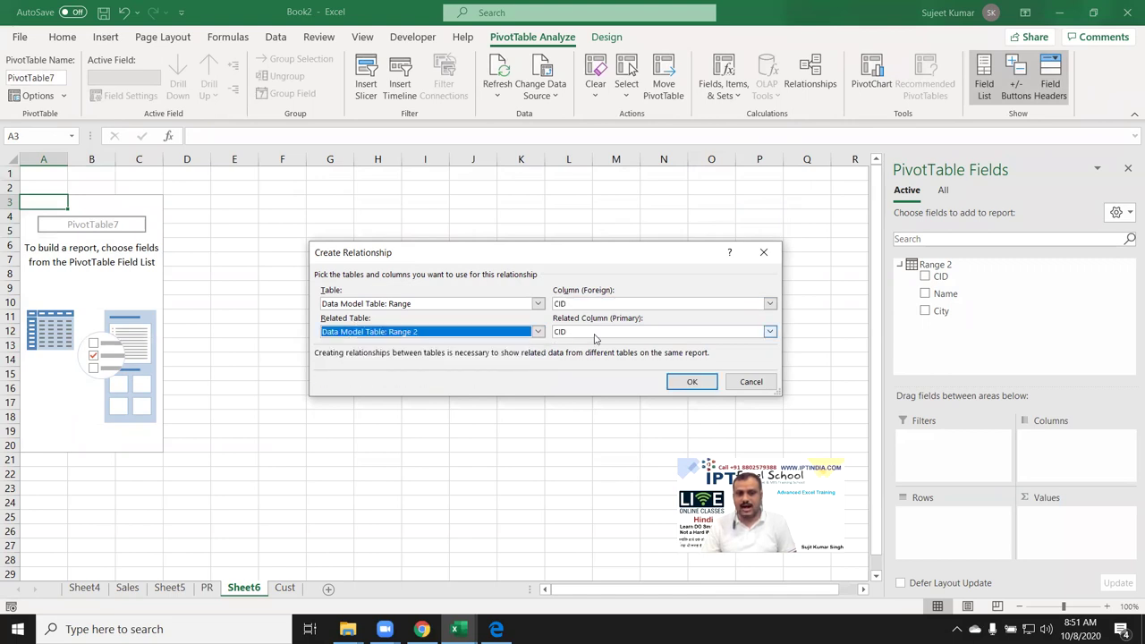
left_click(694, 382)
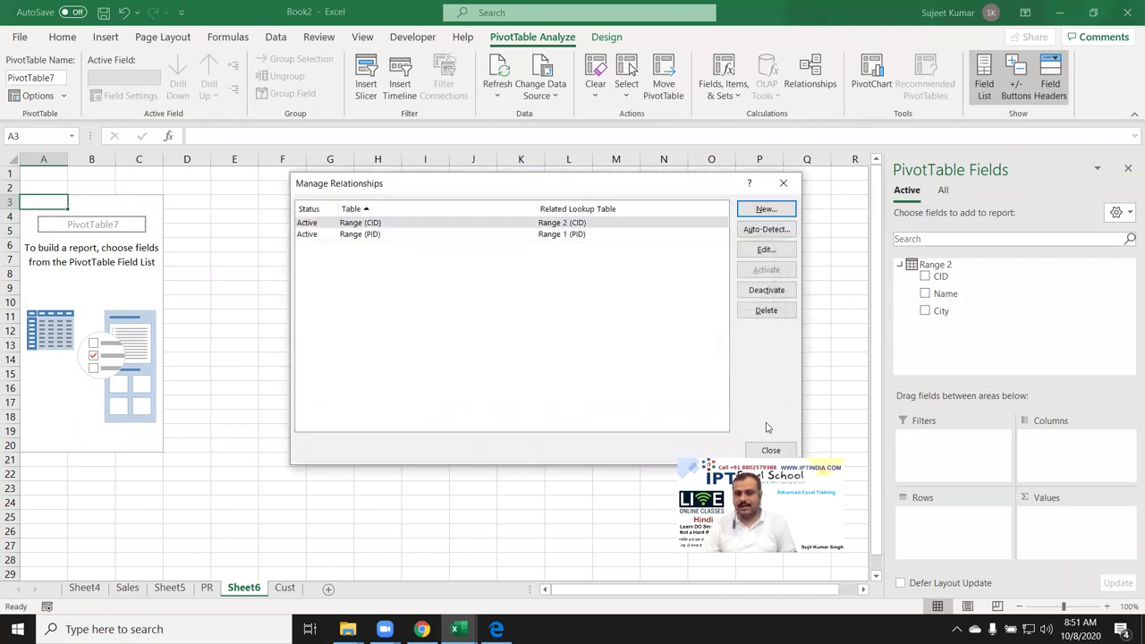
left_click(770, 450)
Step: Put Range 2's City in pivot columns and customer Name as the outer row field
left_click(83, 588)
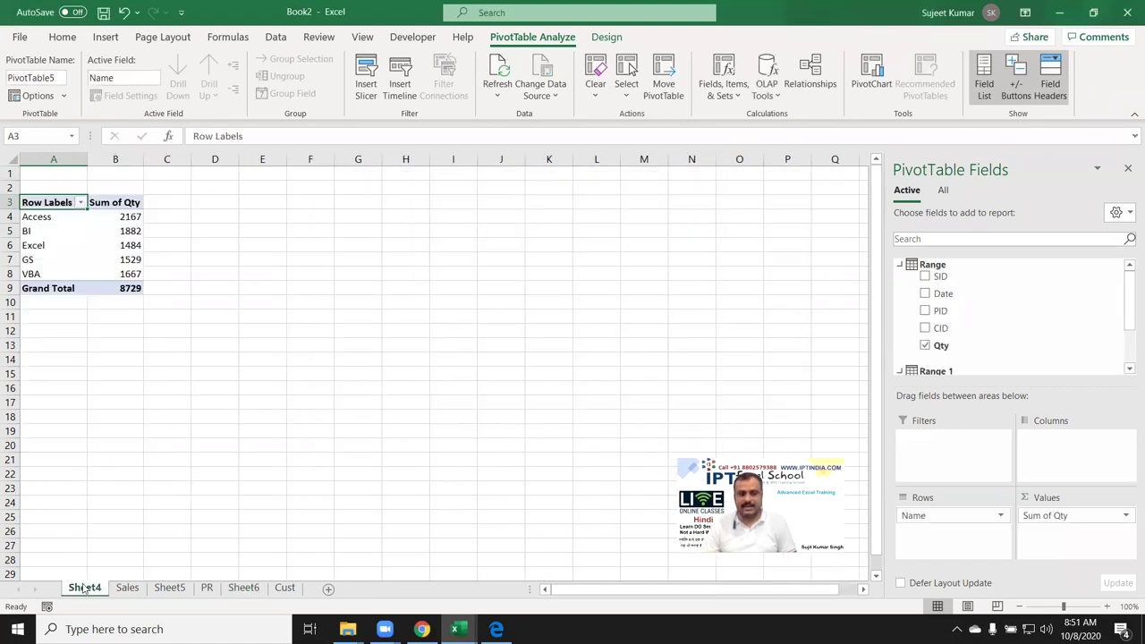
left_click(111, 260)
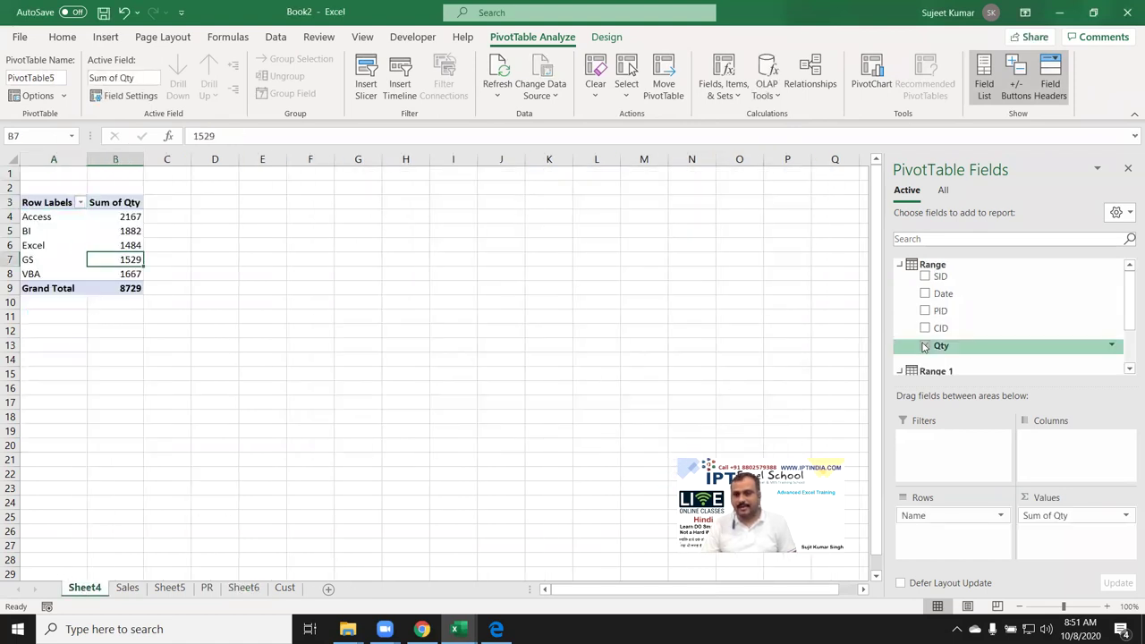
scroll(925, 347, "down", 2)
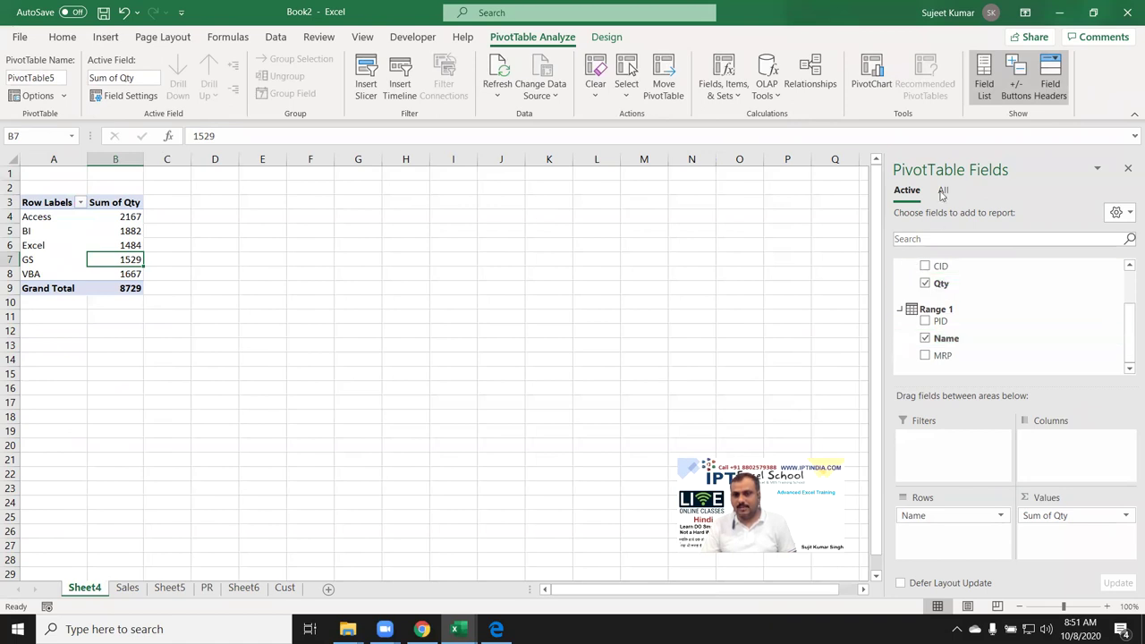
left_click(943, 191)
left_click(900, 309)
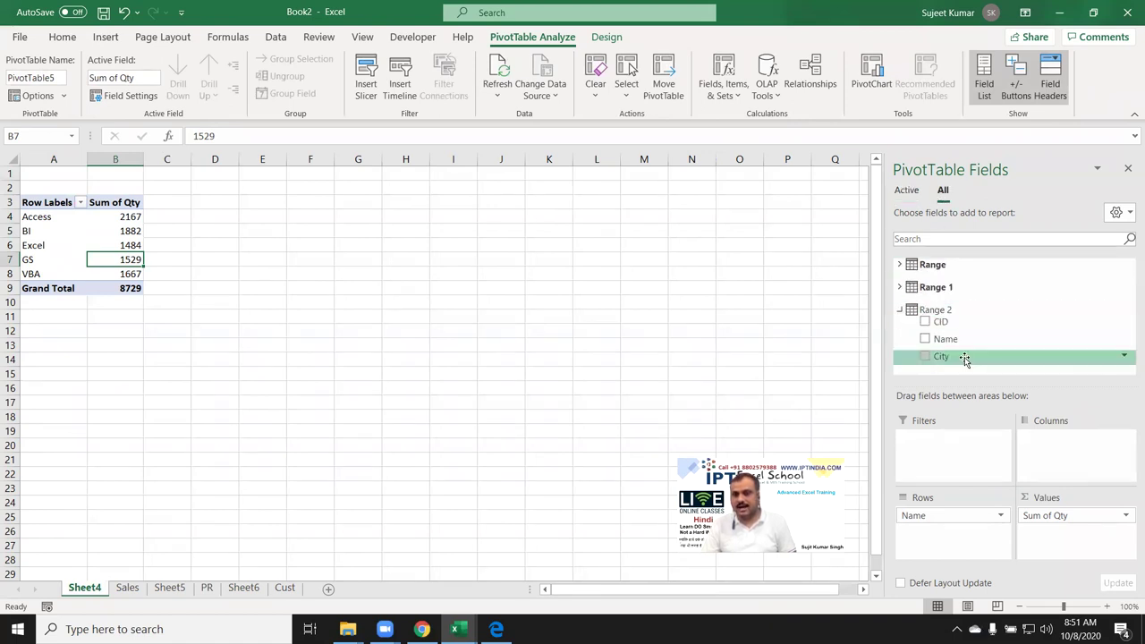
left_click_drag(964, 358, 1039, 437)
mouse_move(946, 342)
left_mouse_down()
mouse_move(1024, 512)
mouse_move(964, 537)
left_mouse_up()
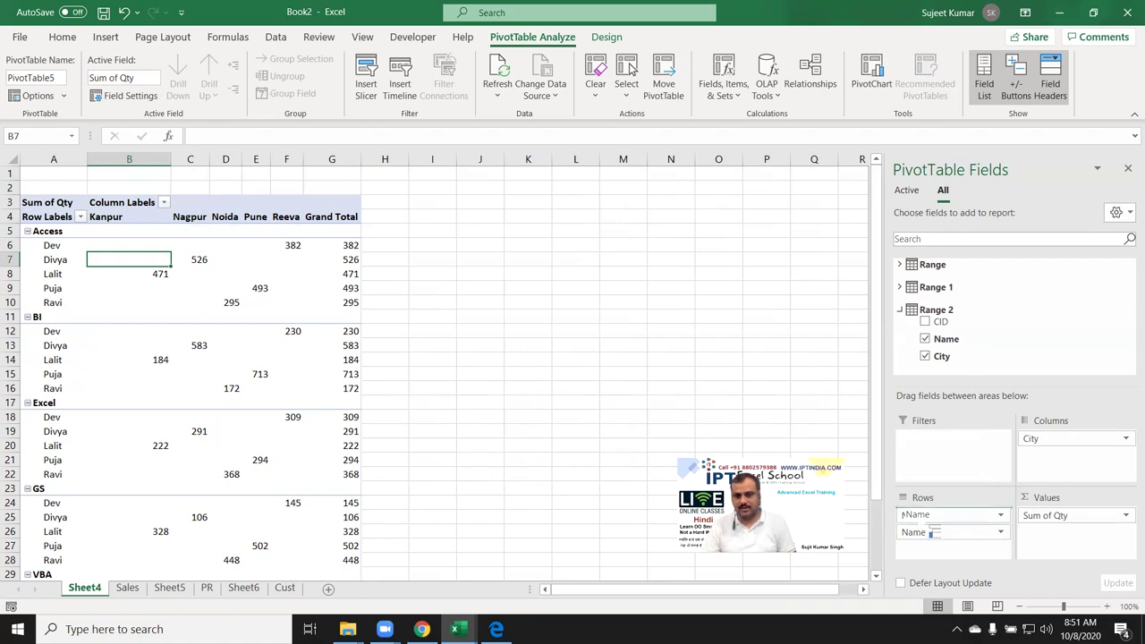
left_click_drag(919, 510, 917, 537)
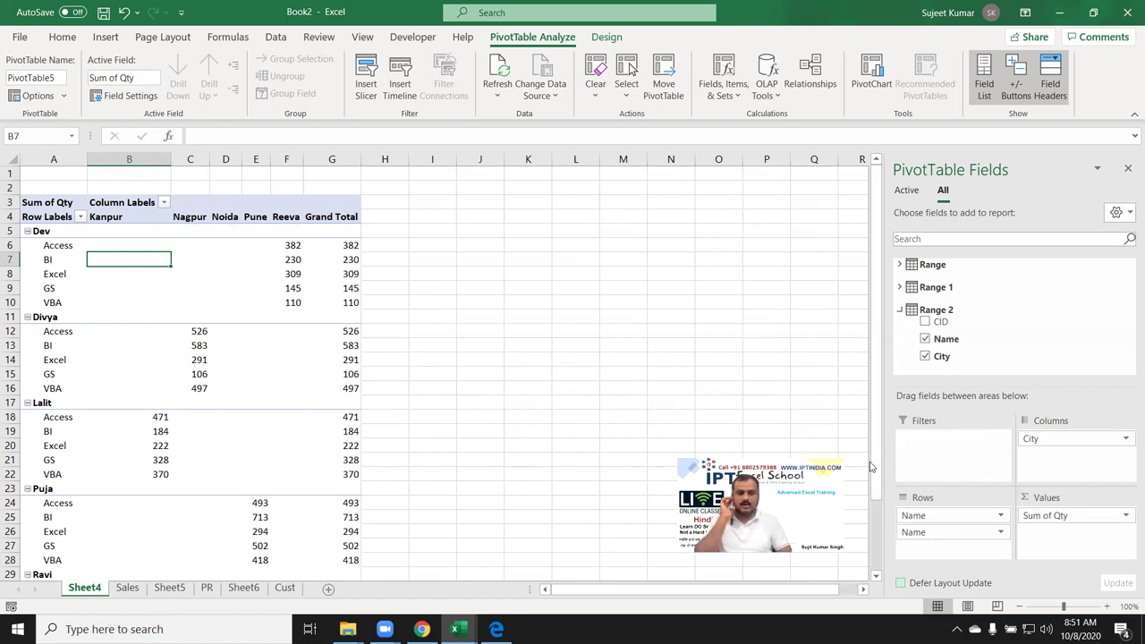
Step: Delete the empty Sheet5 and Sheet6 pivot sheets and go back to Sheet4
left_click(169, 588)
right_click(169, 588)
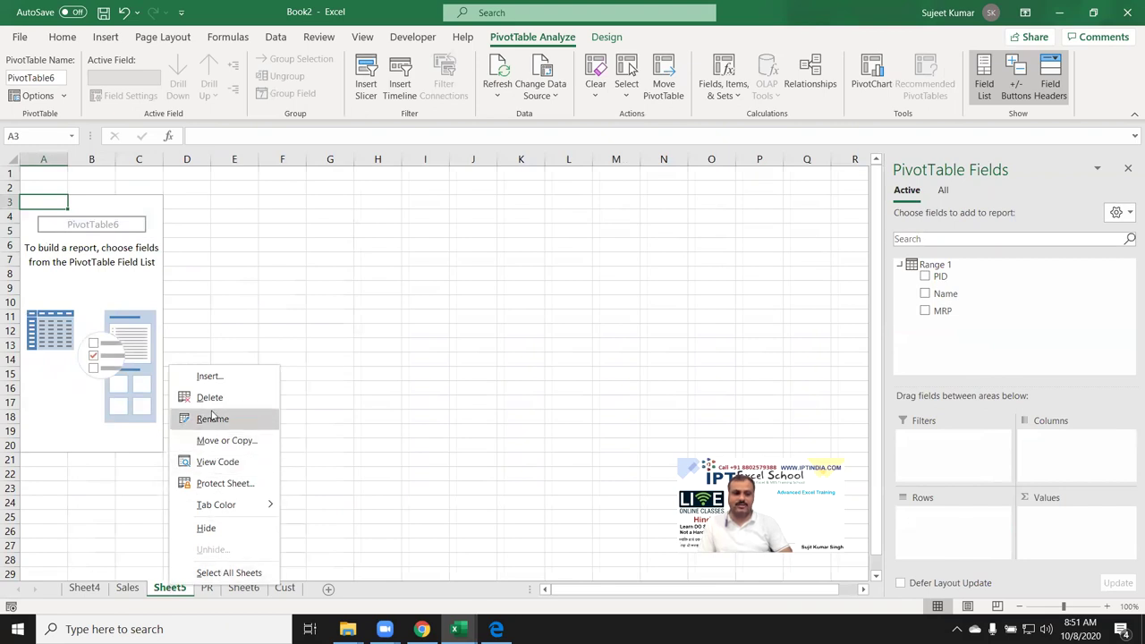
left_click(240, 399)
left_click(550, 356)
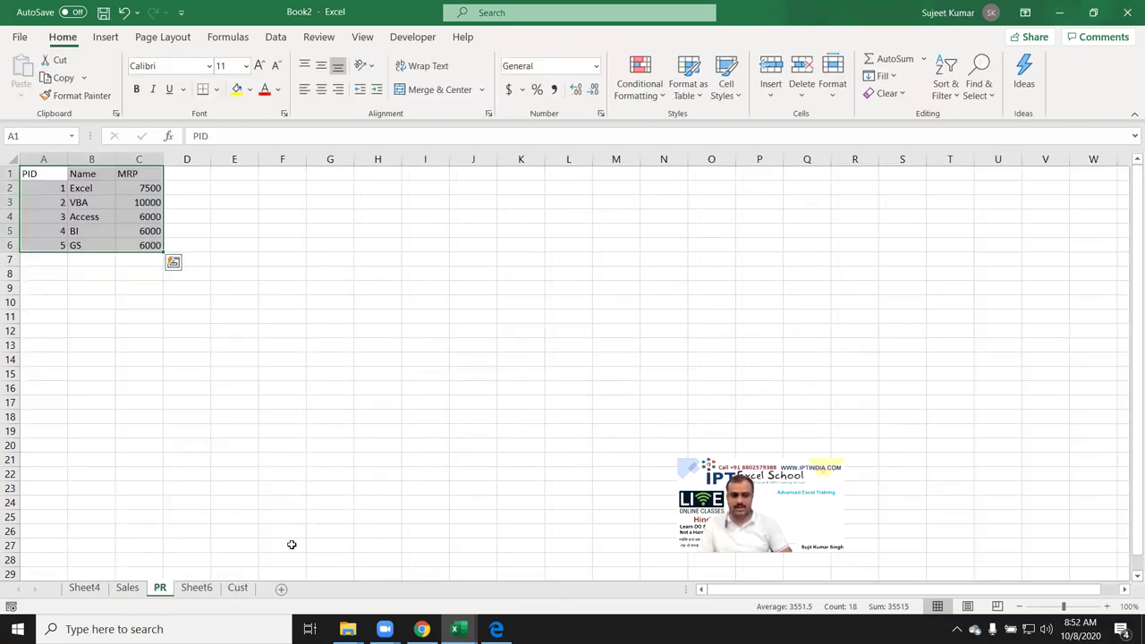
left_click(196, 588)
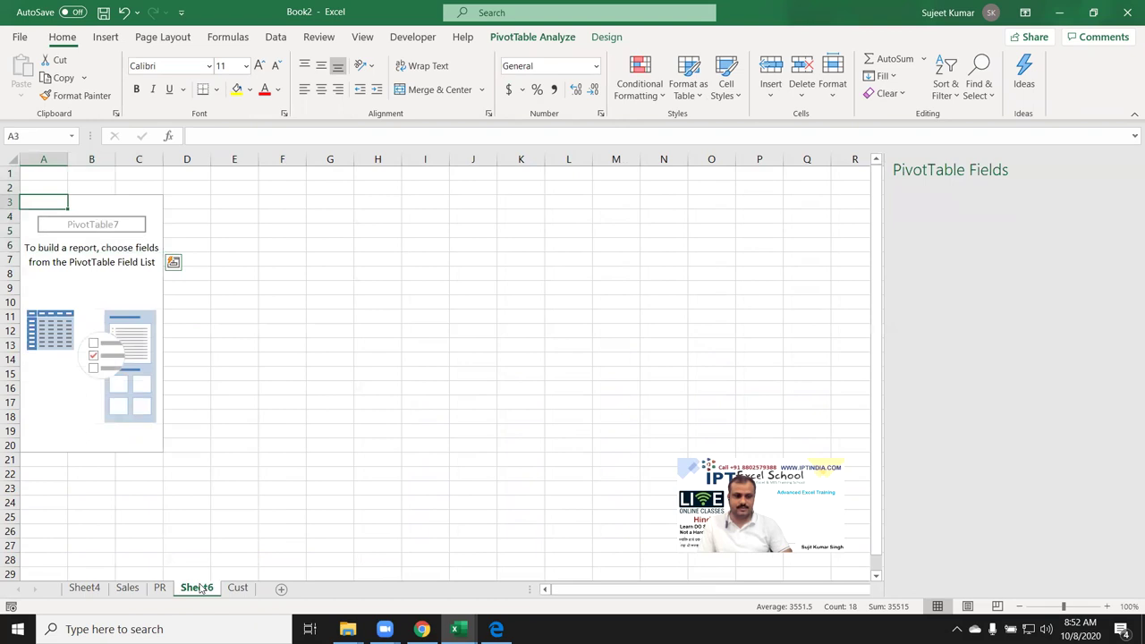
right_click(199, 588)
left_click(238, 396)
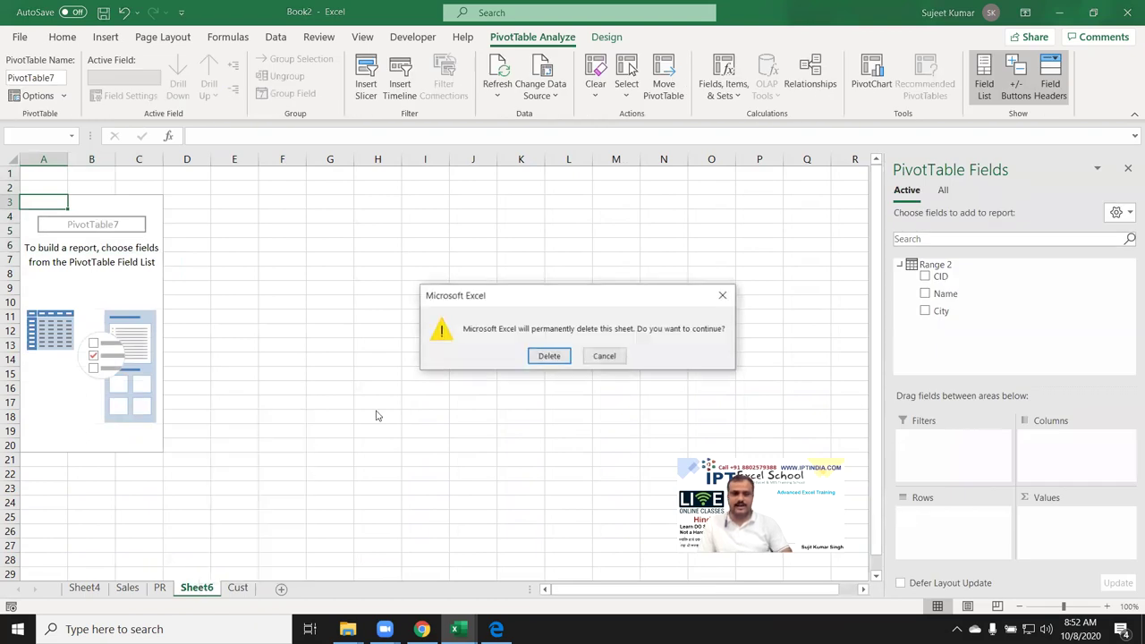
left_click(537, 357)
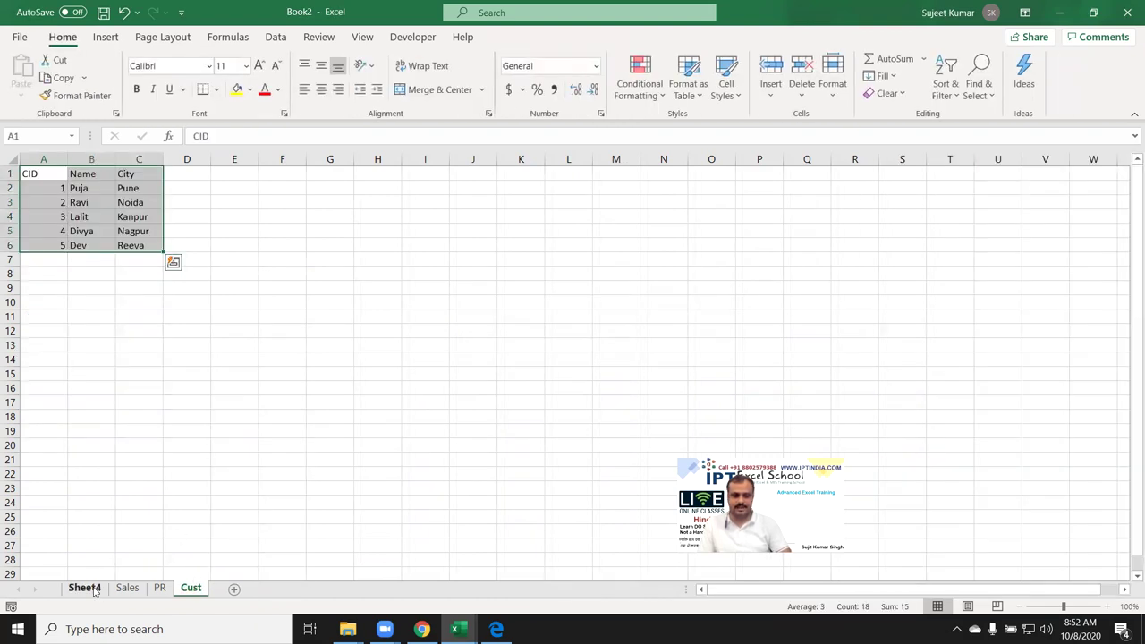
left_click(84, 587)
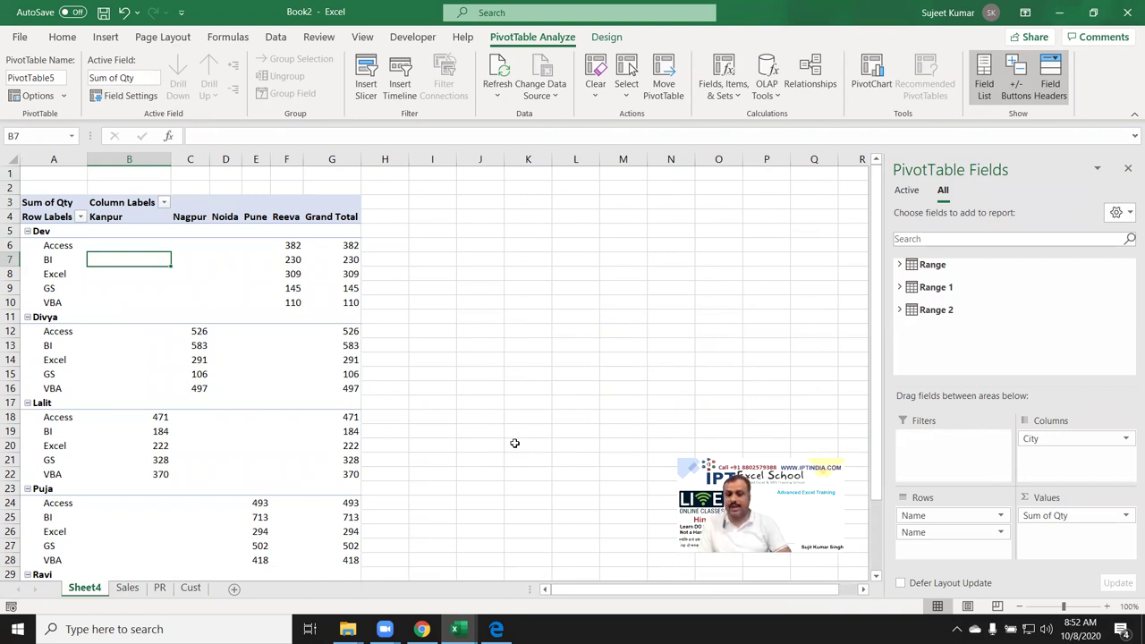
Step: Review the Sales PID values in C1:C20, then select PR's product IDs in A2:A6
left_click(139, 594)
left_click(159, 588)
left_click(132, 588)
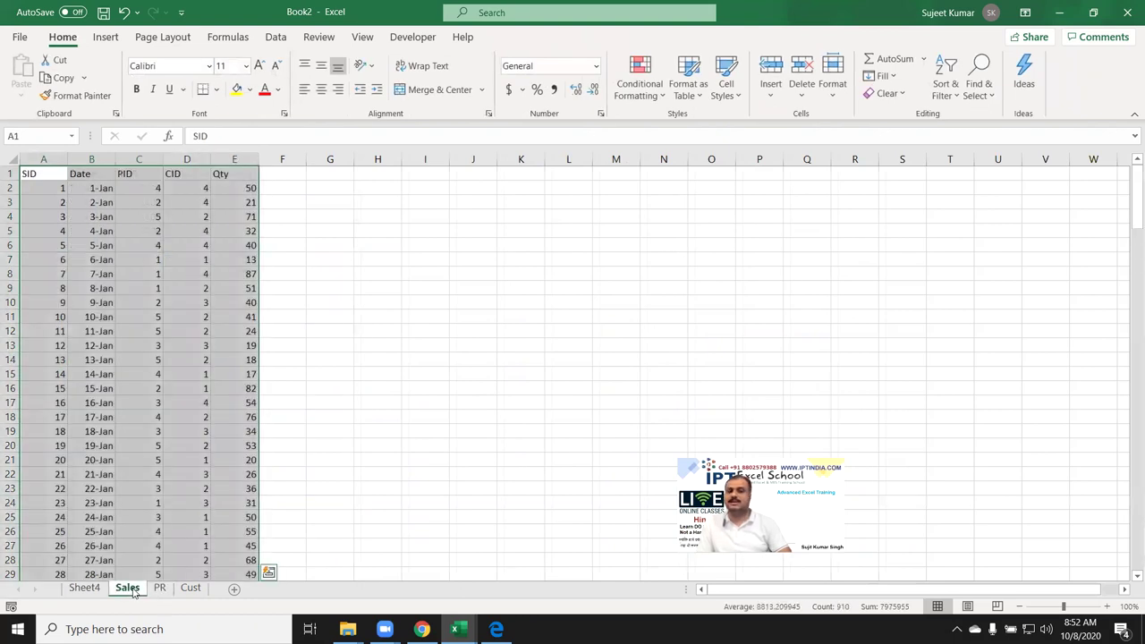
left_click(190, 447)
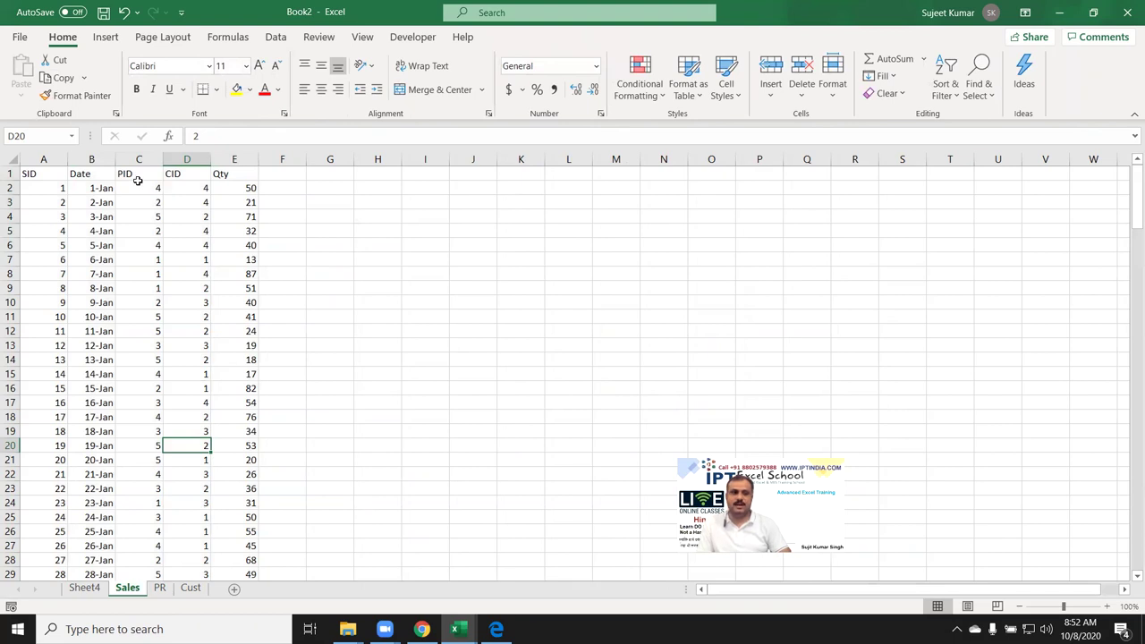
left_click_drag(138, 172, 128, 448)
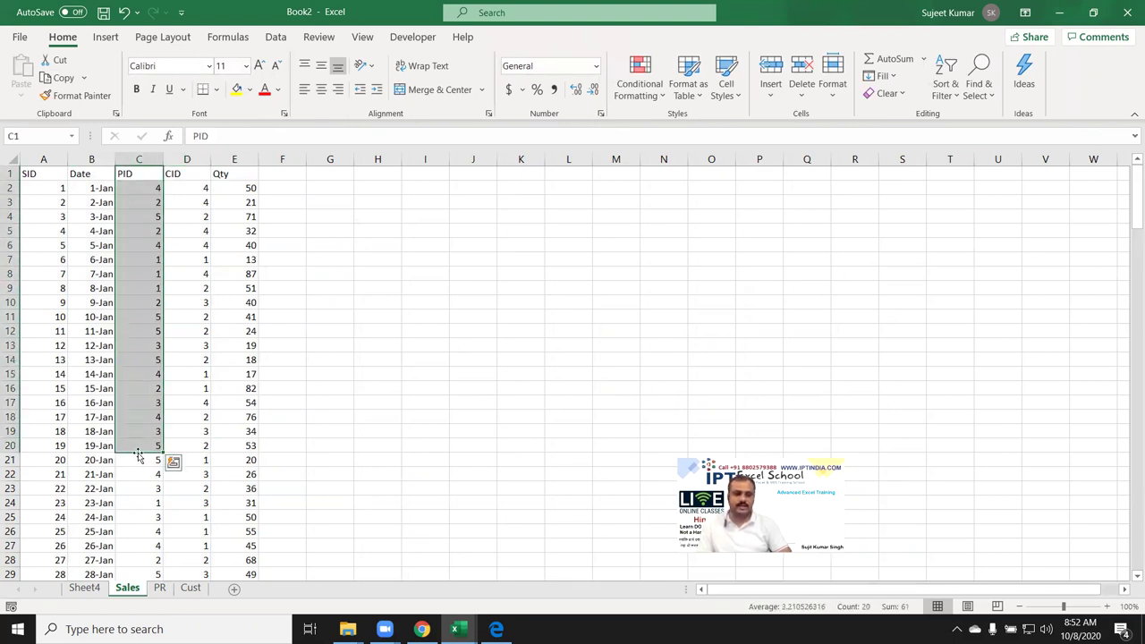
left_click(161, 587)
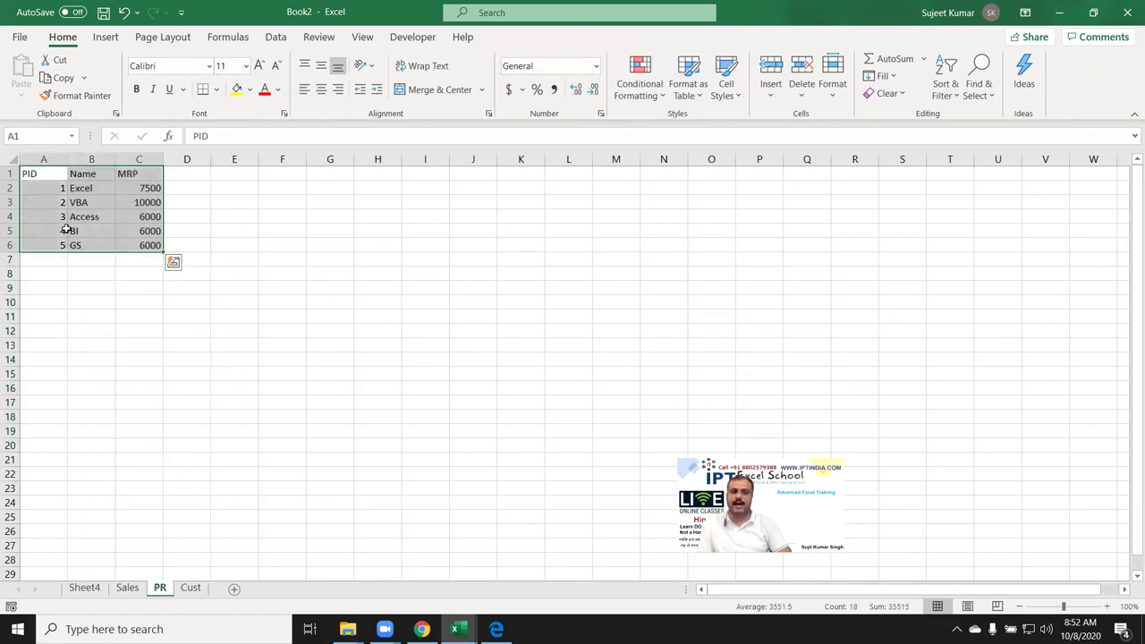
left_click_drag(54, 187, 40, 248)
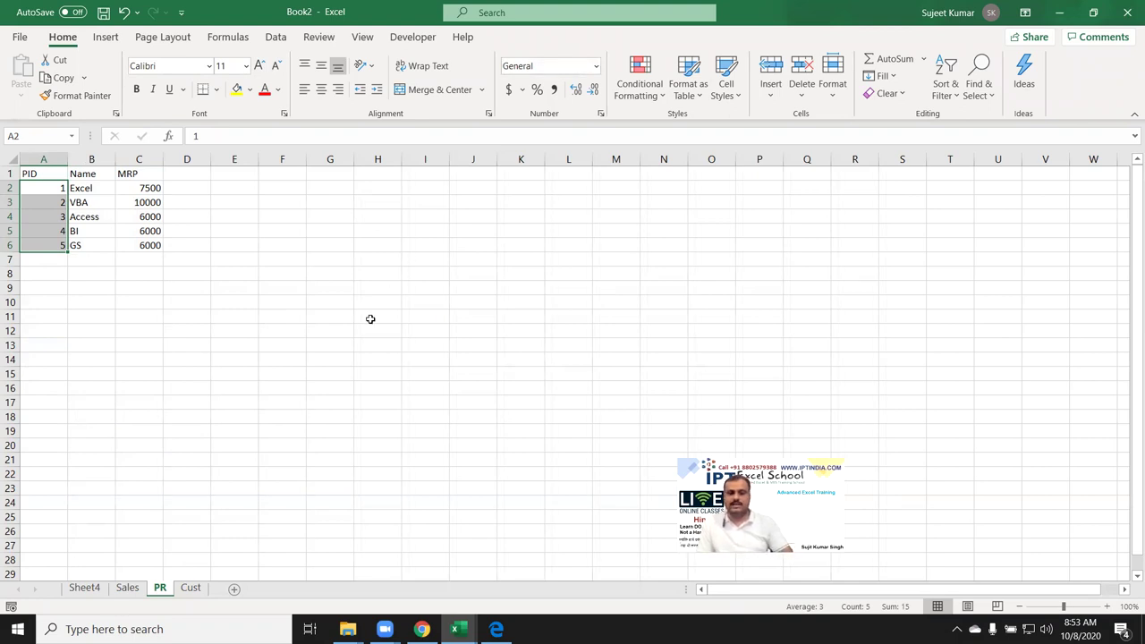
Step: Select part of the PR product list, starting from the PID heading in A1
left_click(128, 587)
left_click(159, 587)
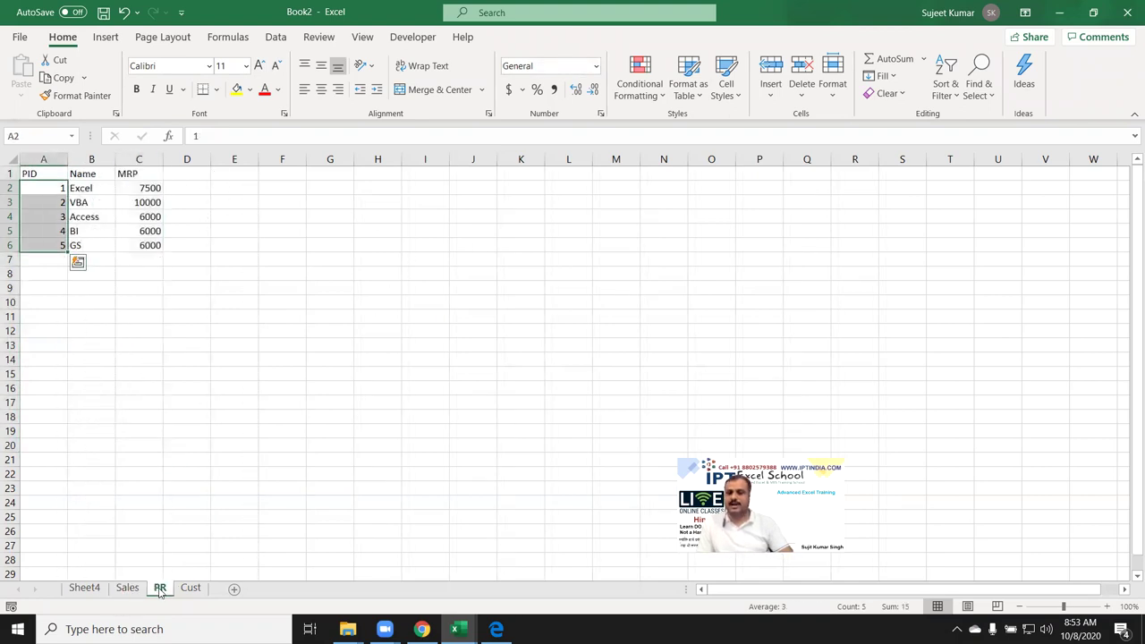
left_click(37, 173)
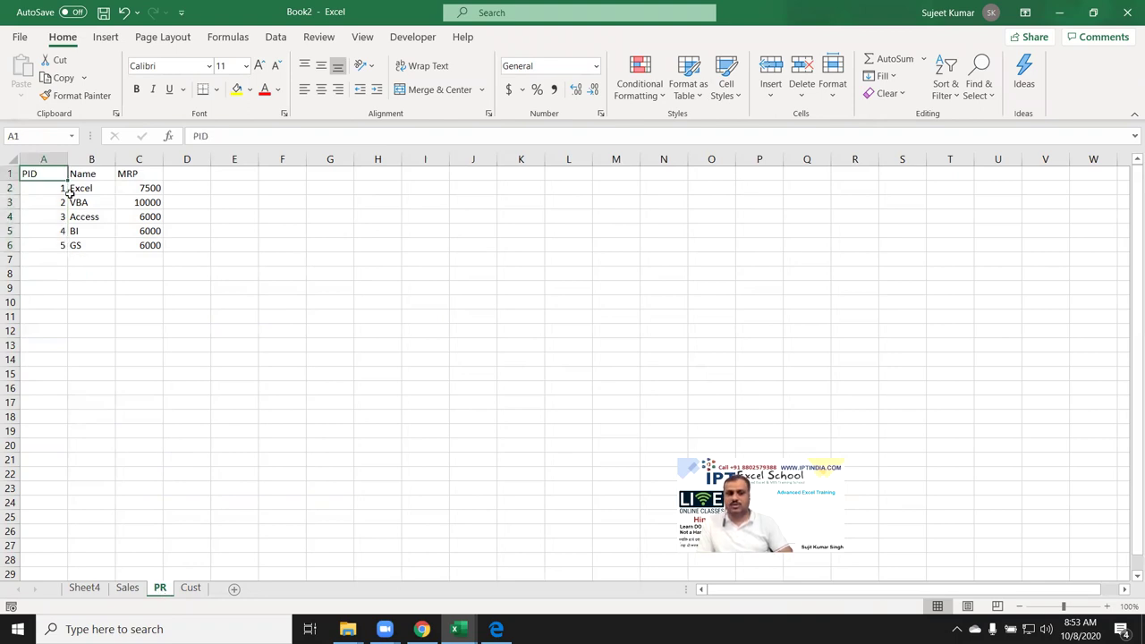
left_click_drag(43, 171, 150, 233)
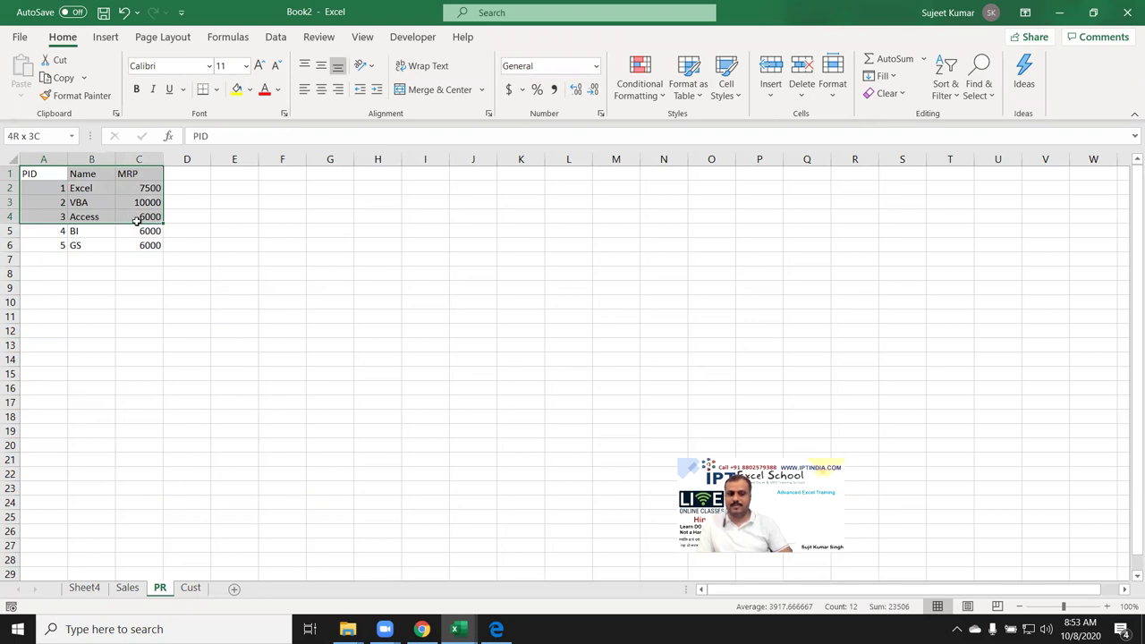
left_click(61, 247)
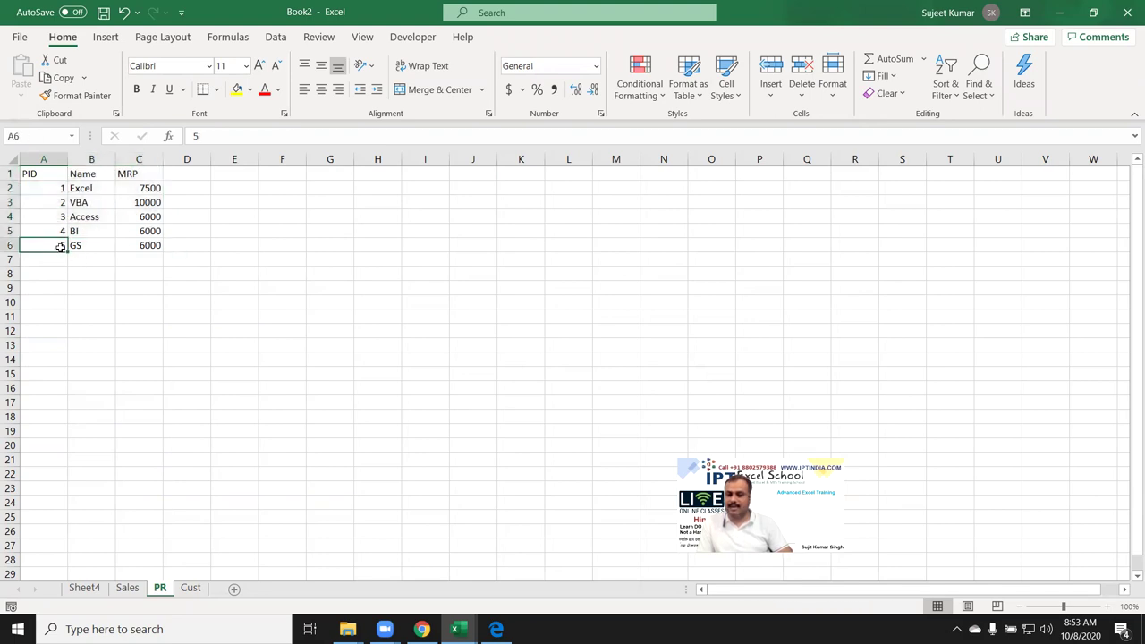
Step: Compare against the Sales sheet and mark the empty cells A7:A19 below PR's IDs
left_click(127, 588)
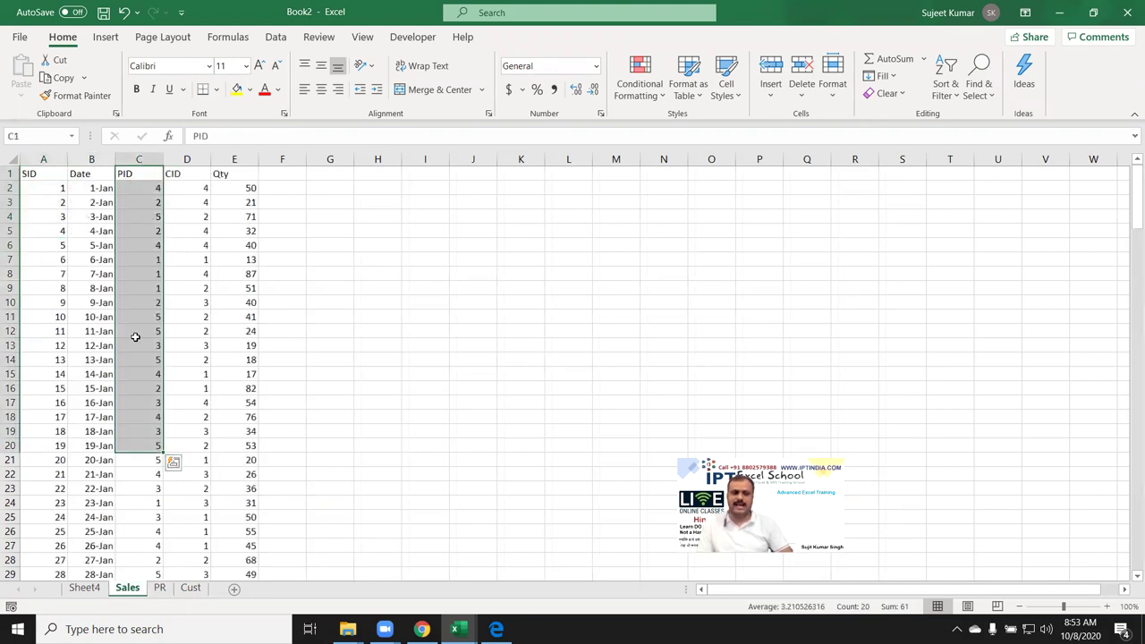
left_click(161, 589)
left_click(138, 589)
left_click(159, 589)
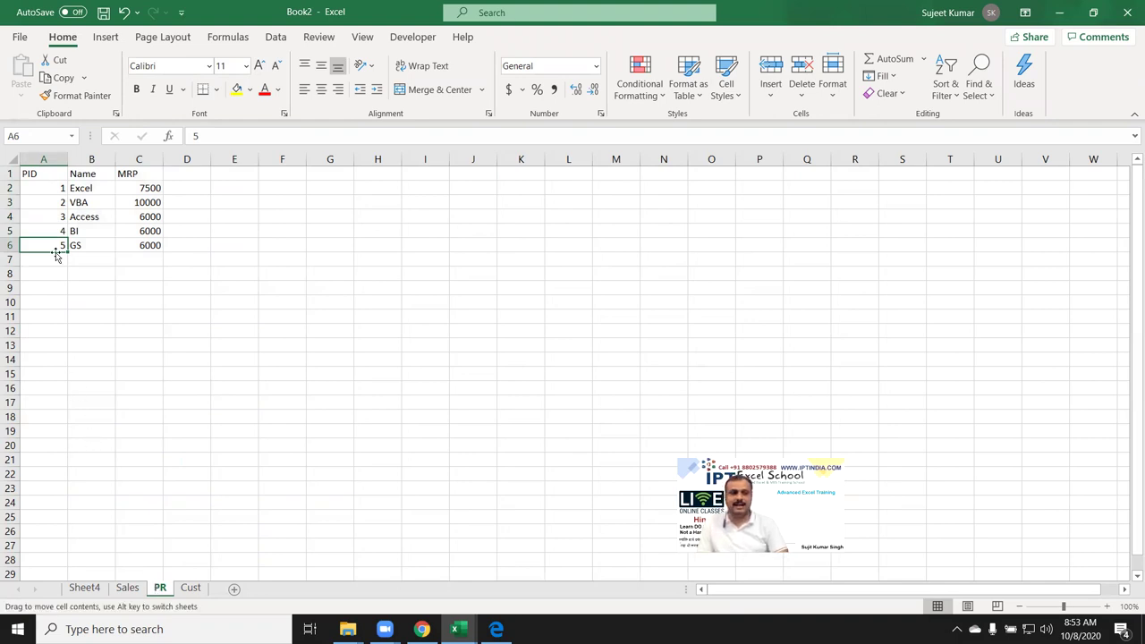
left_click_drag(54, 257, 27, 430)
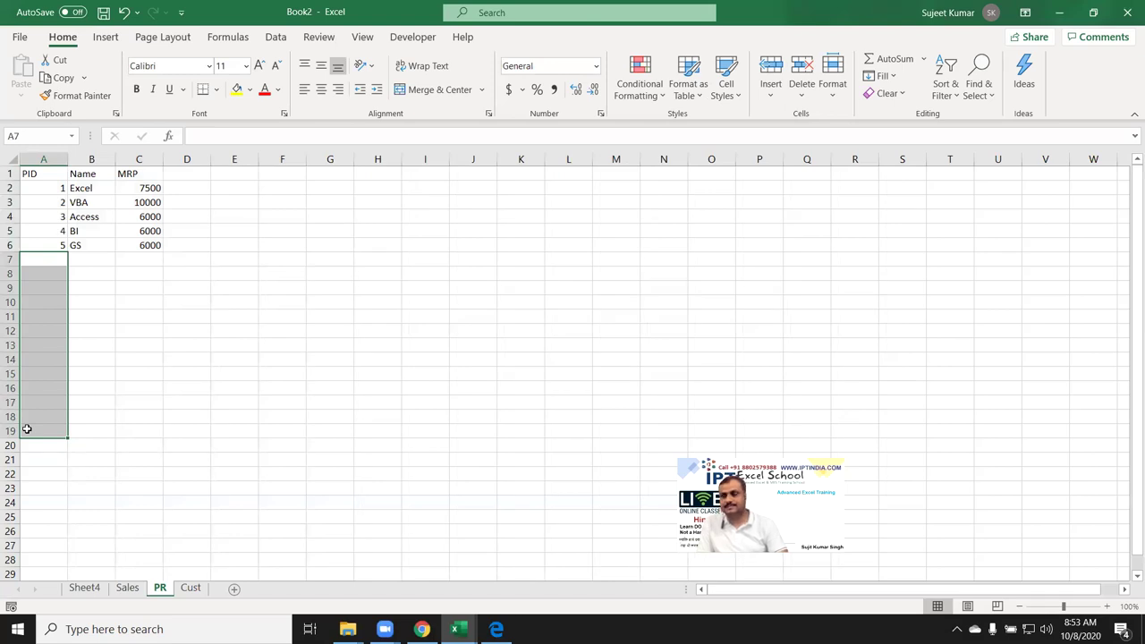
left_click(134, 591)
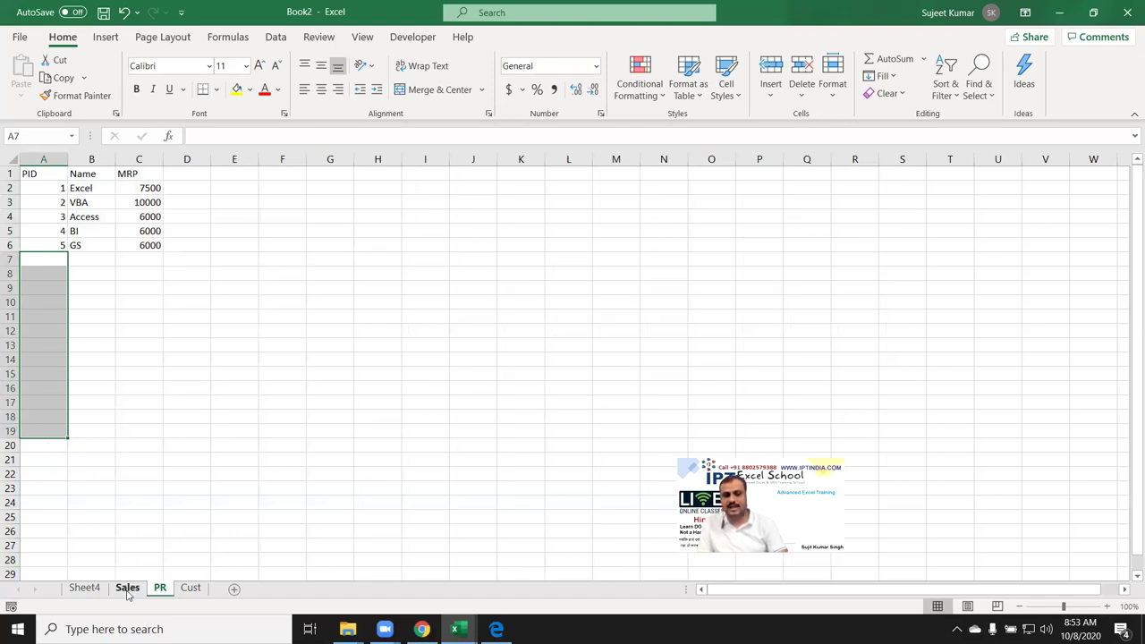
left_click(161, 591)
Step: Return to the Sheet4 pivot and select the quantities 583 in C13 and 291 in C14
left_click(190, 591)
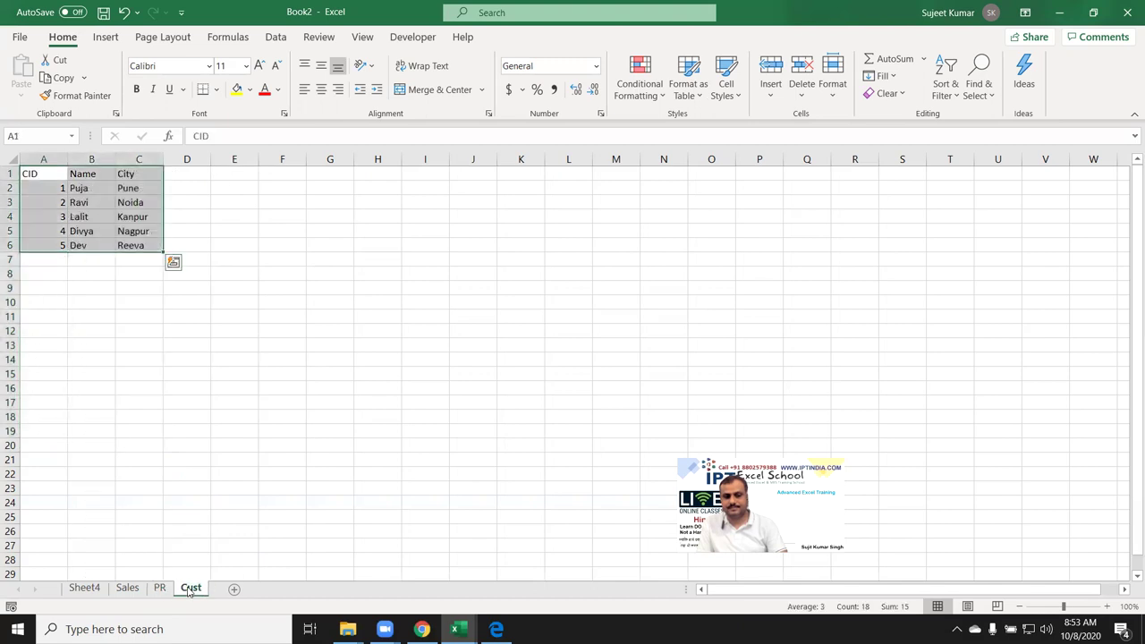
left_click(94, 592)
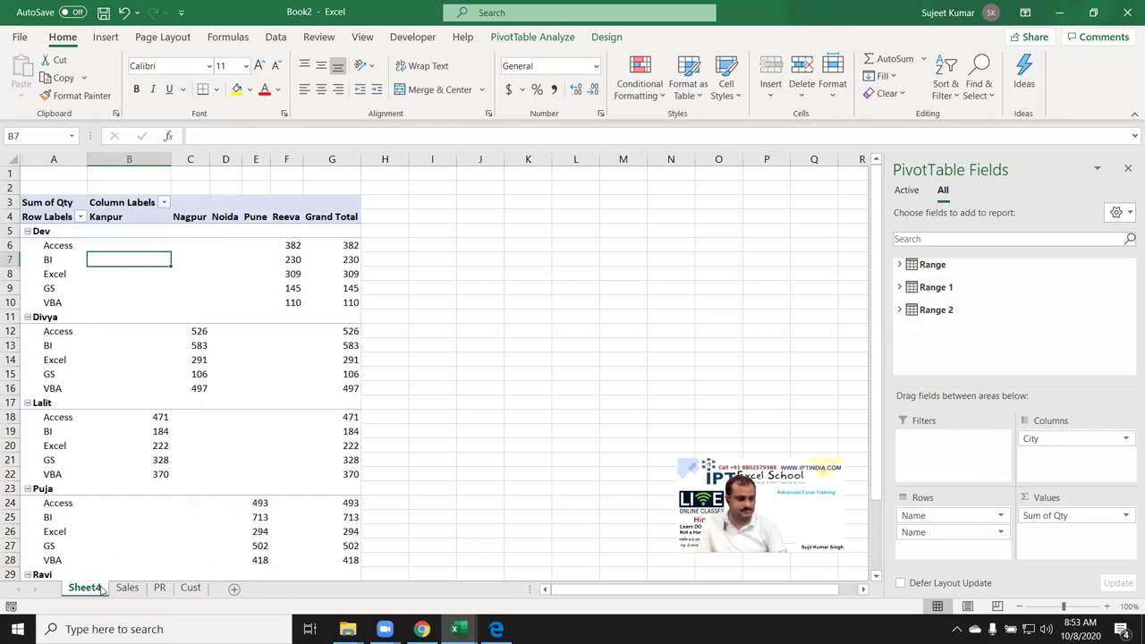
left_click(196, 343)
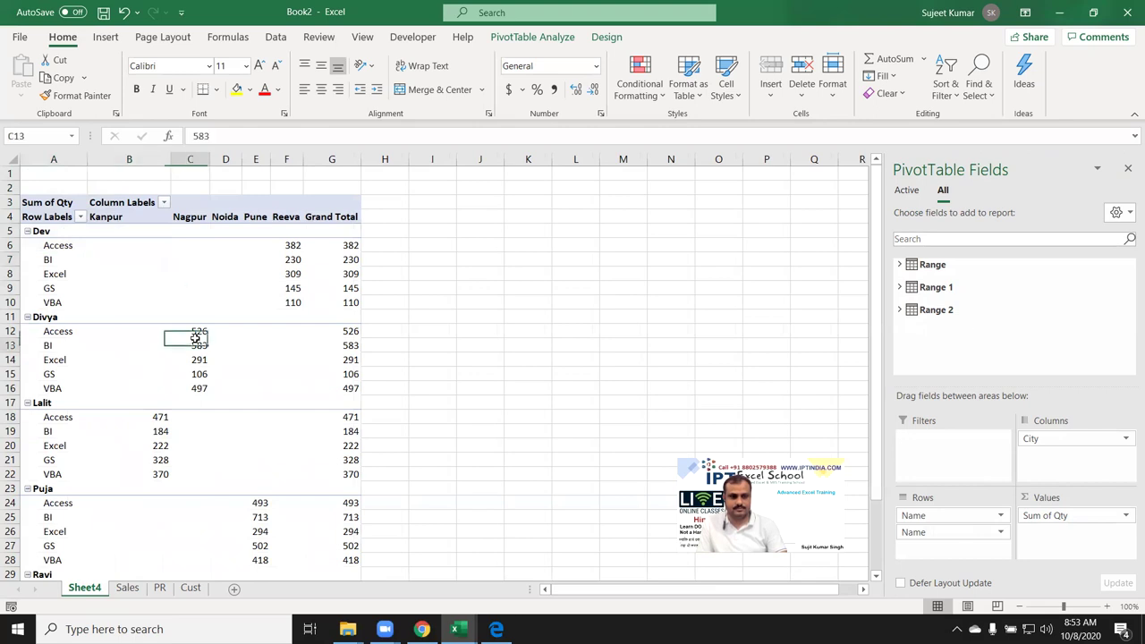
left_click(197, 359)
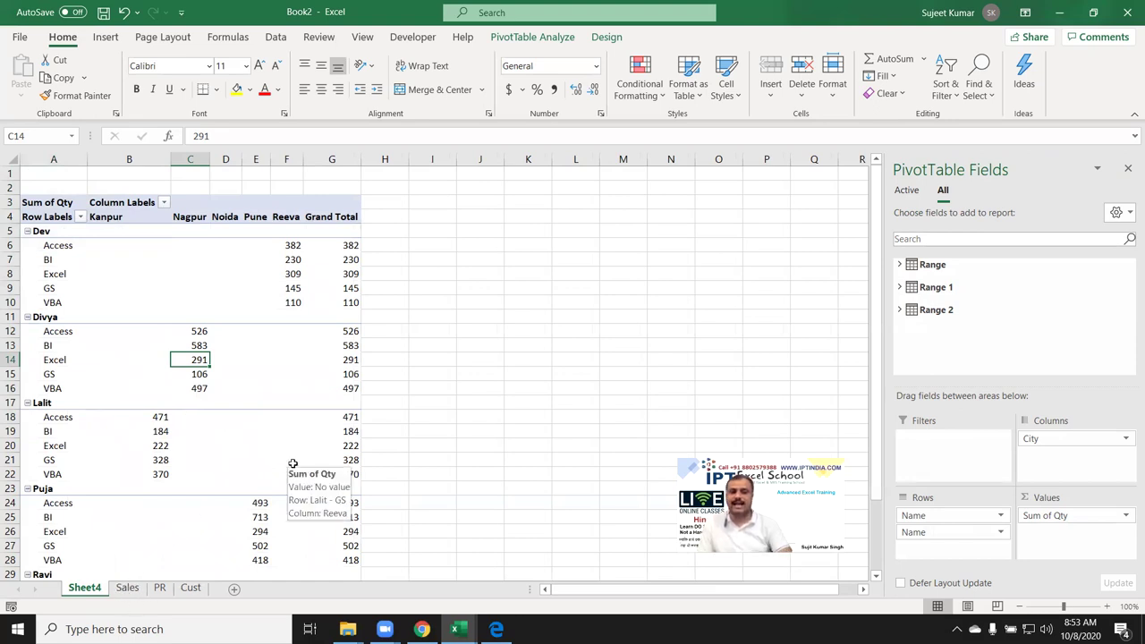
Step: Delete the Sheet4 pivot table sheet, confirming the deletion
right_click(93, 594)
left_click(148, 404)
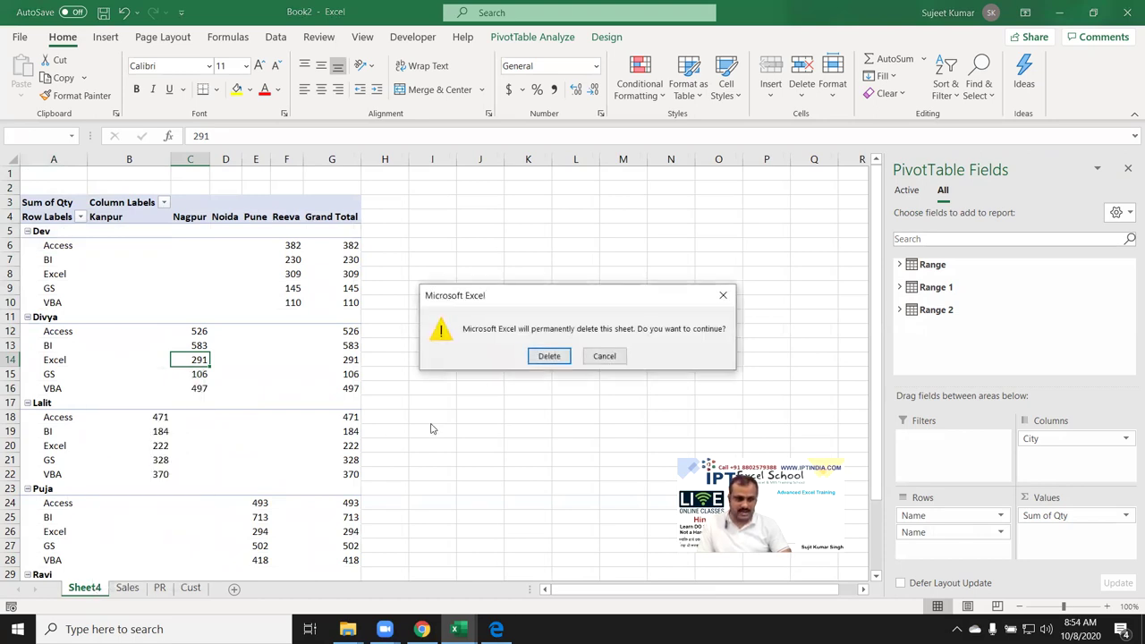
left_click(539, 357)
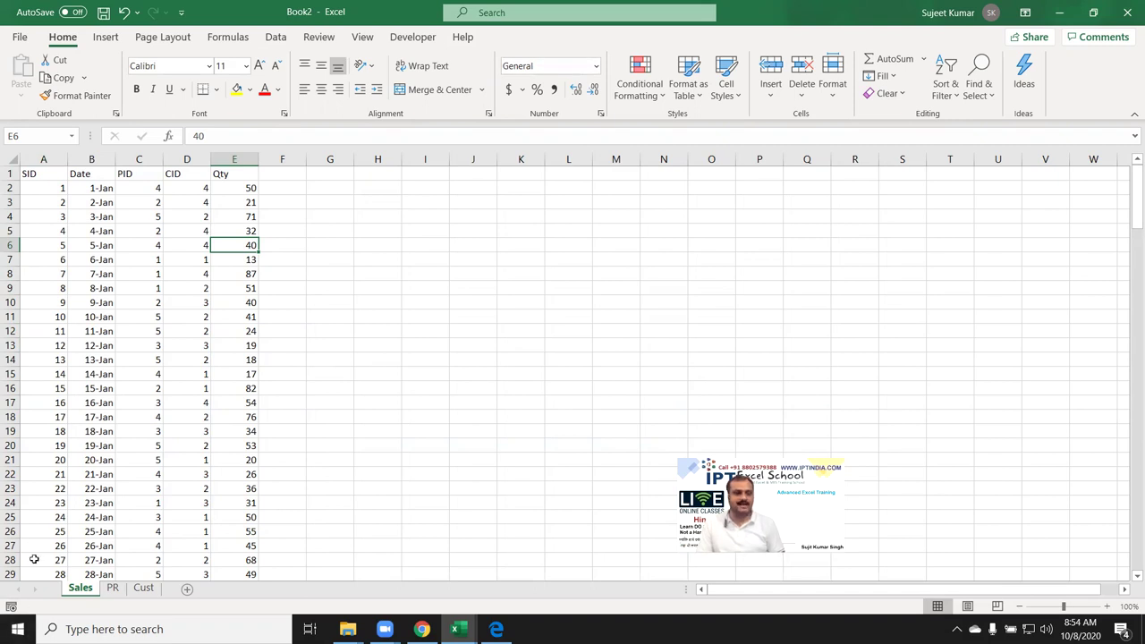
Step: Enable the Microsoft Power Pivot for Excel COM add-in via File > Options > Add-ins
left_click(16, 41)
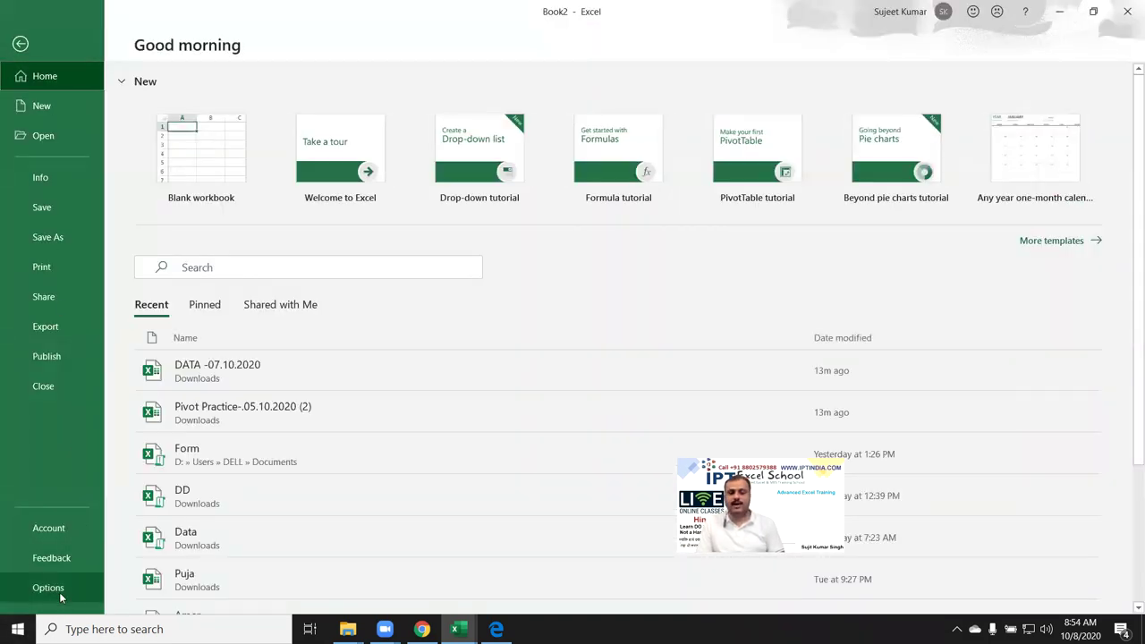
left_click(49, 588)
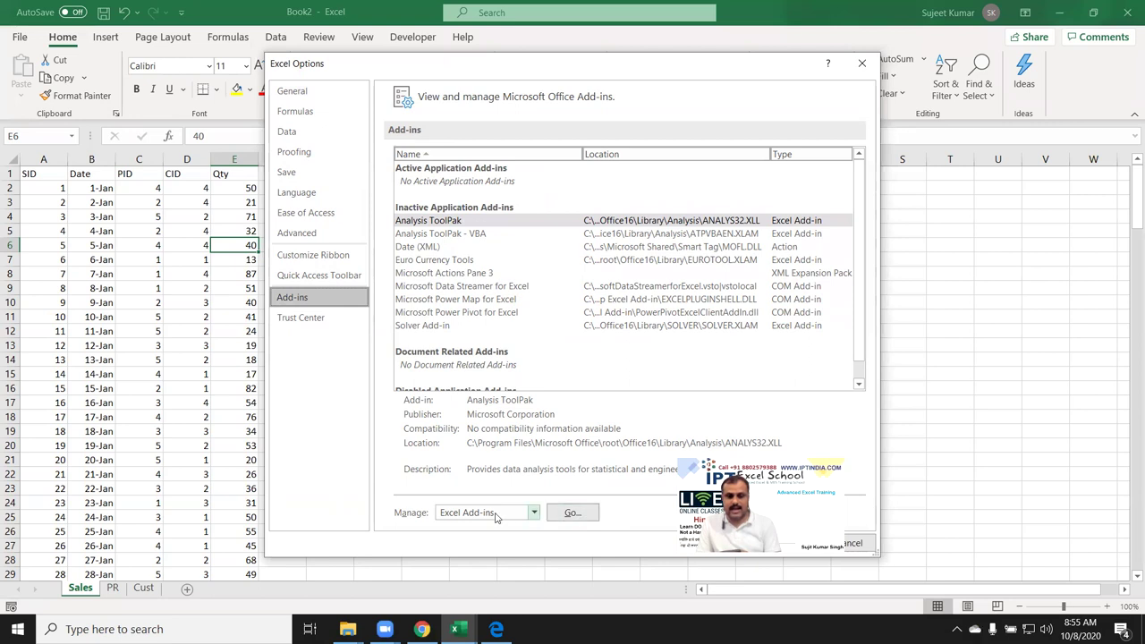
left_click(533, 512)
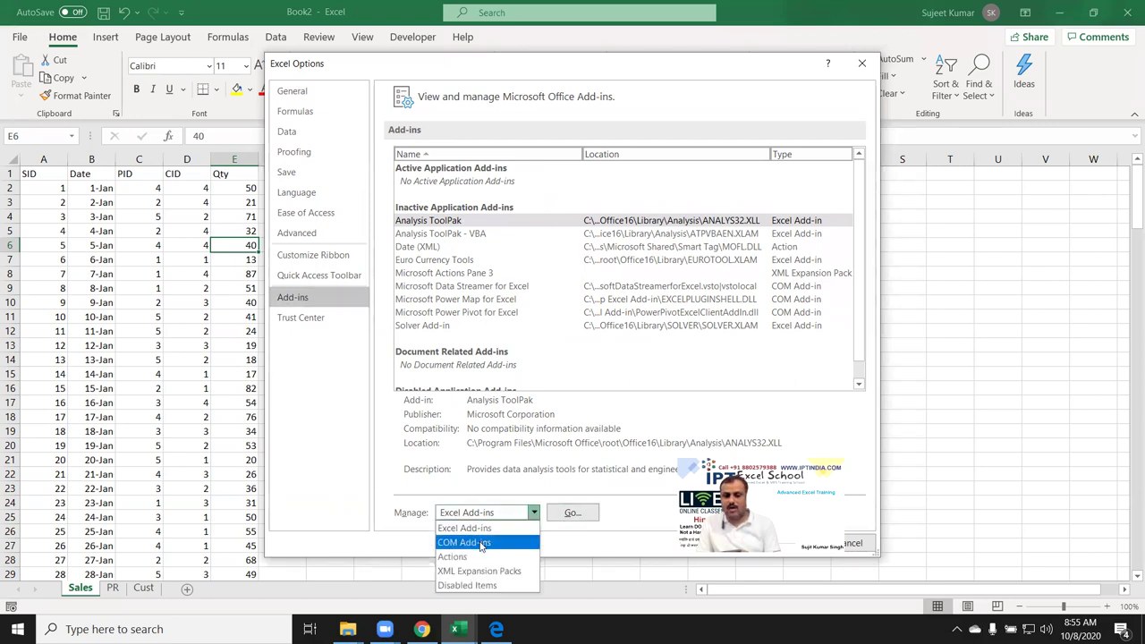
left_click(480, 543)
left_click(570, 513)
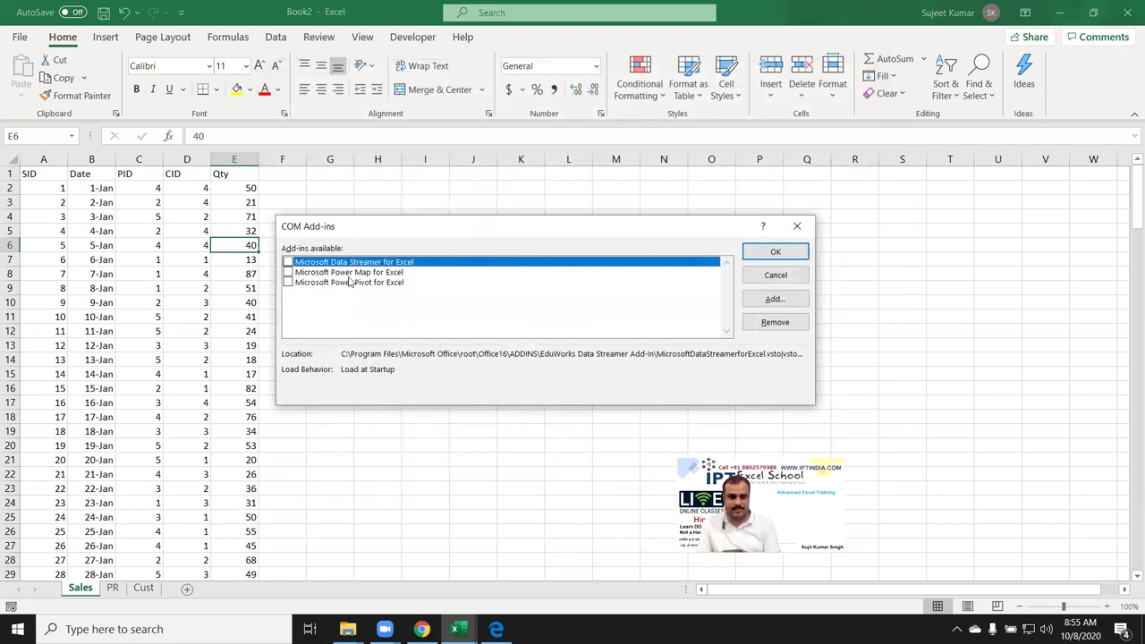
left_click(287, 282)
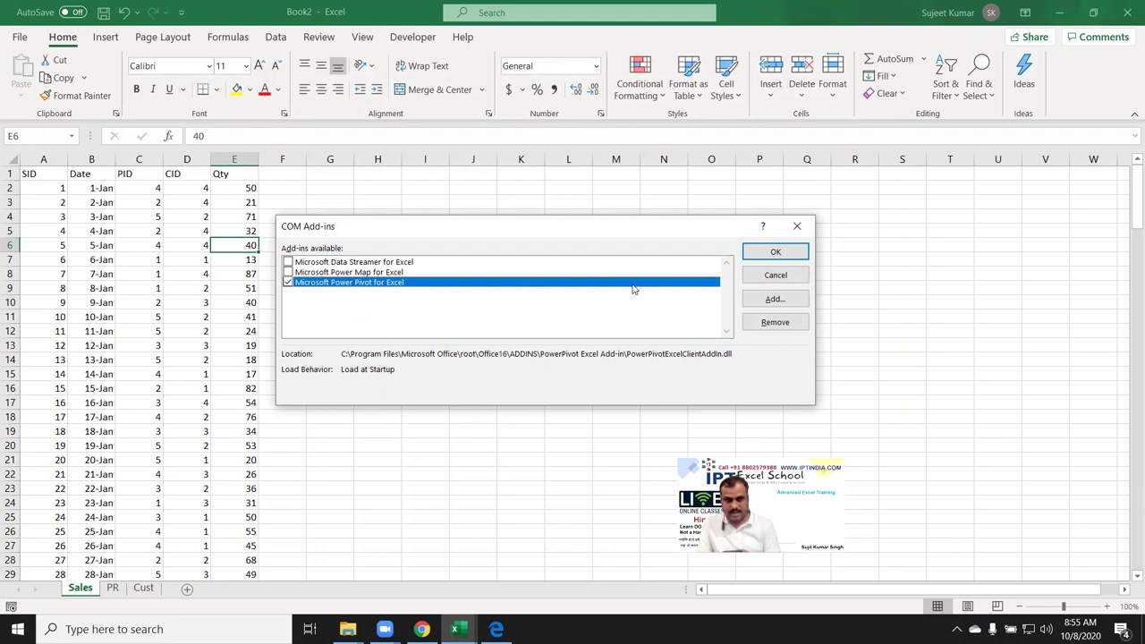
left_click(776, 251)
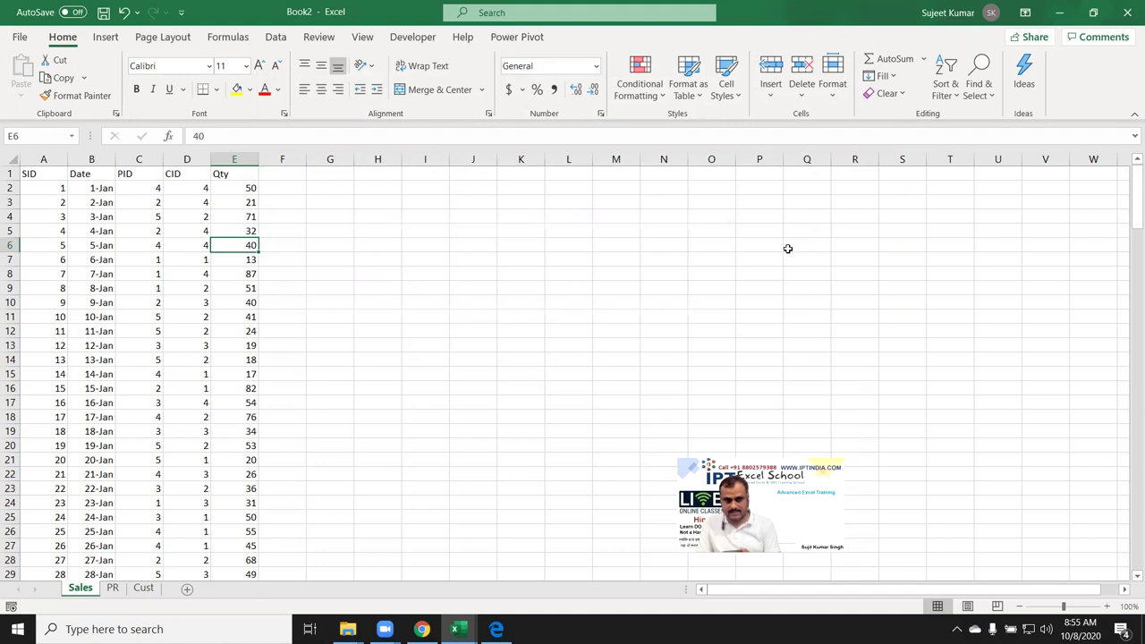
Step: Open the Power Pivot data model full screen and delete the Range 2 table
left_click(517, 38)
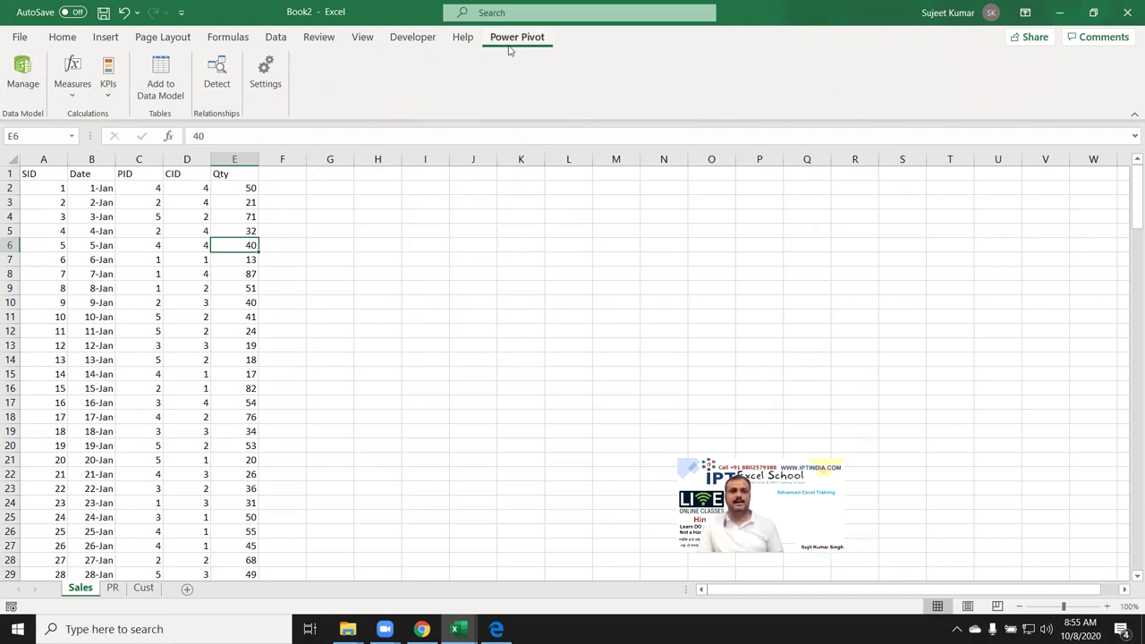
left_click(23, 90)
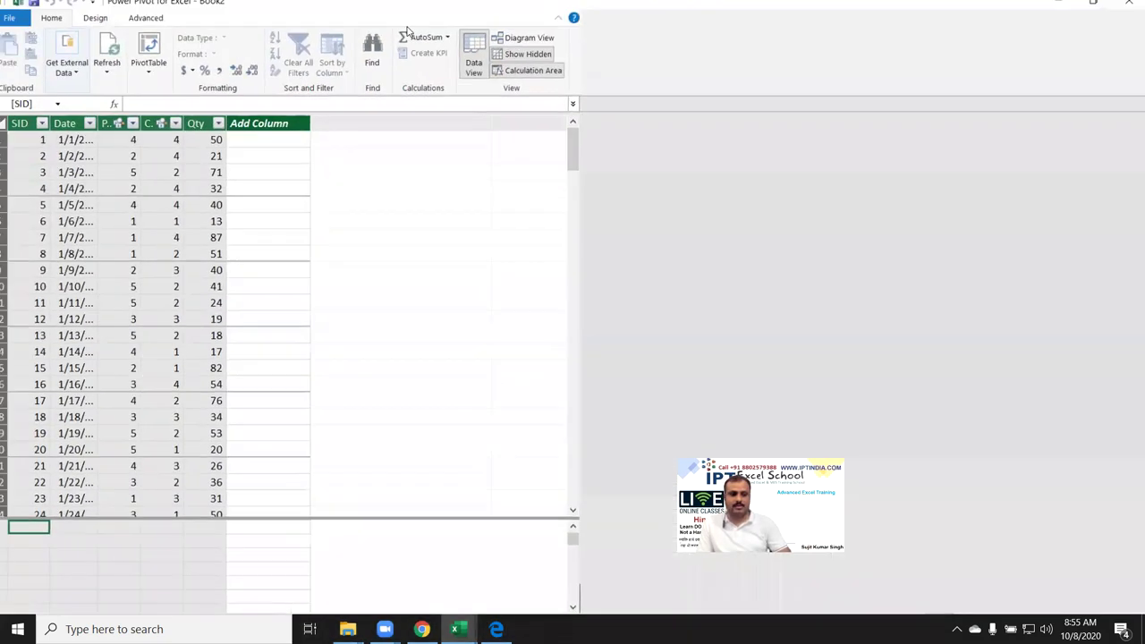
double_click(407, 32)
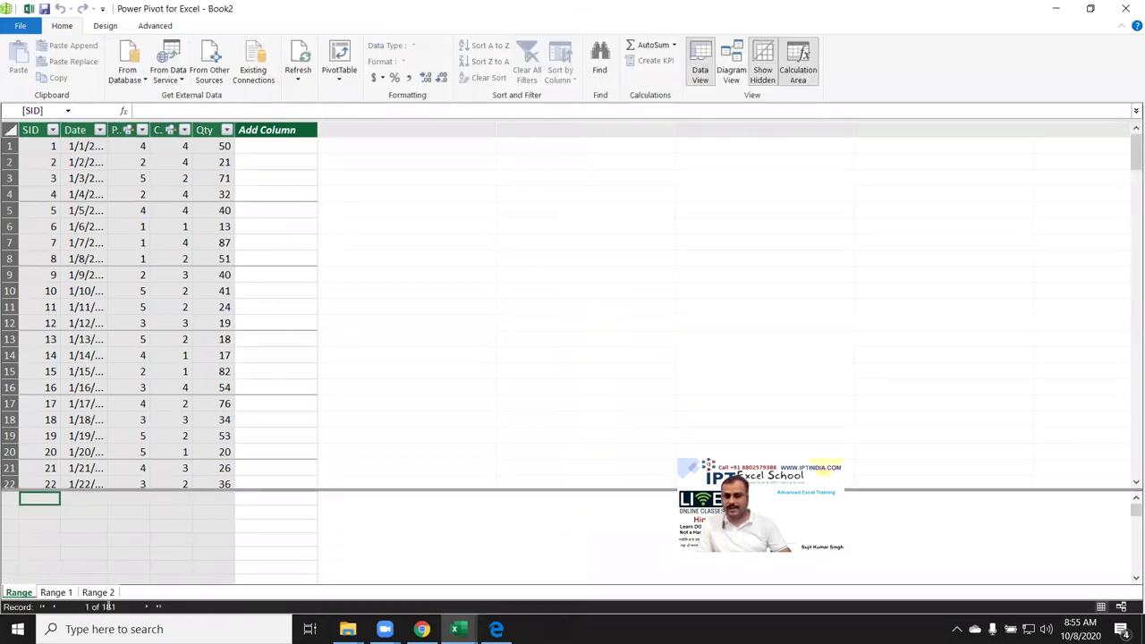
left_click(104, 595)
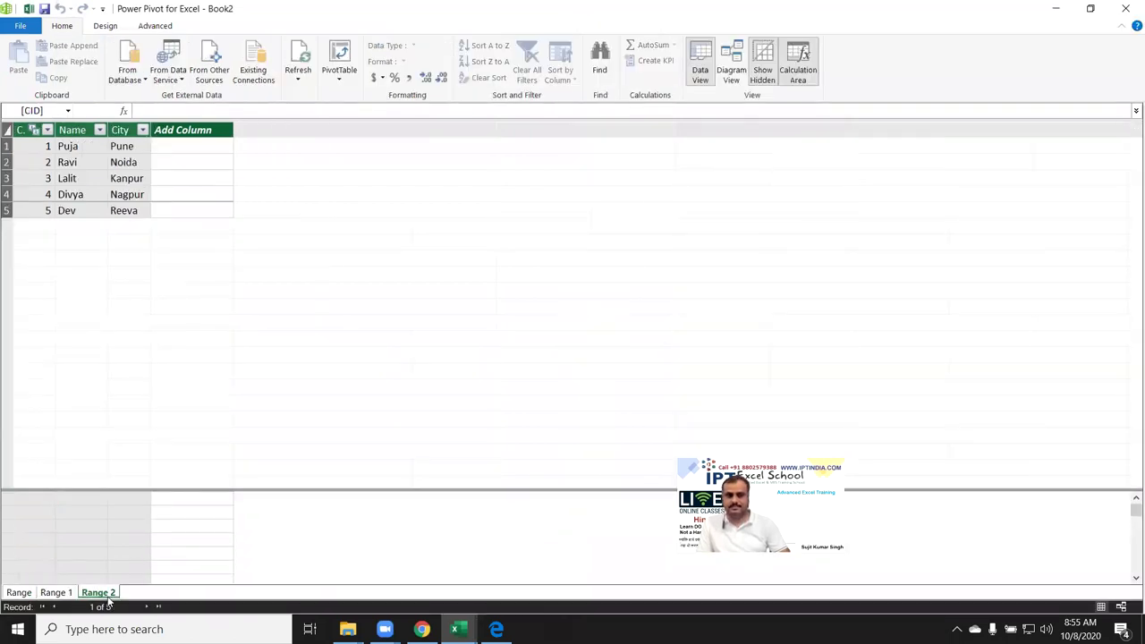
right_click(108, 597)
left_click(166, 523)
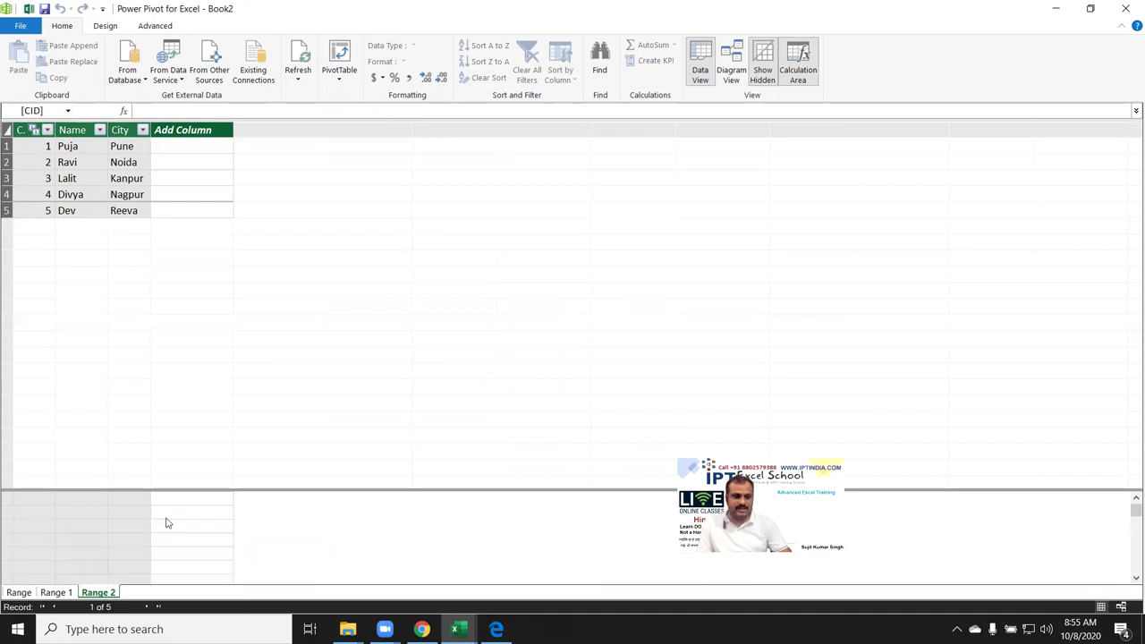
left_click(555, 331)
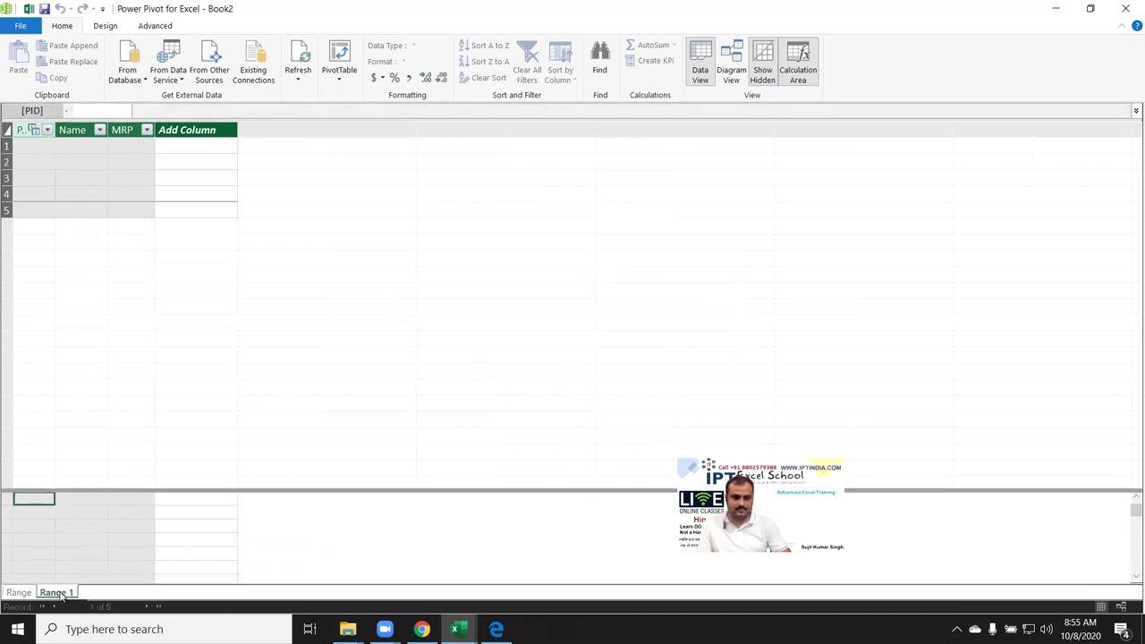
Step: Delete the Range 1 and Range tables too, confirming each deletion
right_click(55, 592)
left_click(101, 520)
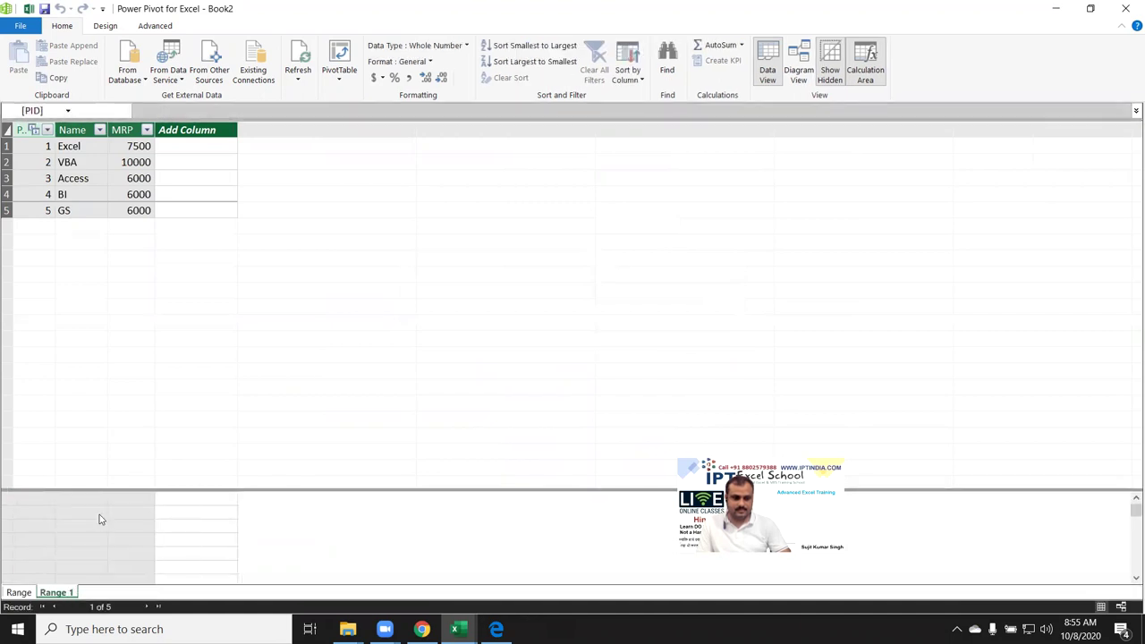
left_click(543, 333)
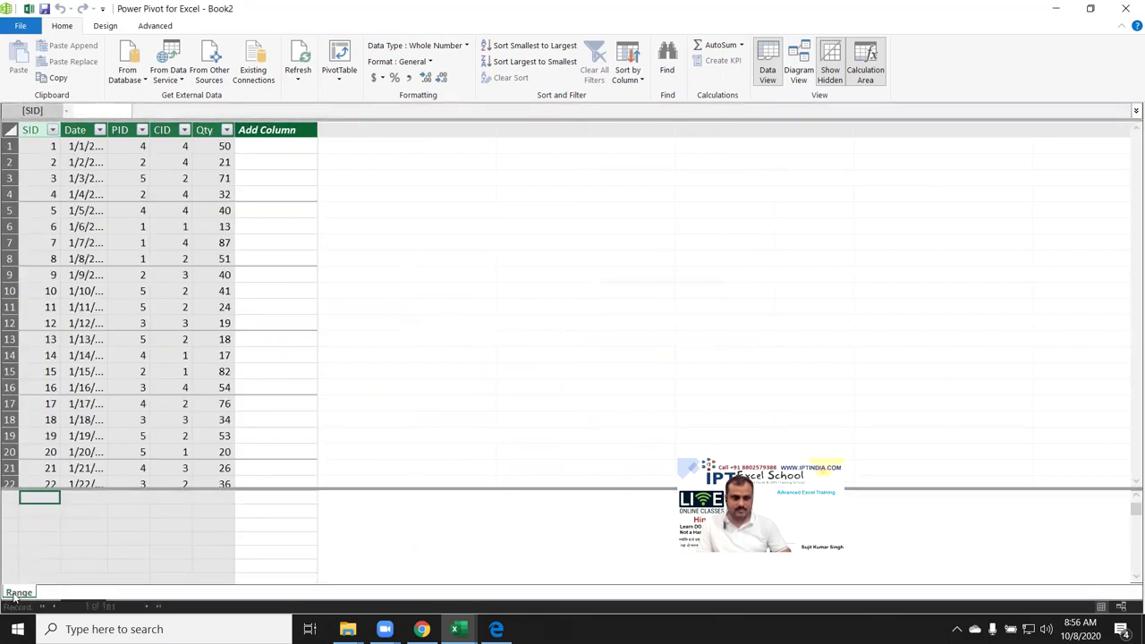
right_click(17, 593)
left_click(52, 526)
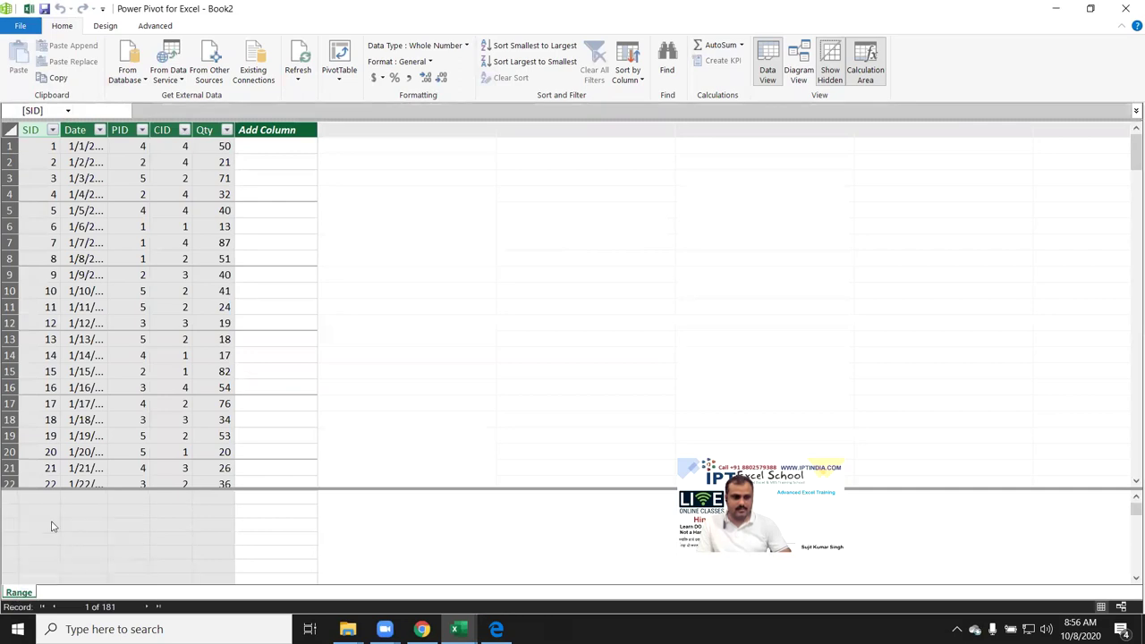
left_click(547, 332)
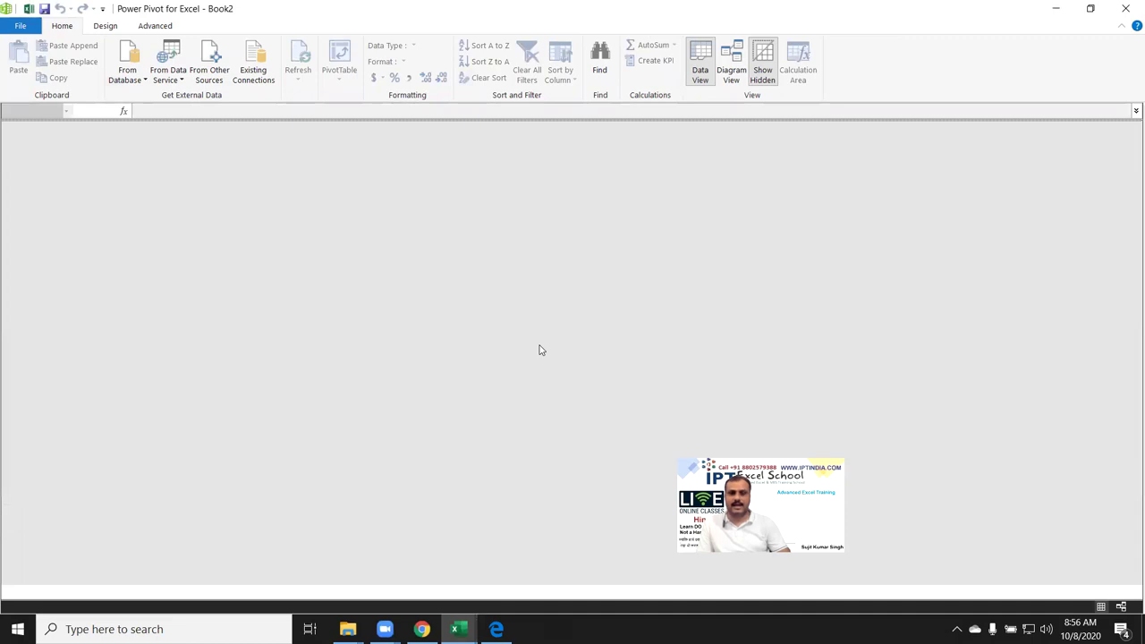
Step: Add the Sales data A1:E182, with headers, to the Power Pivot data model
left_click(1091, 8)
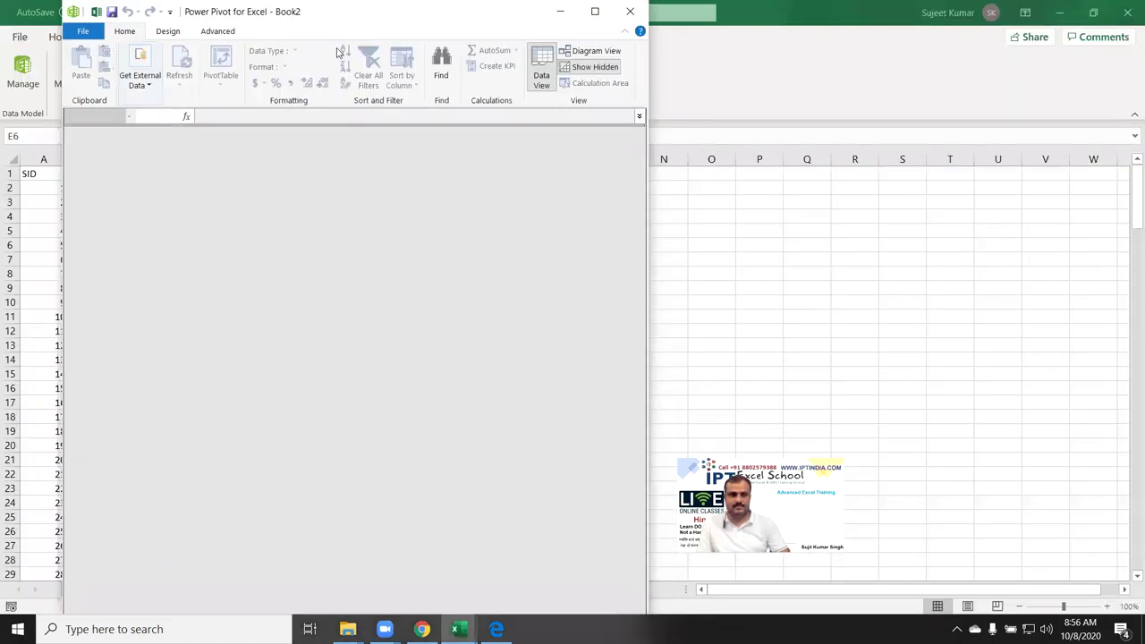
left_click(830, 225)
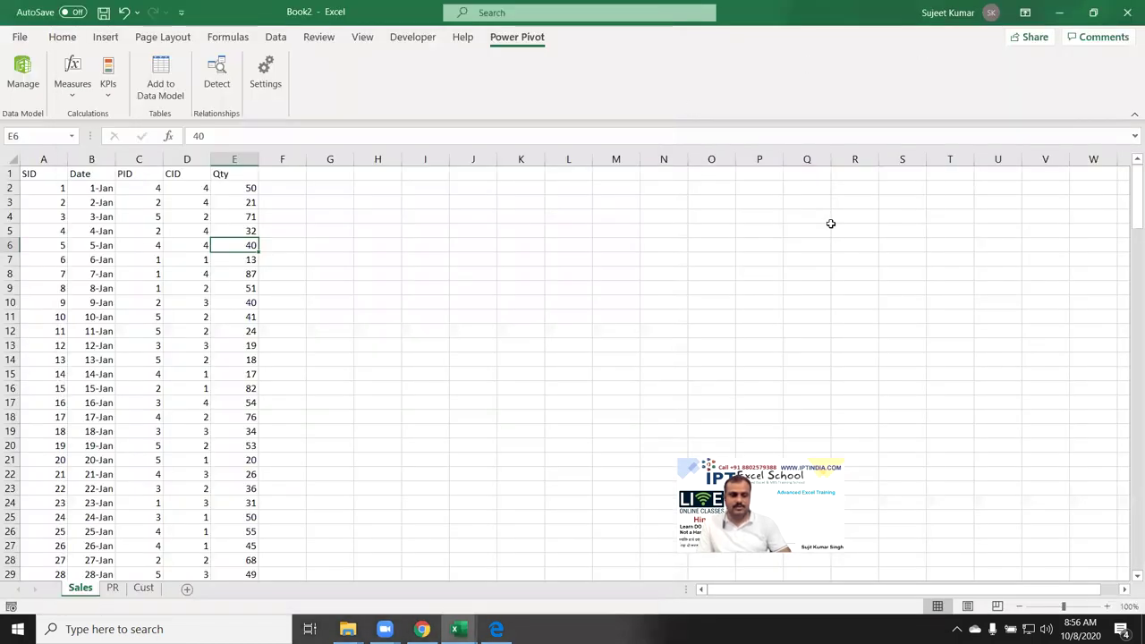
left_click(29, 174)
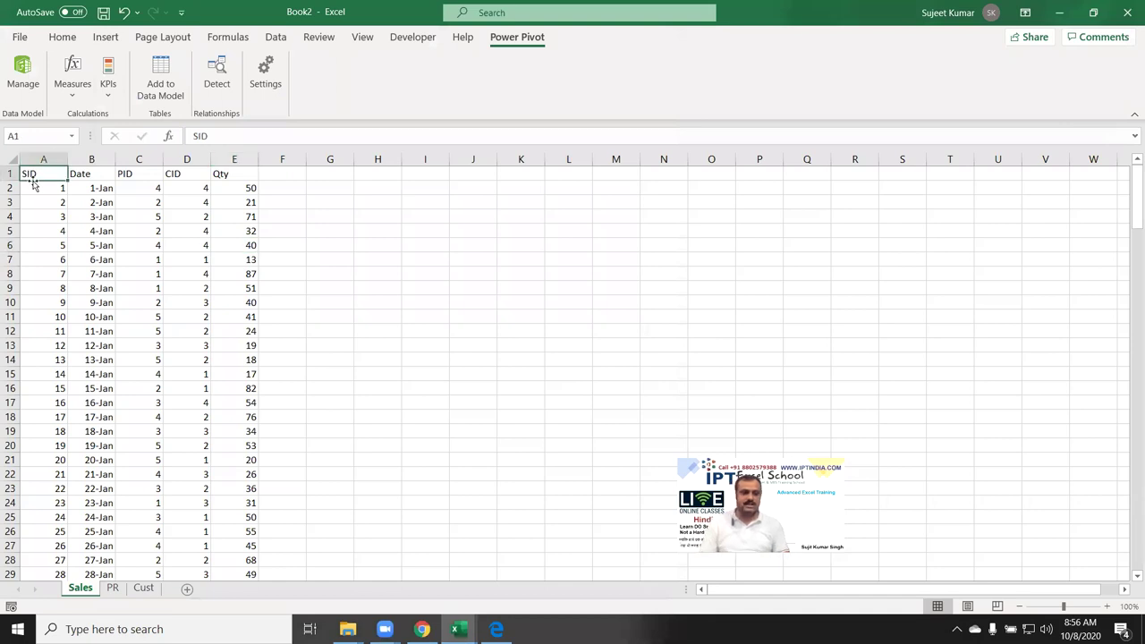
key("ctrl+shift+Right")
key("ctrl+shift+Down")
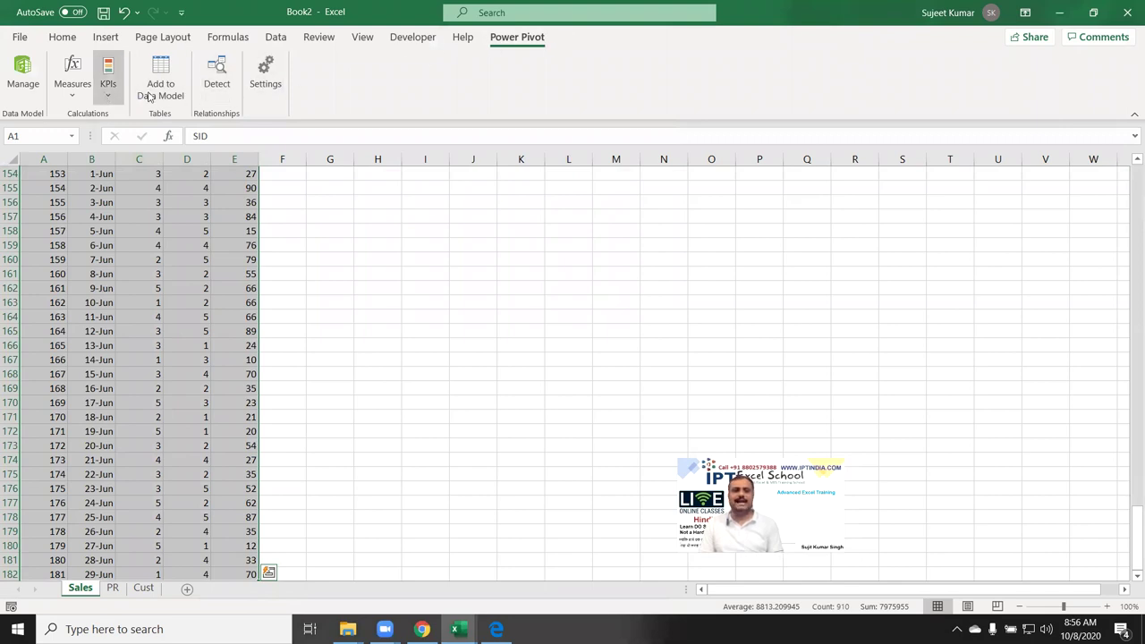
left_click(159, 91)
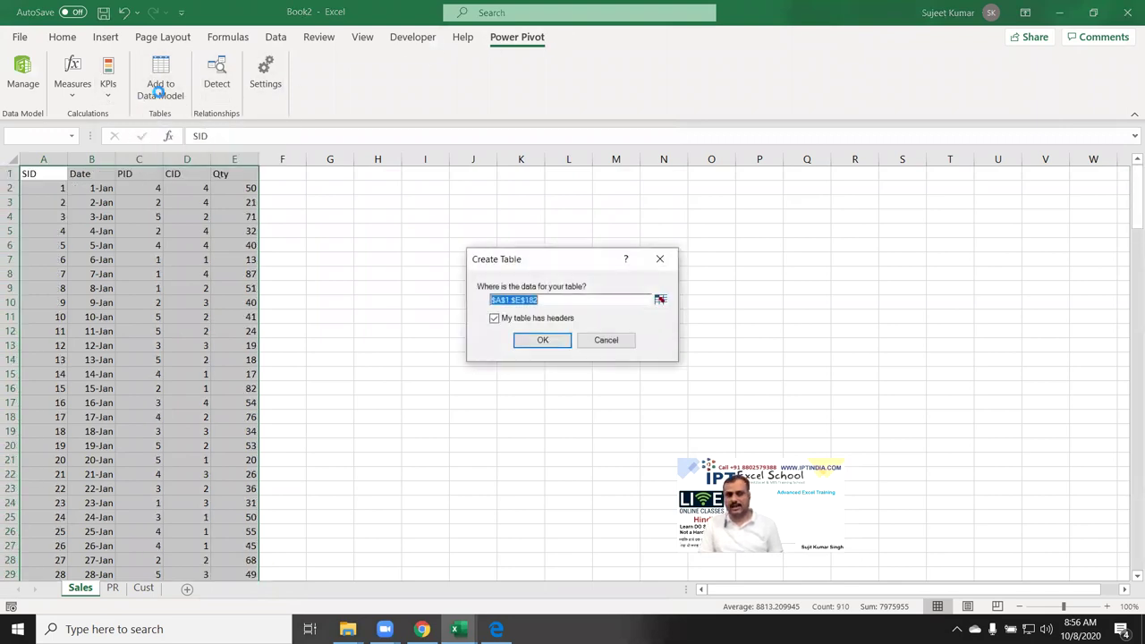
left_click(542, 342)
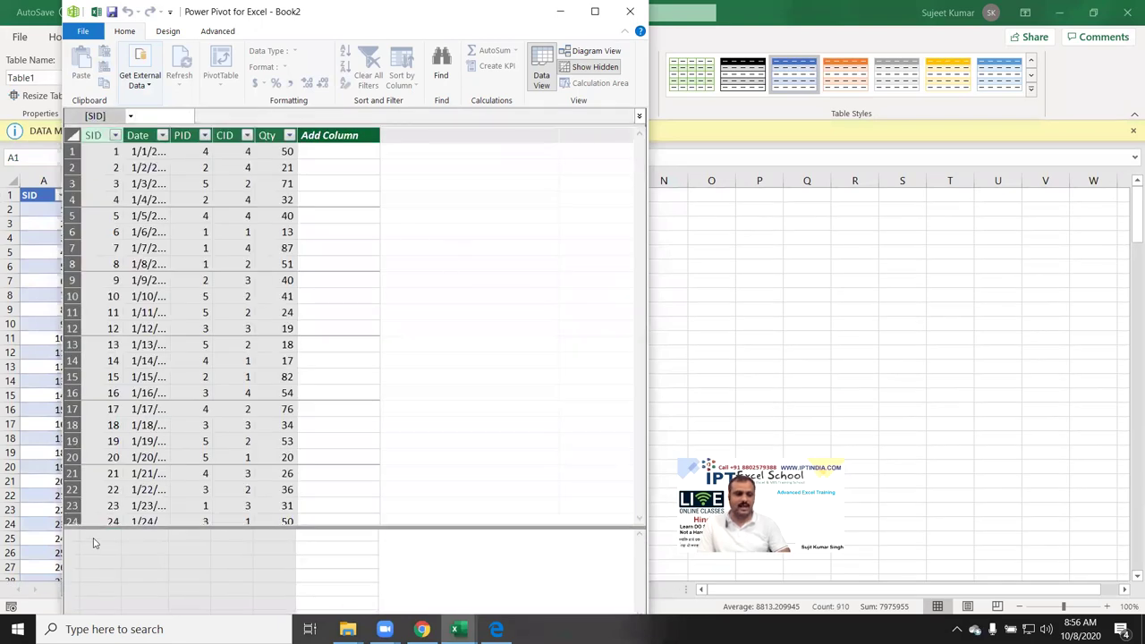
Step: Rename the new Table1 table to Sales and return to the Book2 workbook
double_click(325, 33)
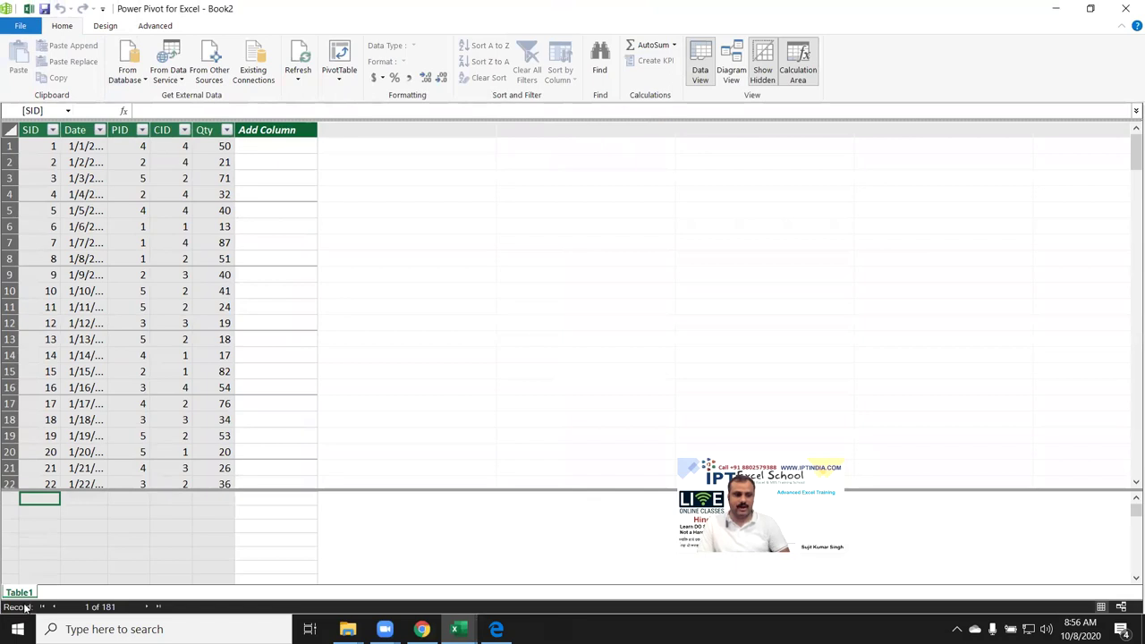
double_click(16, 593)
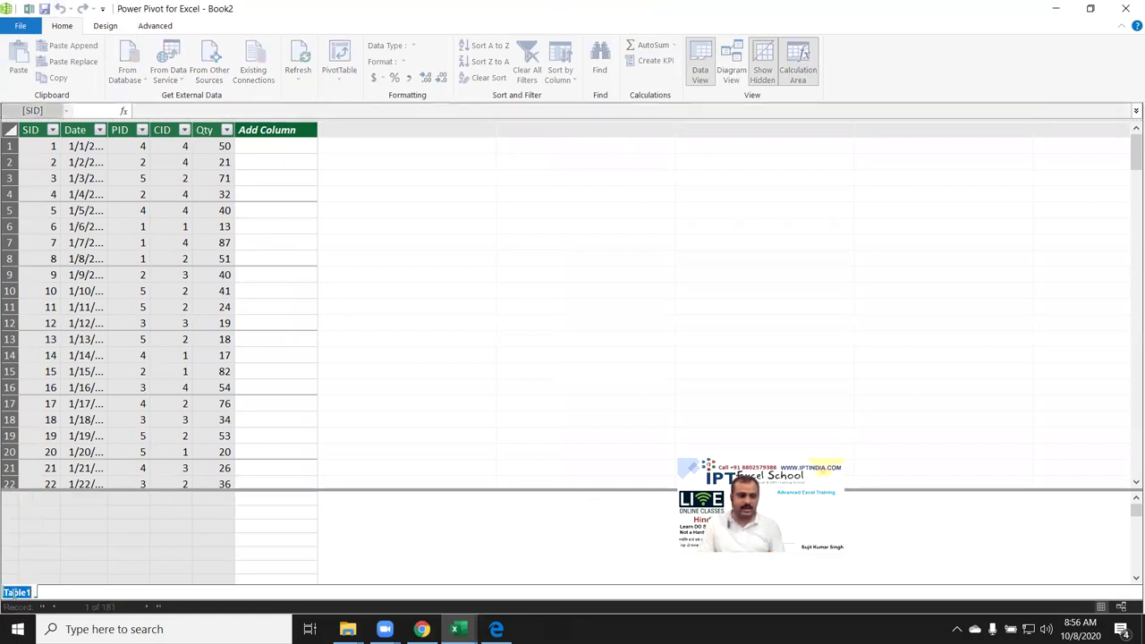
type("Sa")
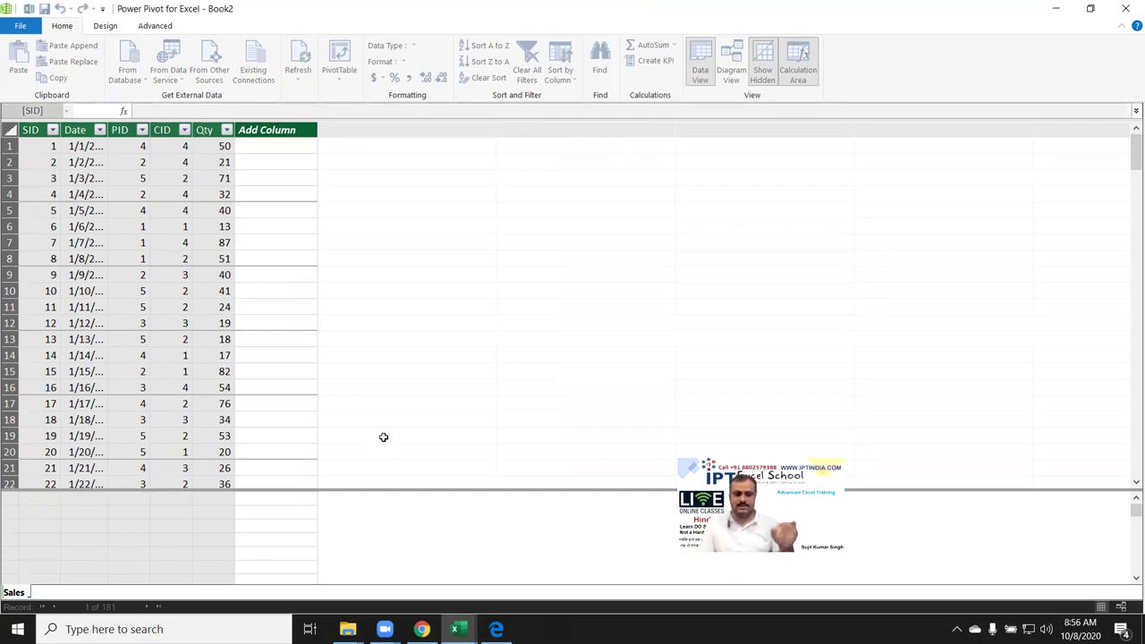
key("Return")
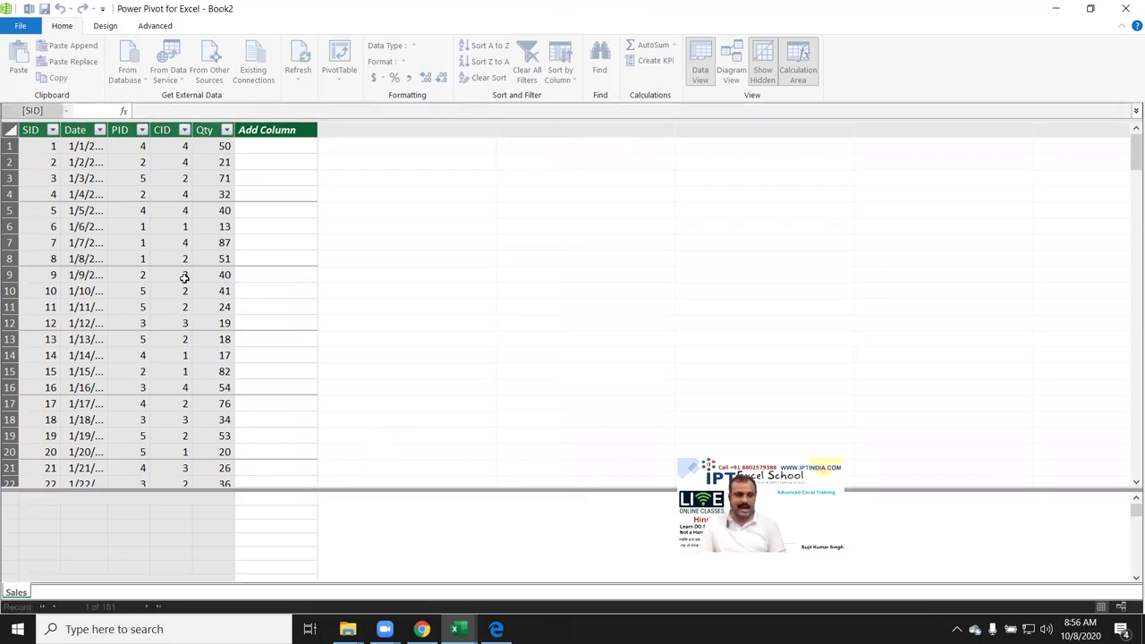
key("super+d")
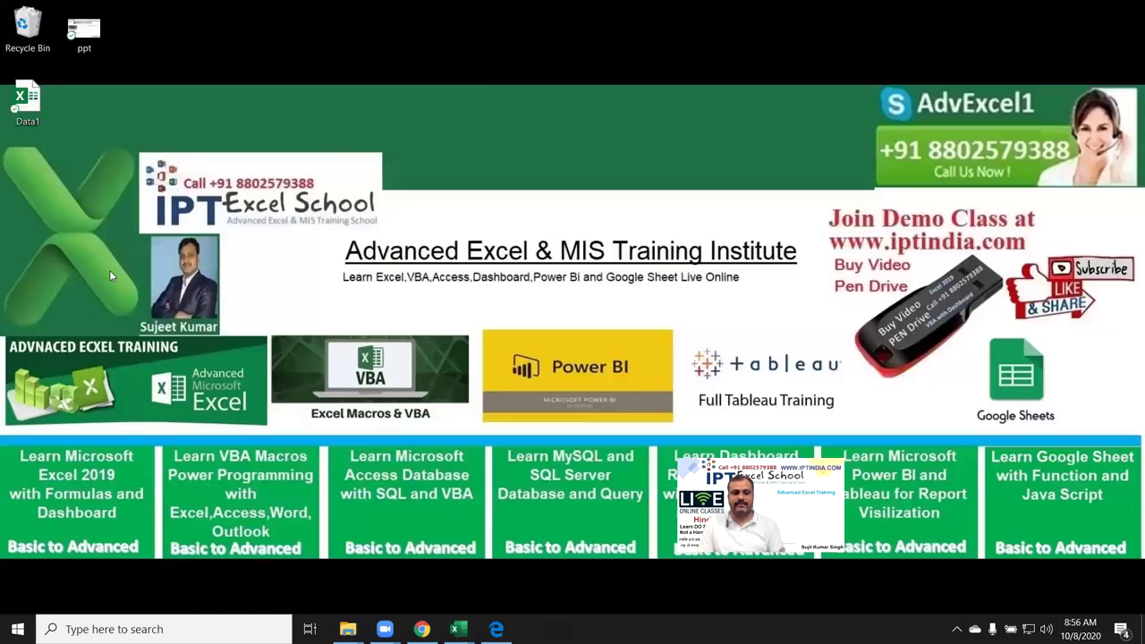
key("super+d")
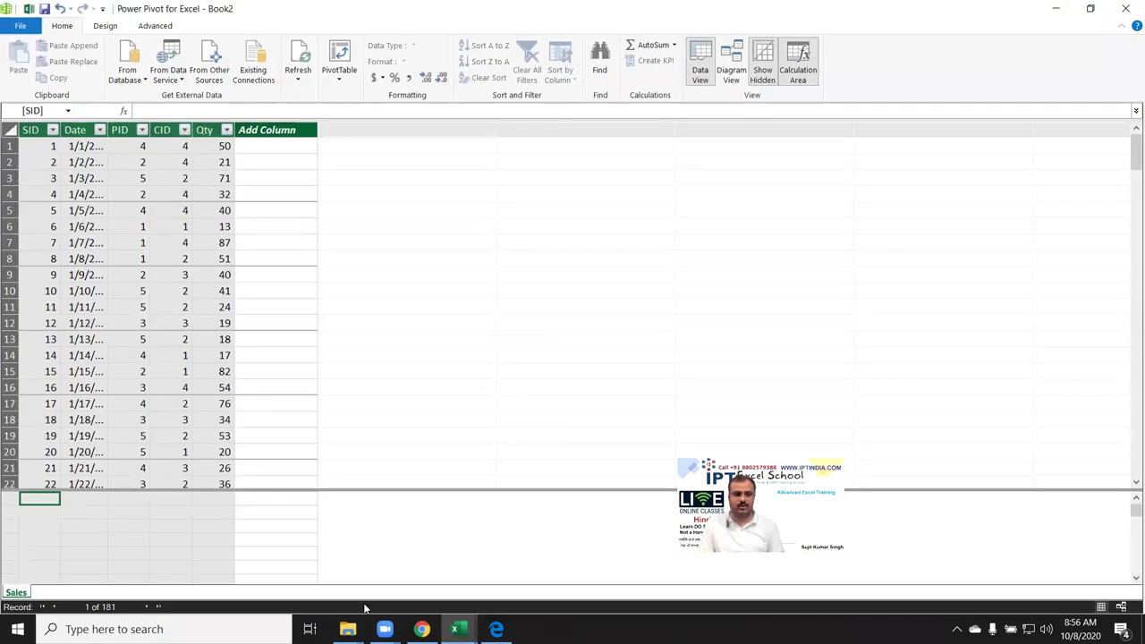
mouse_move(456, 629)
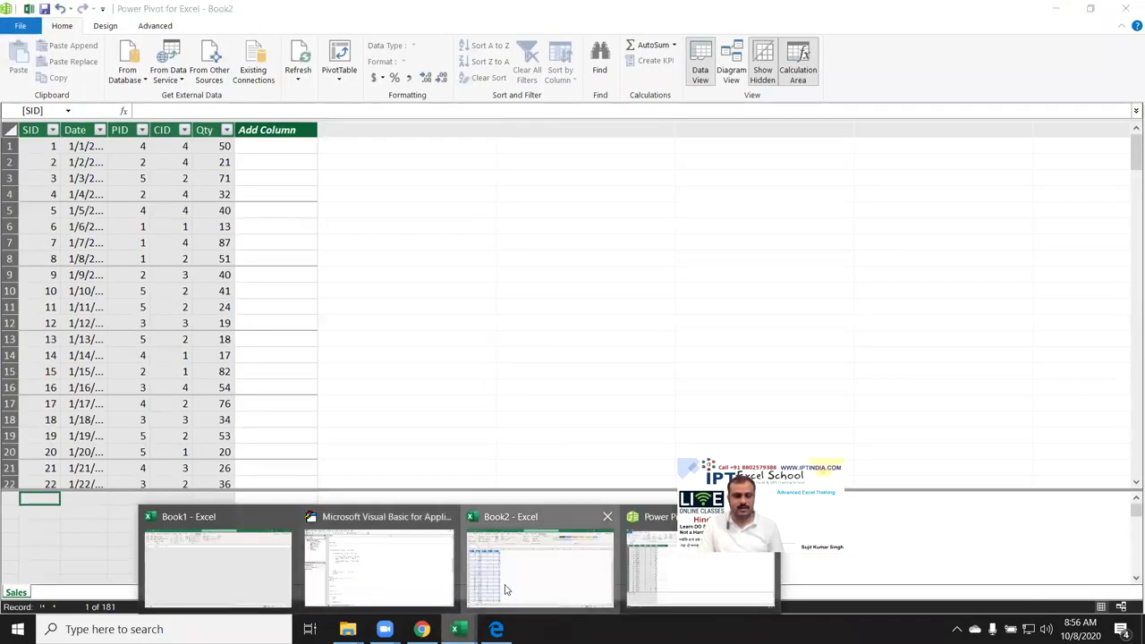
left_click(505, 590)
Step: Add the PR sheet's A1:C6 product data to the data model as a table named Product
left_click(114, 590)
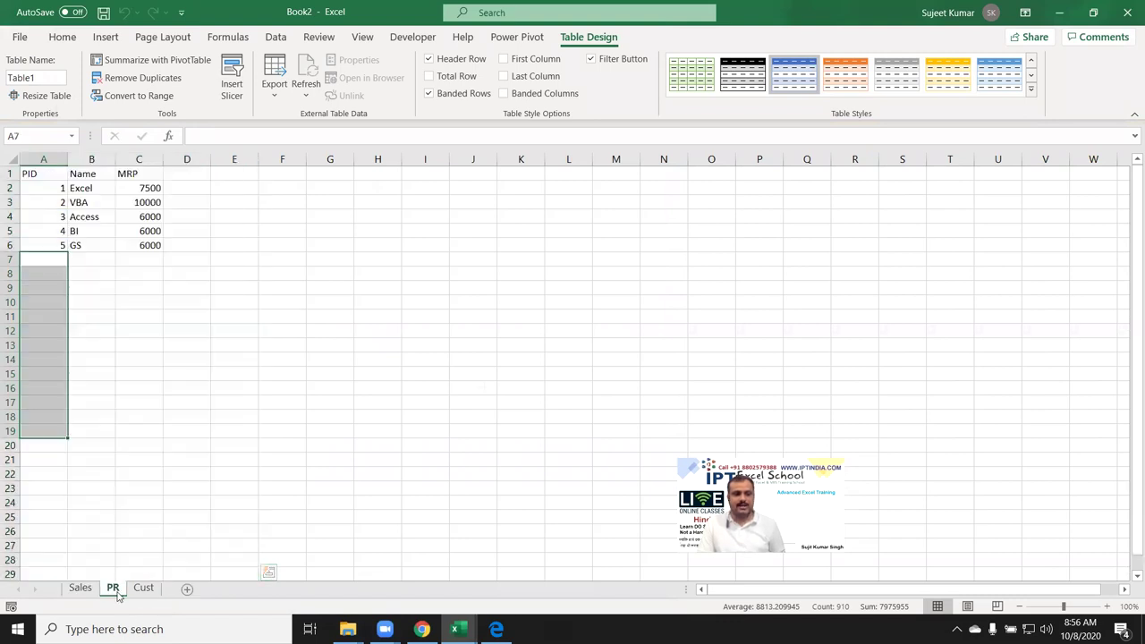
mouse_move(29, 174)
left_mouse_down()
mouse_move(163, 235)
mouse_move(152, 246)
left_mouse_up()
left_click(415, 38)
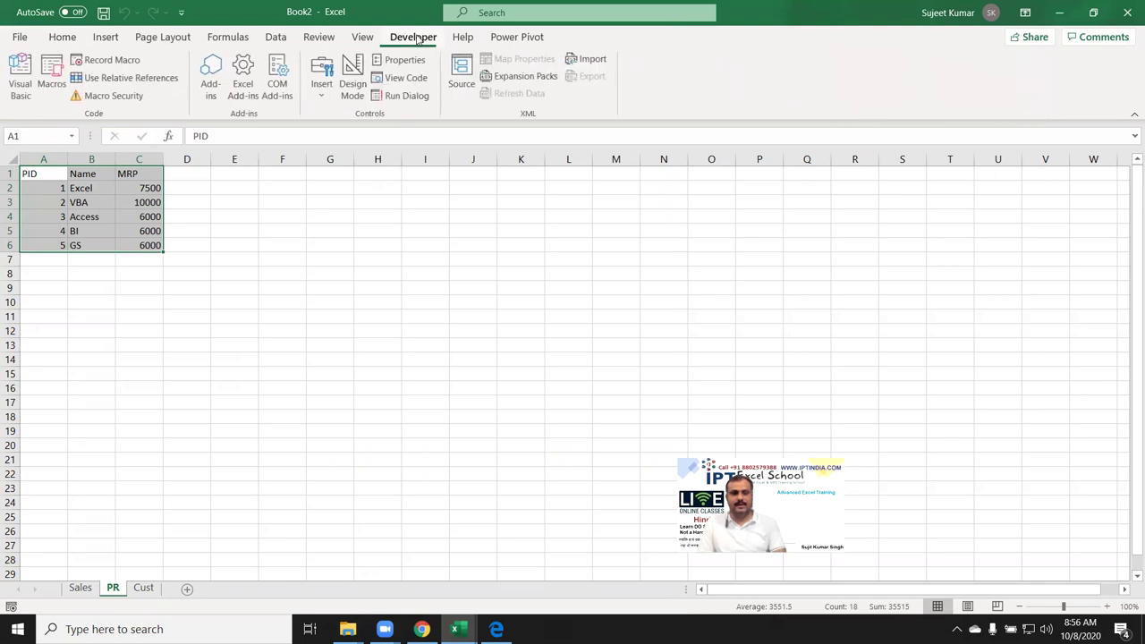
left_click(518, 37)
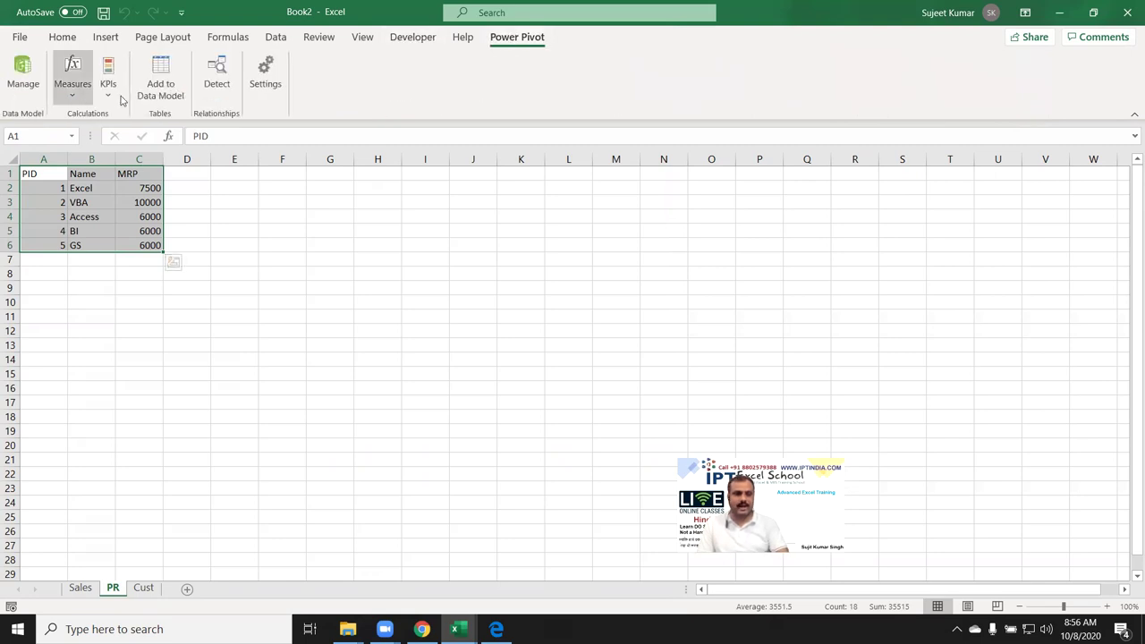
left_click(179, 85)
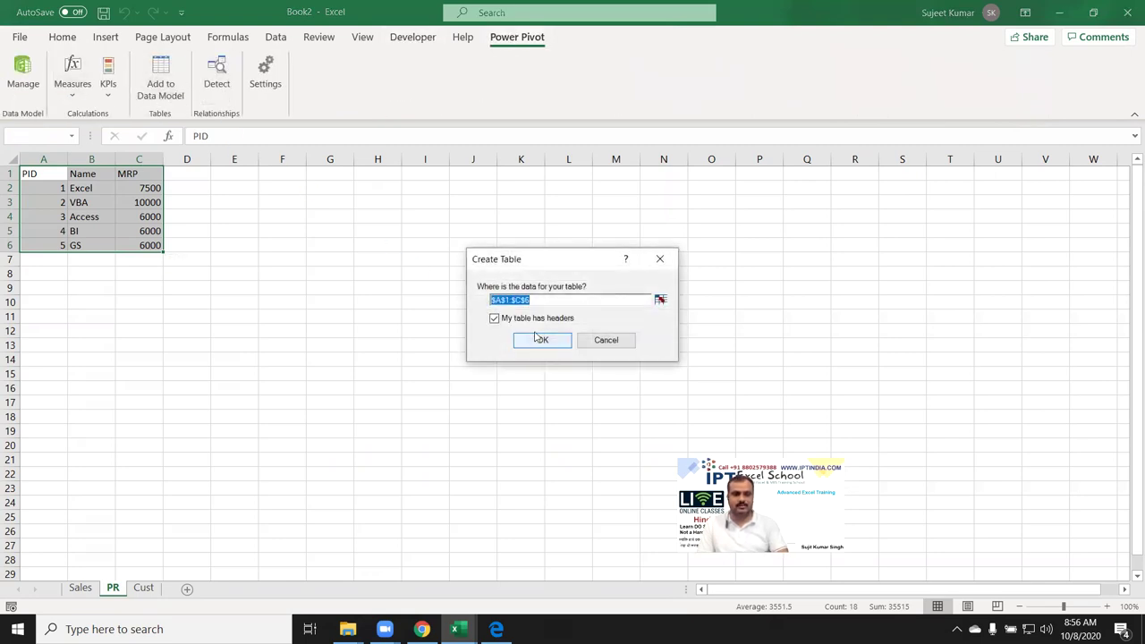
left_click(540, 339)
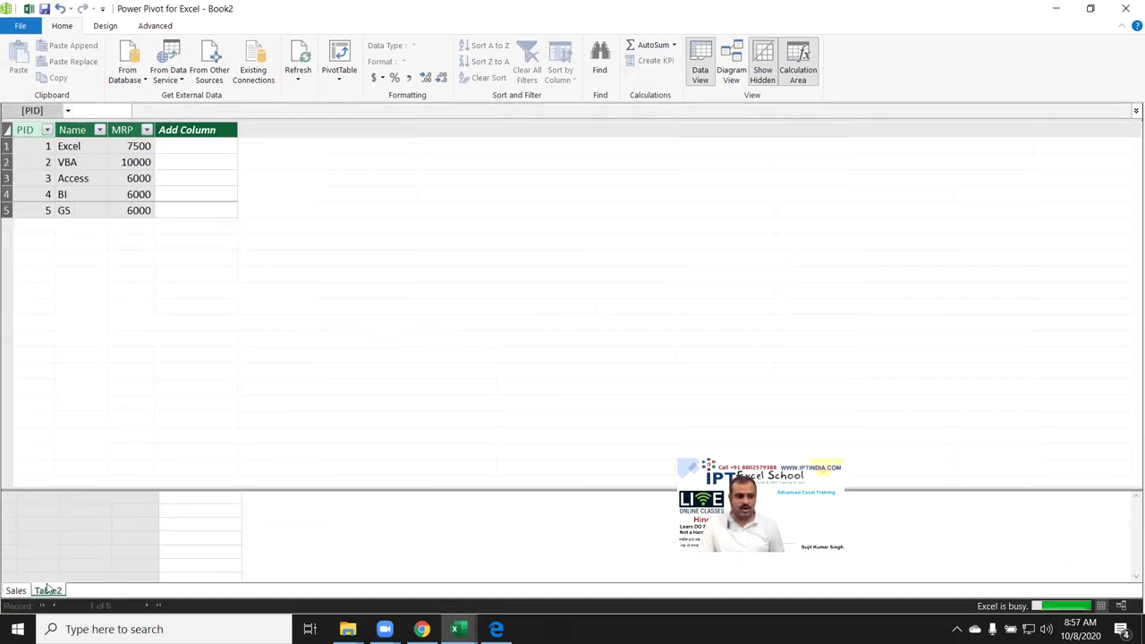
double_click(48, 592)
type("Prod")
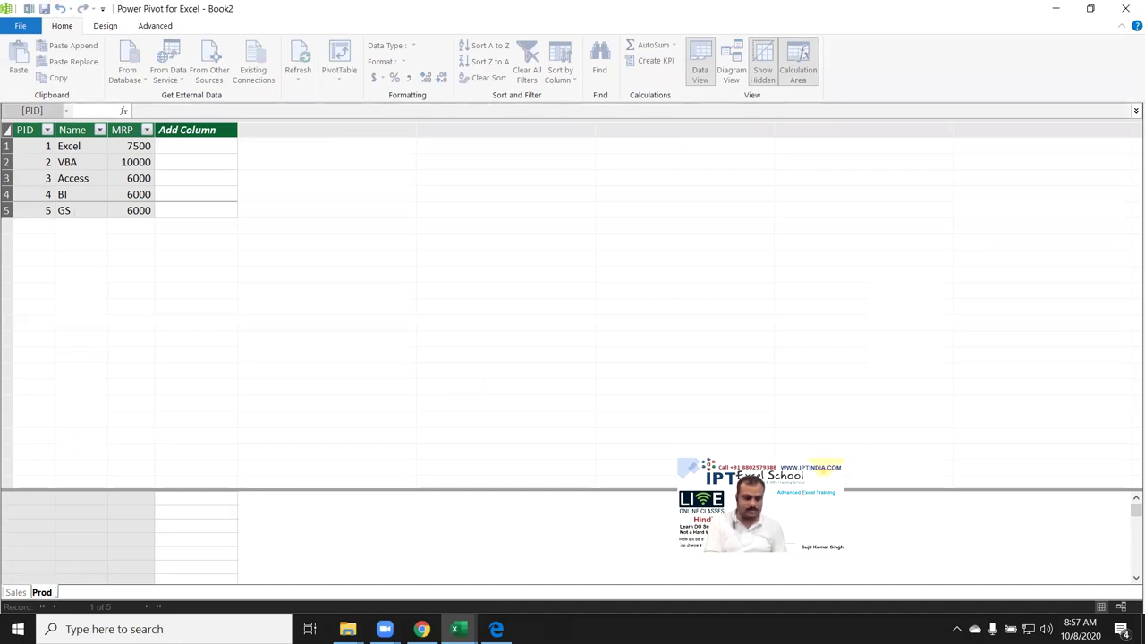
type("uct")
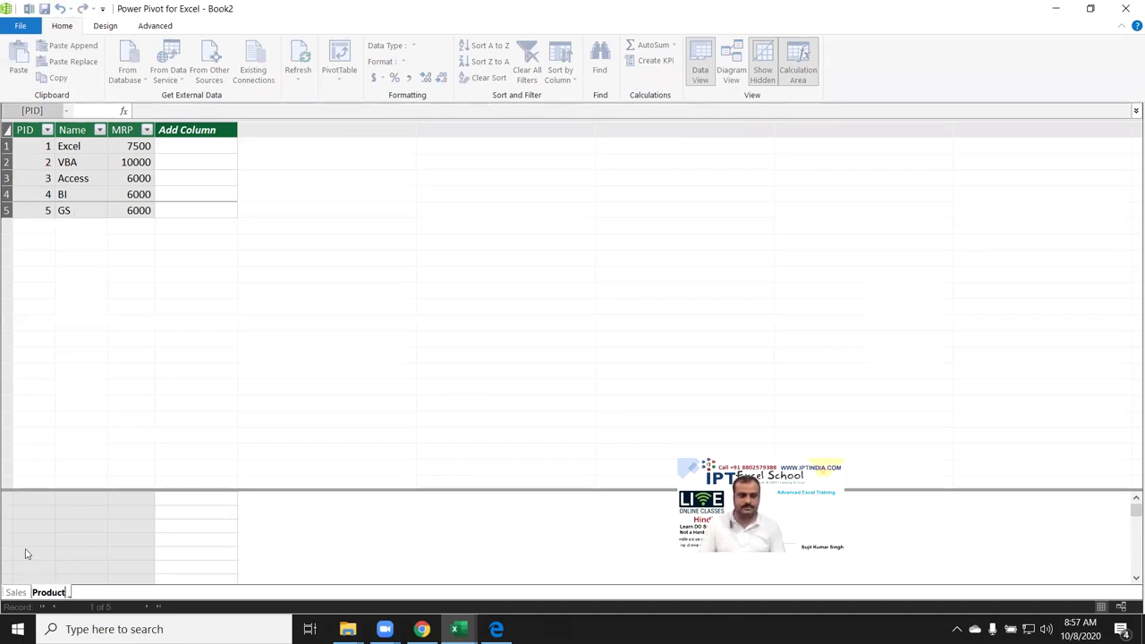
key("Return")
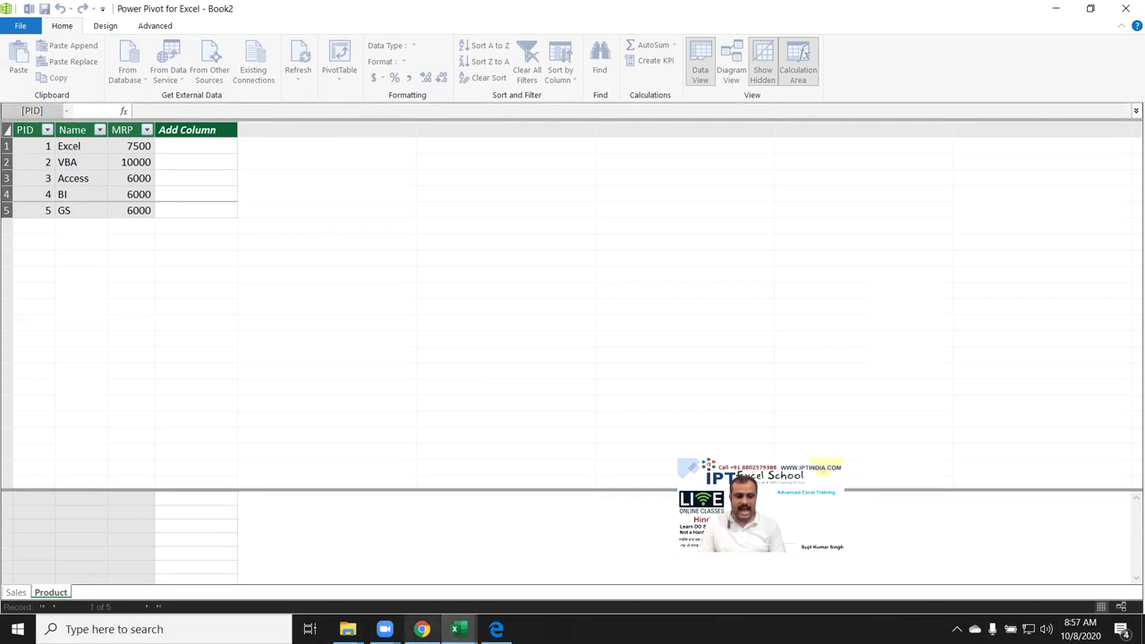
Step: Back in Book2, go to the Cust sheet and start adding its data to the model
left_click(458, 629)
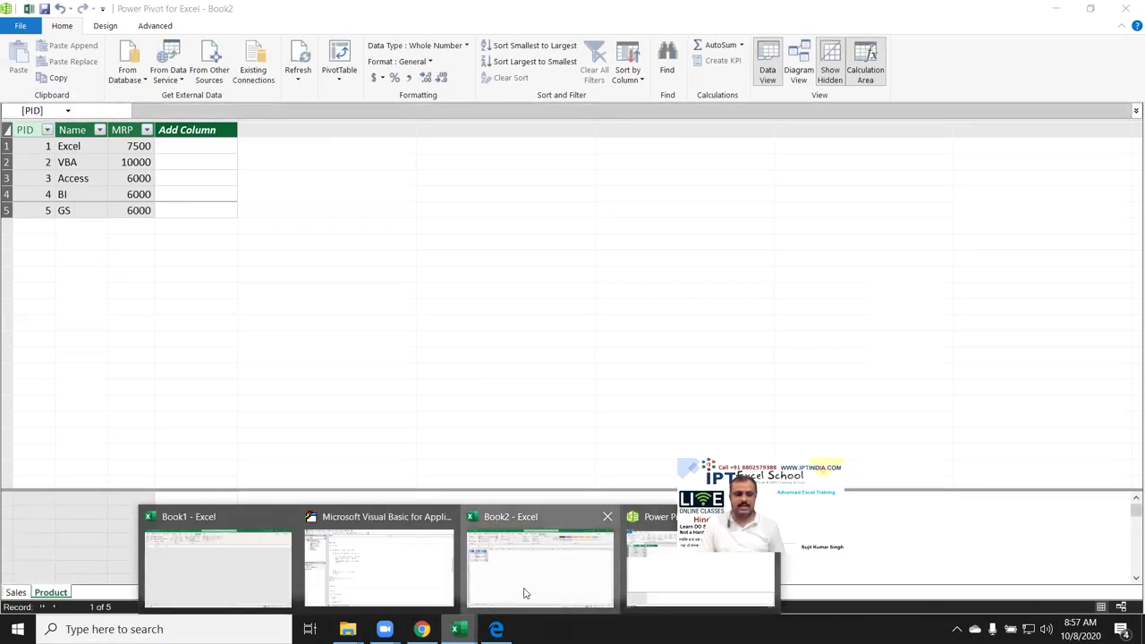
left_click(525, 593)
left_click(143, 588)
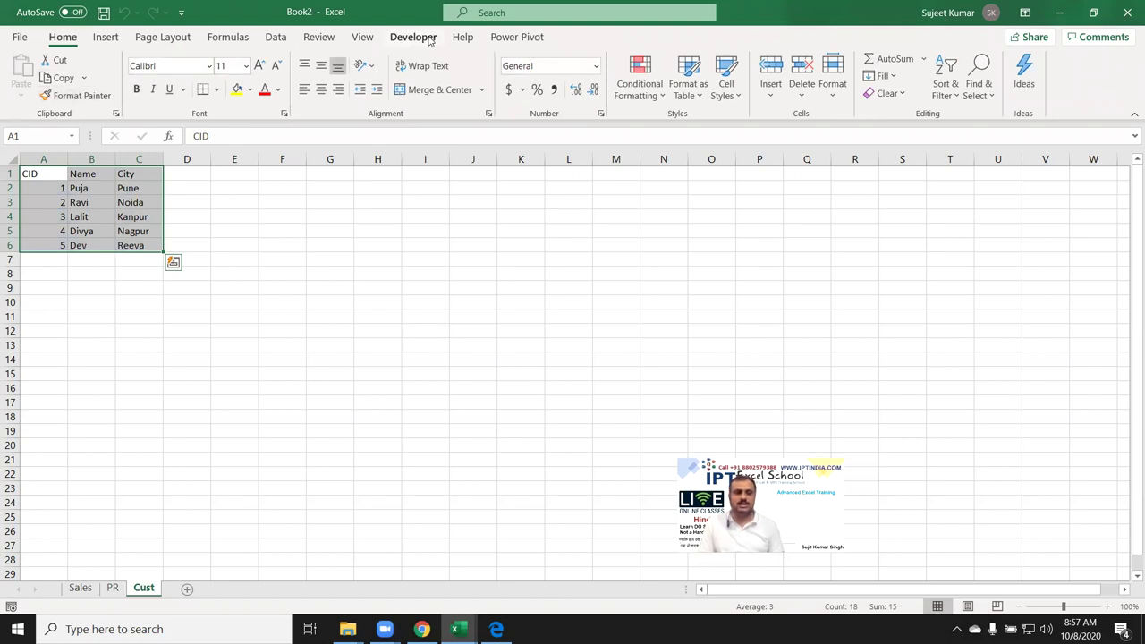
left_click(501, 40)
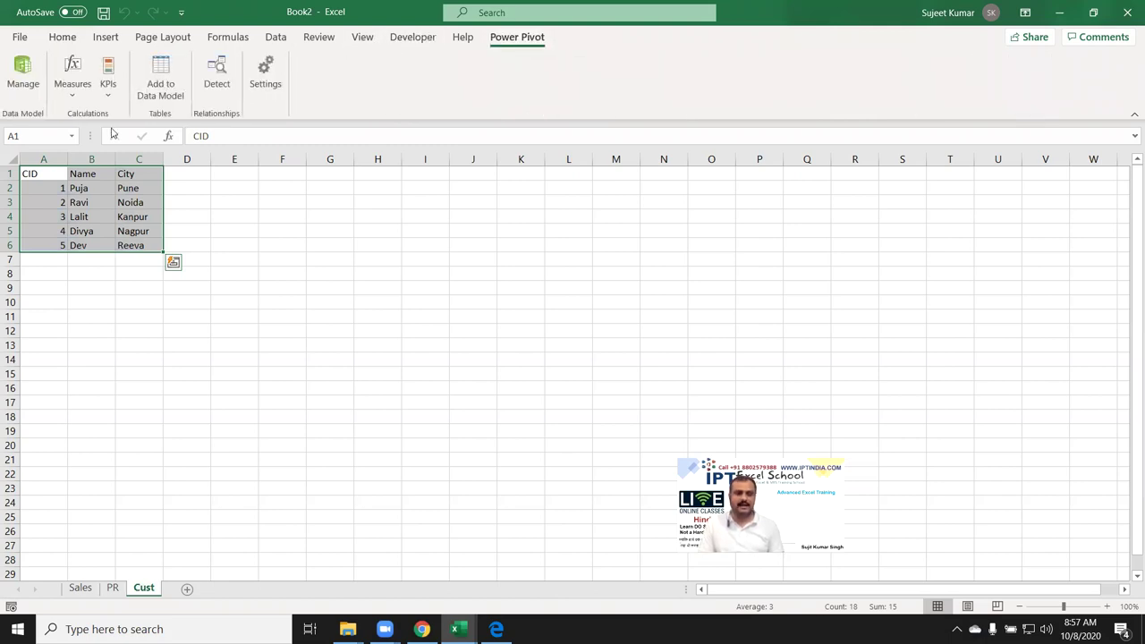
left_click(159, 89)
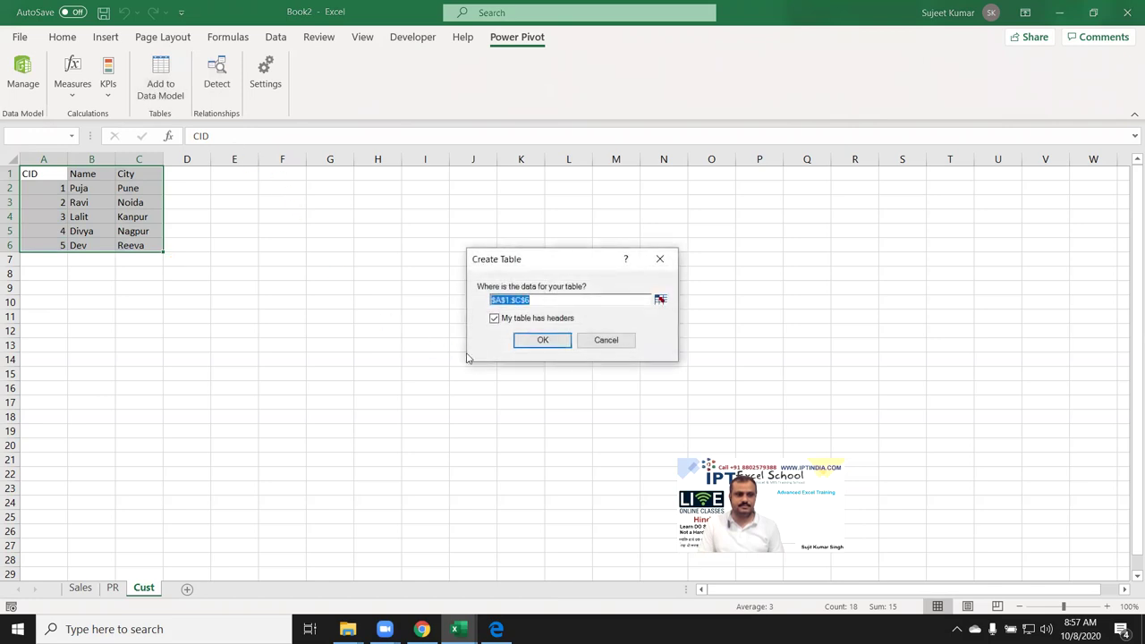
Step: Create the customer table from $A$1:$C$6 with headers and name it Custmer
left_click(547, 341)
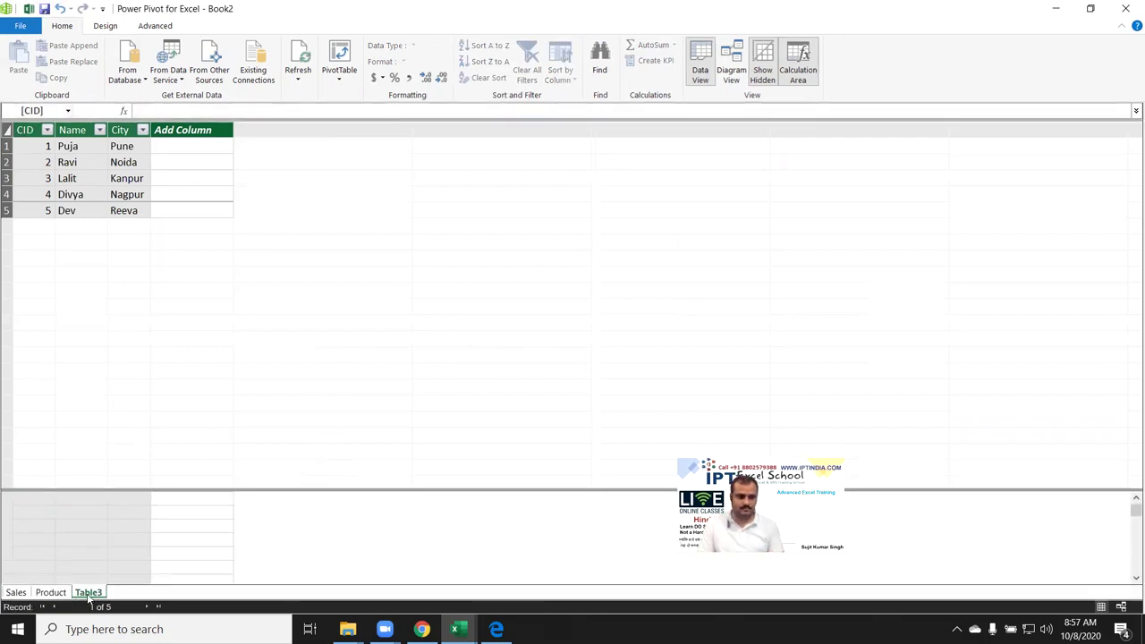
double_click(88, 594)
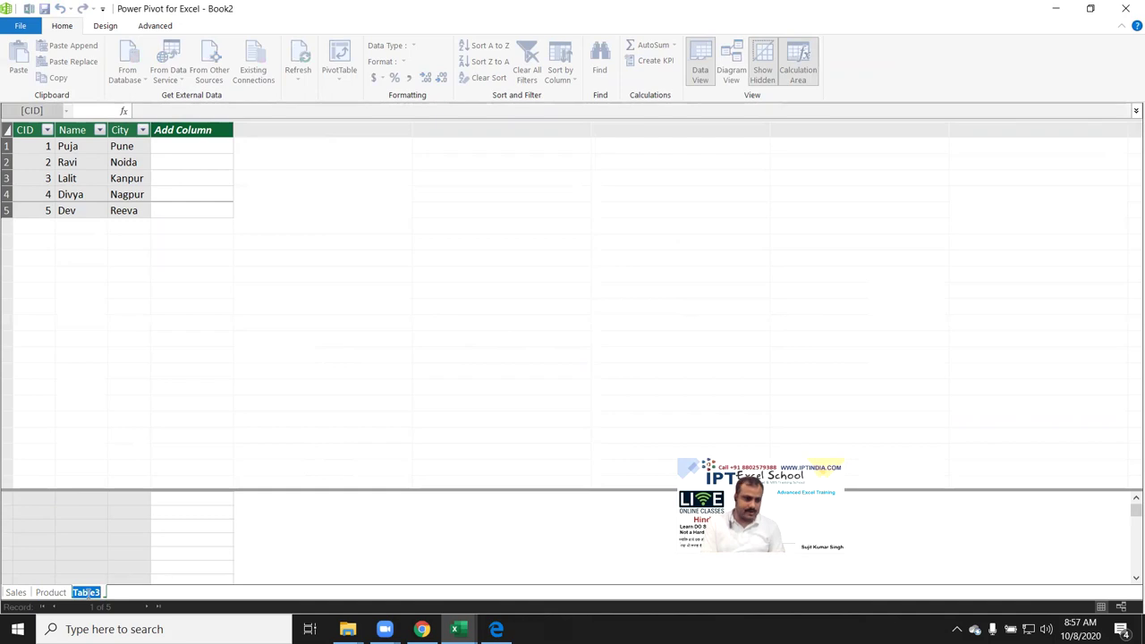
type("Customer")
key("Return")
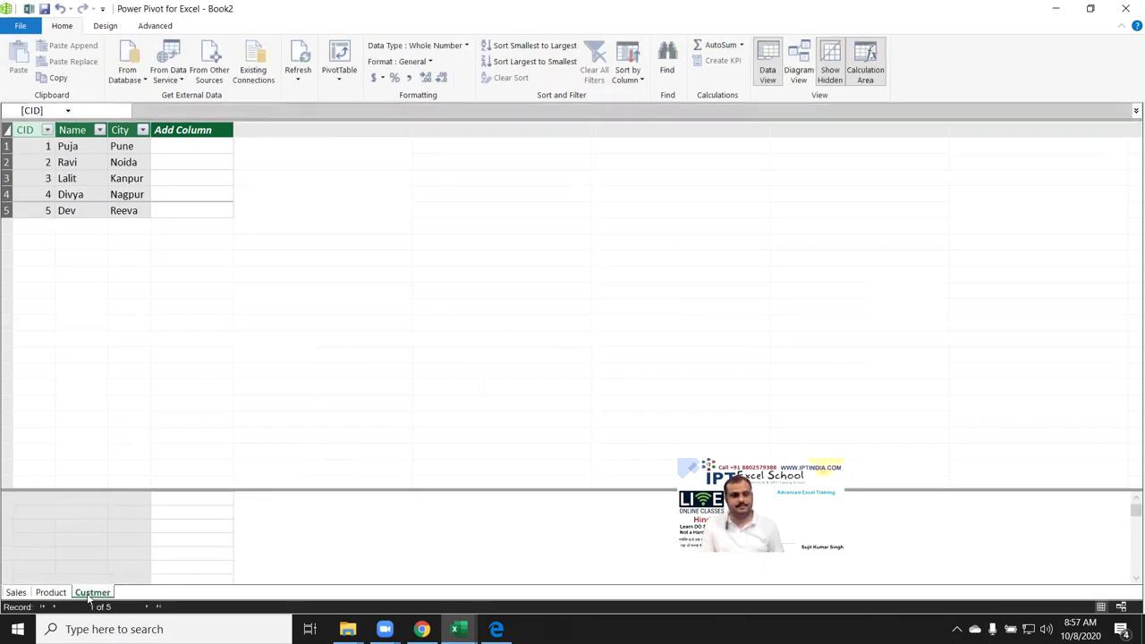
Step: Browse the Sales, Product and Custmer tables, pointing out a CID value in Sales
left_click(16, 593)
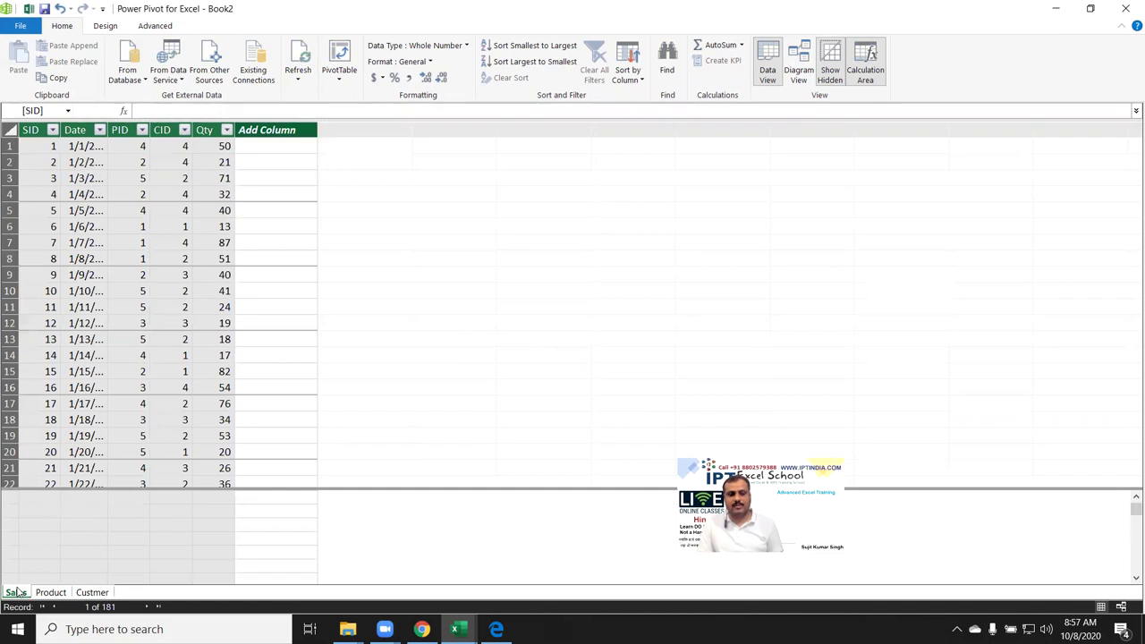
left_click(45, 593)
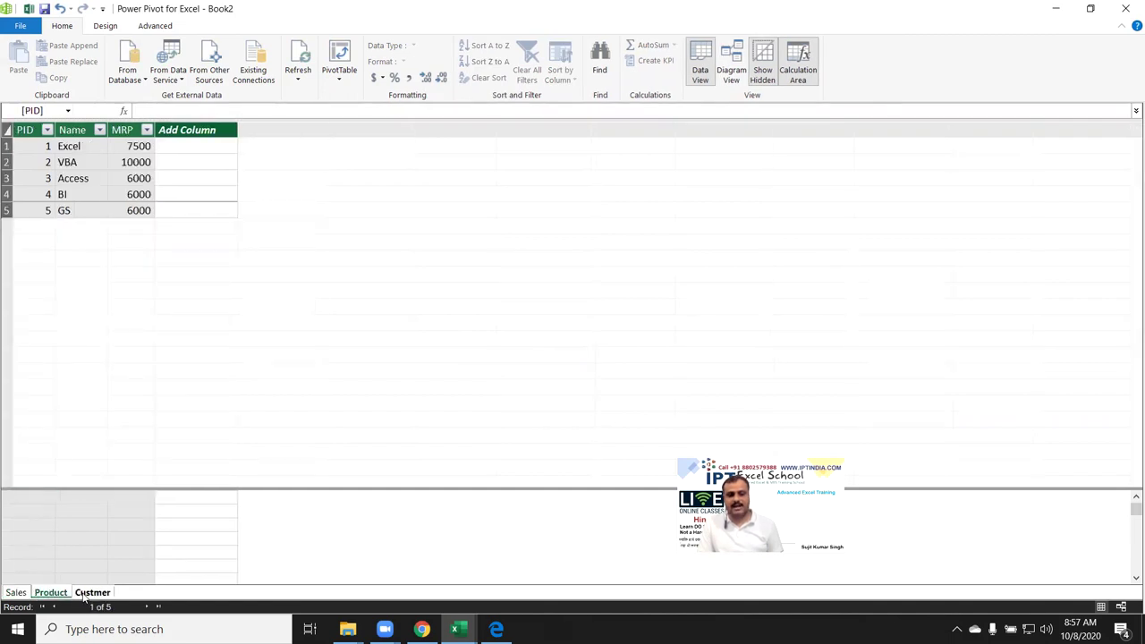
left_click(86, 594)
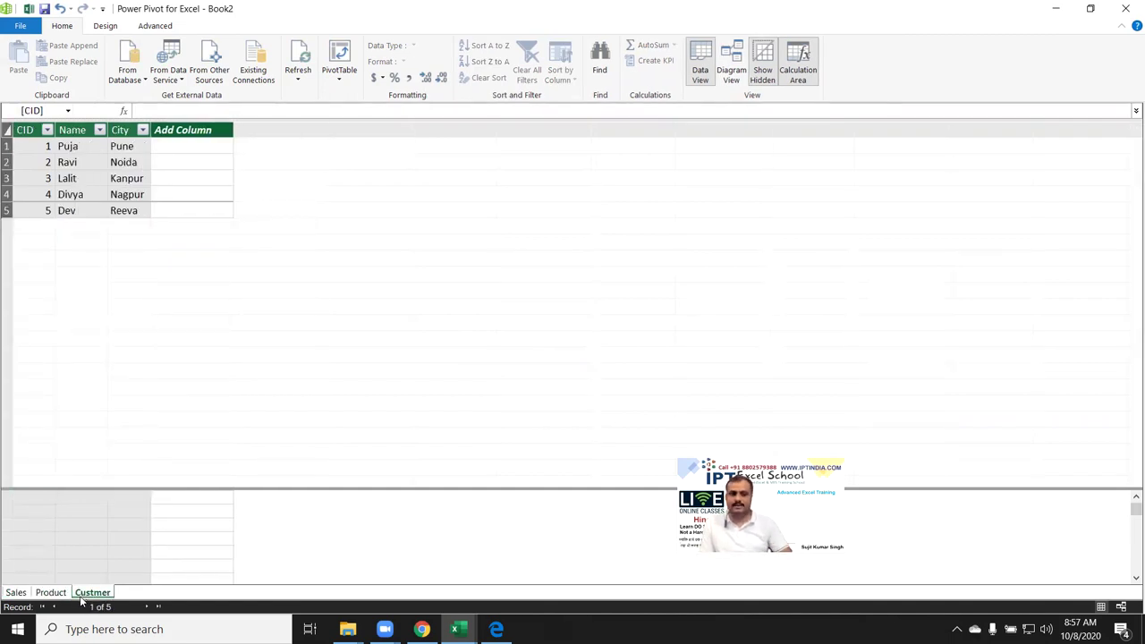
left_click(50, 593)
left_click(16, 593)
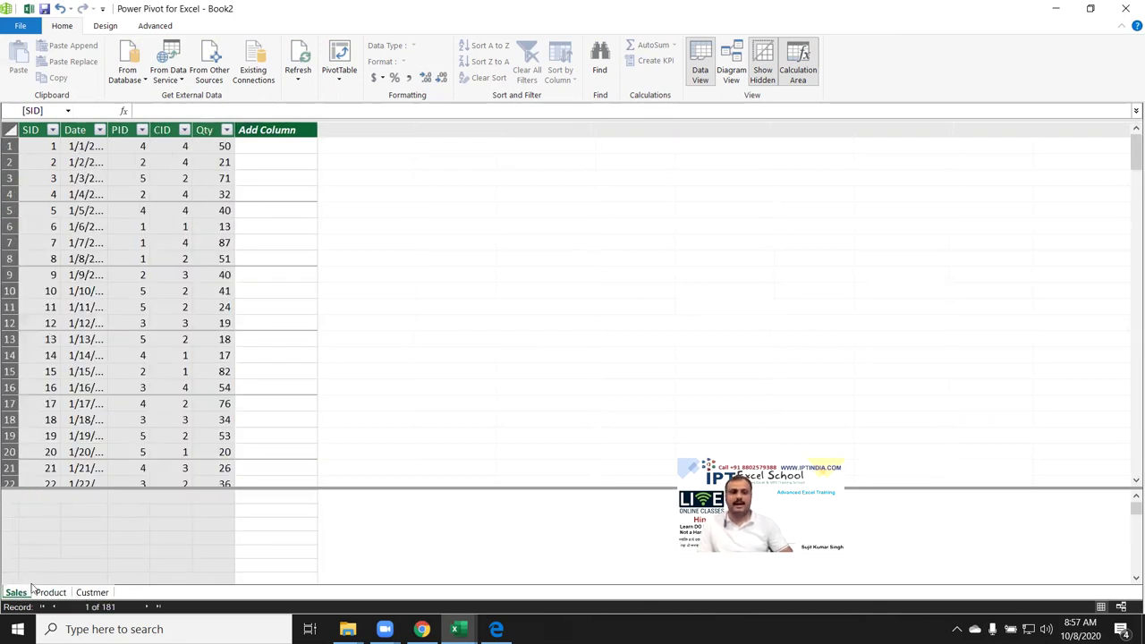
left_click(154, 322)
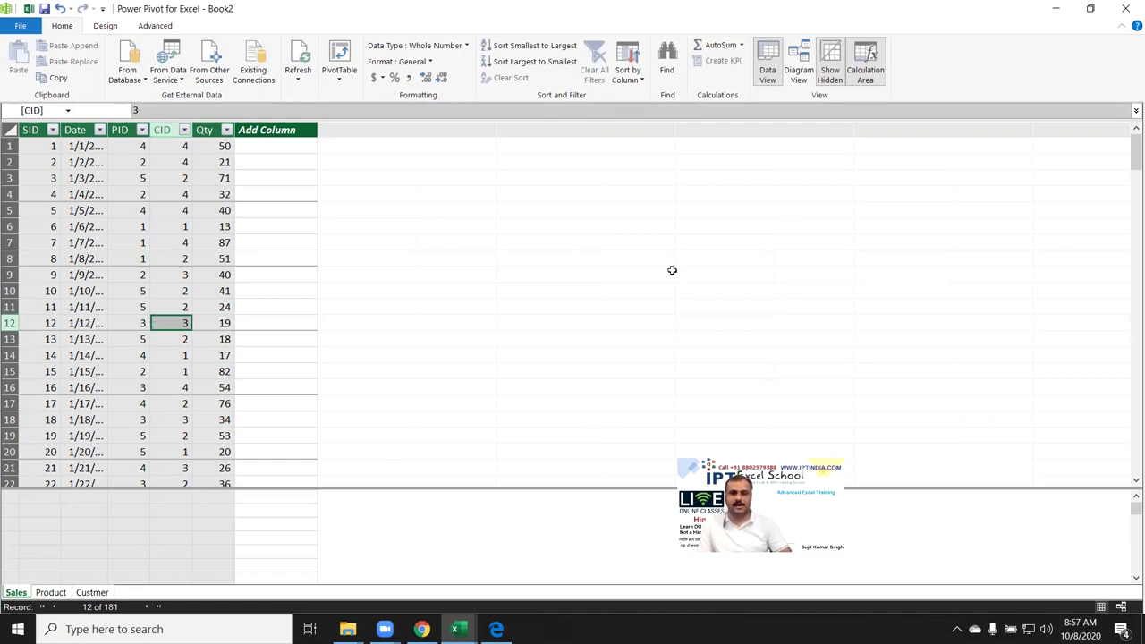
Step: Switch to Diagram View and arrange the Product, Custmer and Sales tables
left_click(808, 74)
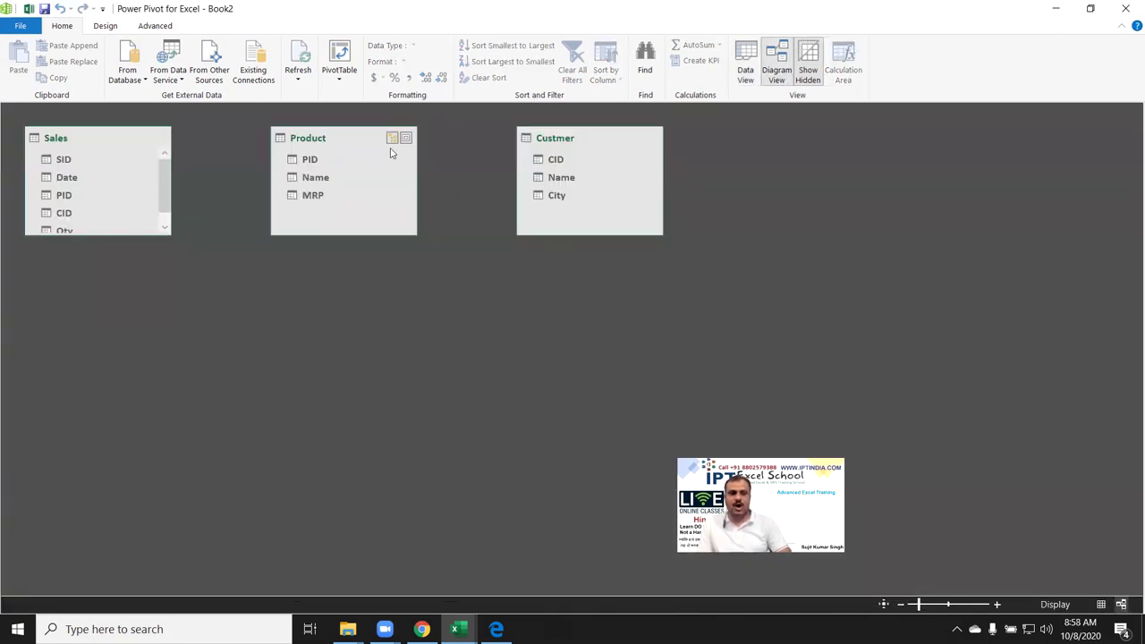
mouse_move(322, 138)
left_mouse_down()
mouse_move(315, 236)
mouse_move(328, 286)
left_mouse_up()
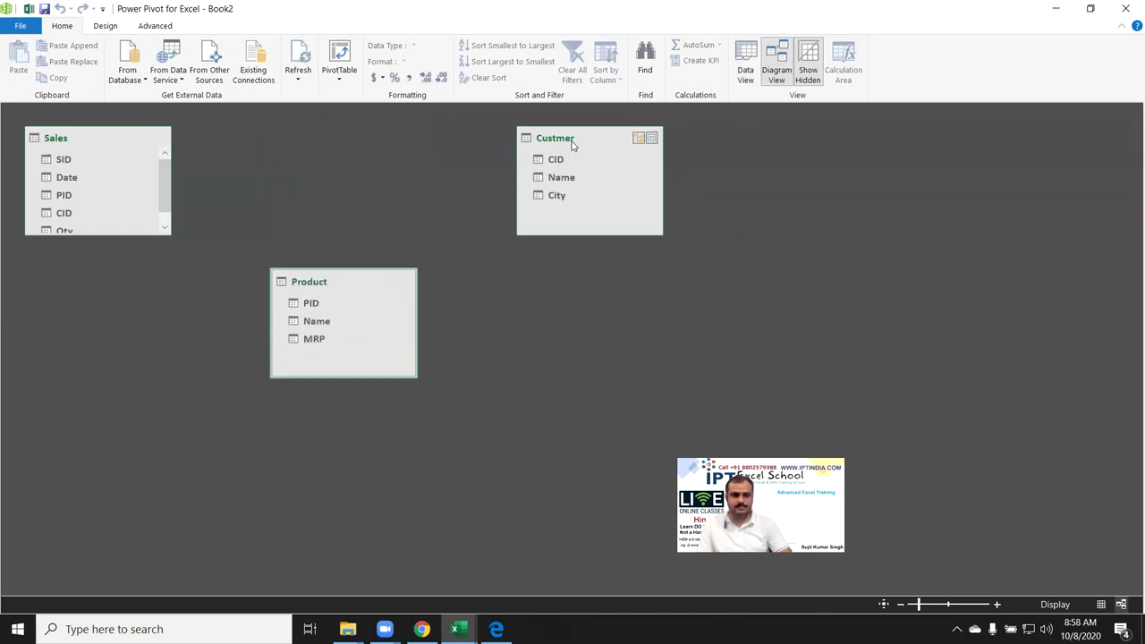
left_click_drag(573, 139, 531, 140)
left_click_drag(97, 138, 138, 139)
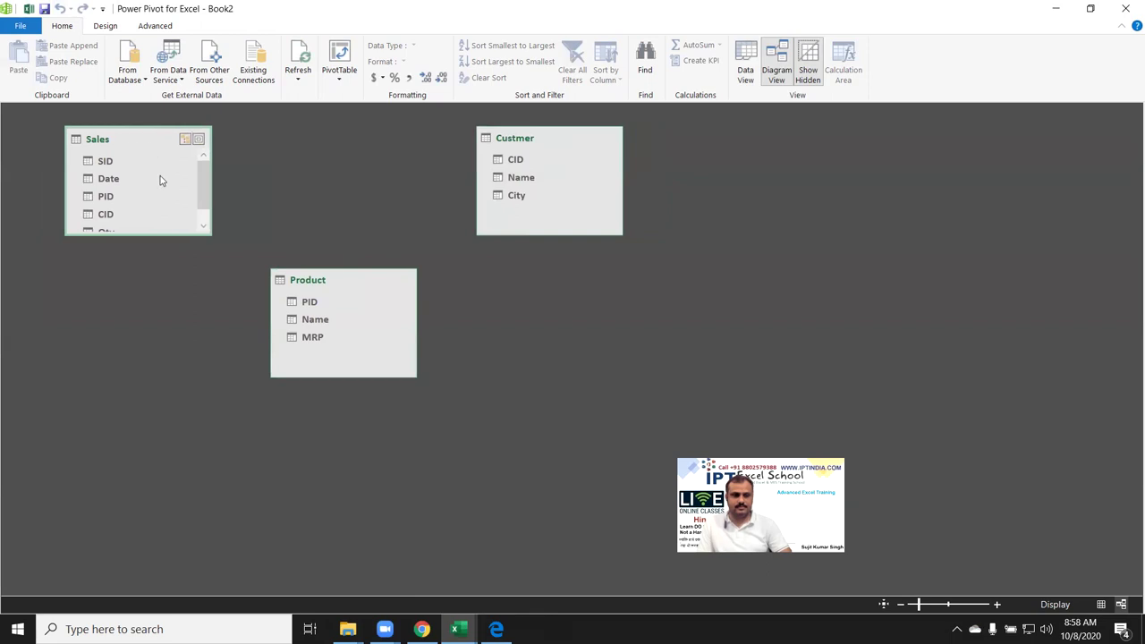
Step: Relate Sales PID to Product PID and Sales CID to Custmer CID, then return to Data View
left_click(111, 197)
left_click_drag(130, 206, 313, 306)
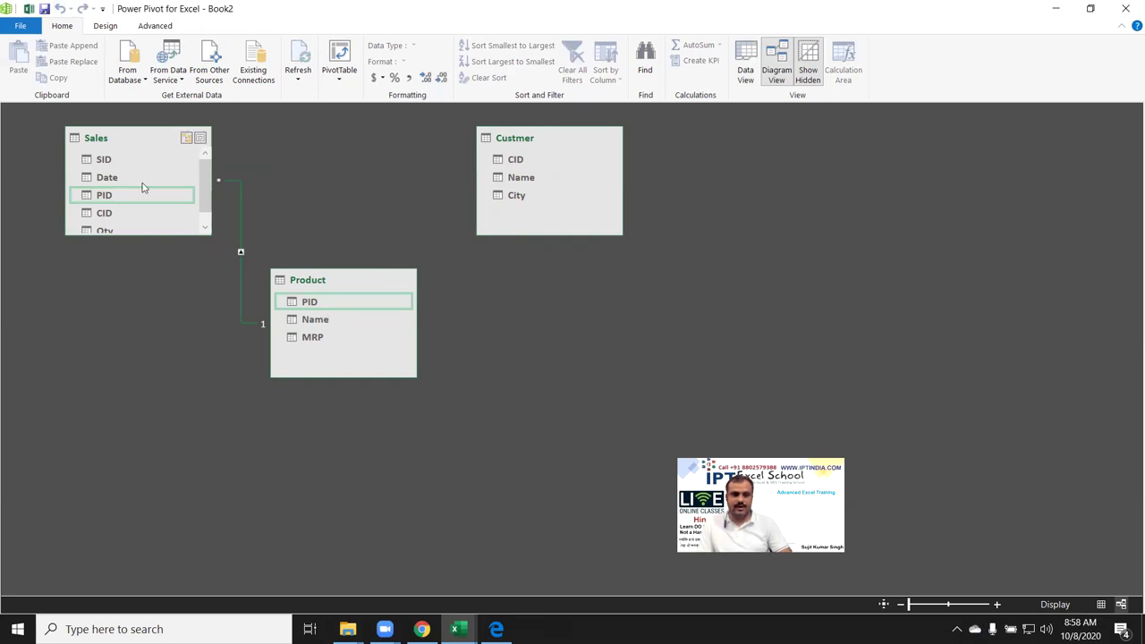
scroll(143, 189, "down", 1)
mouse_move(115, 205)
left_mouse_down()
mouse_move(119, 191)
mouse_move(516, 164)
left_mouse_up()
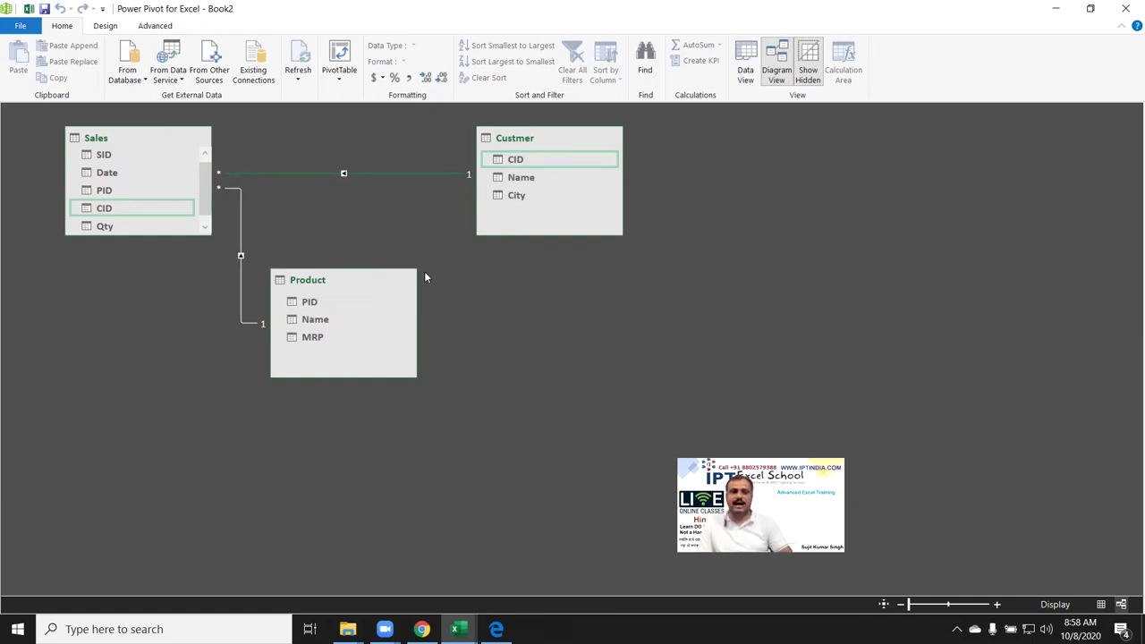
left_click_drag(336, 284, 98, 403)
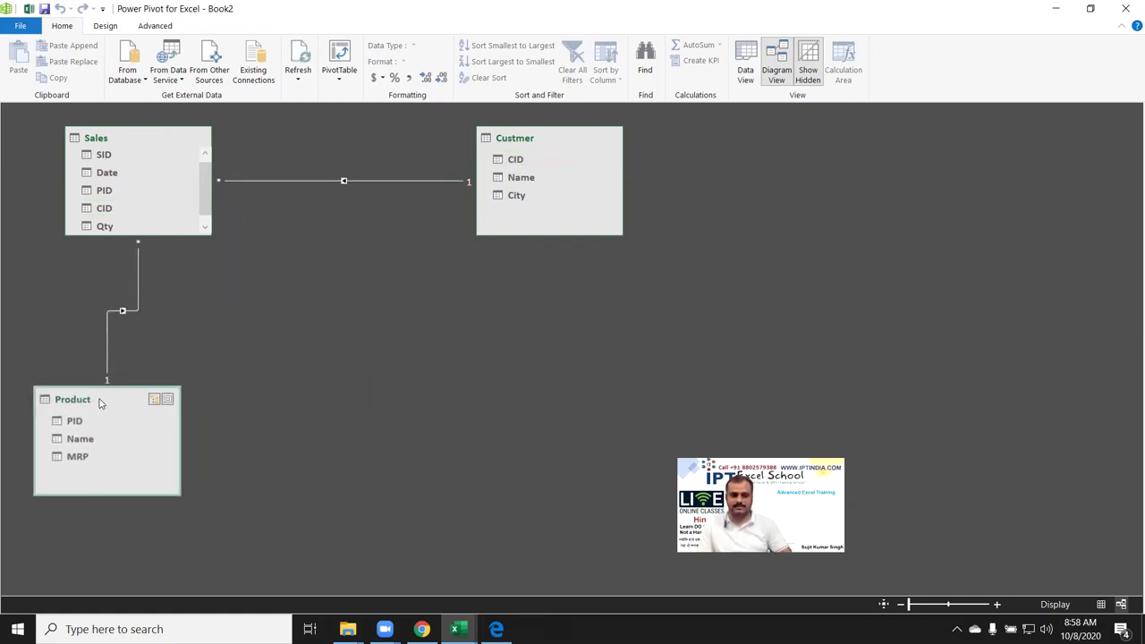
left_click_drag(532, 144, 300, 363)
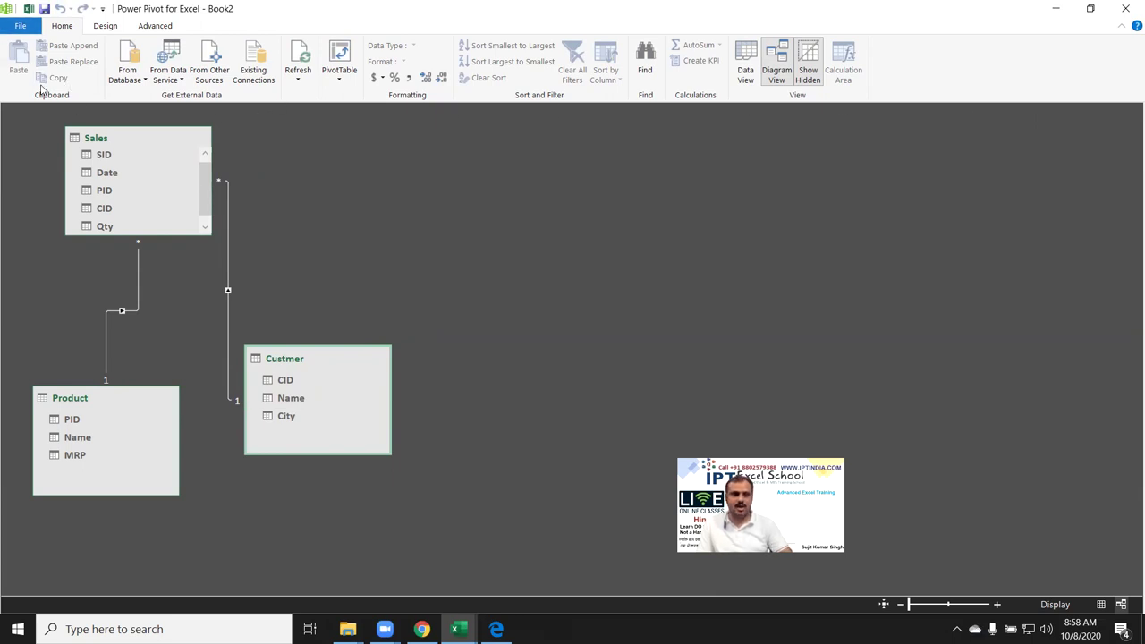
left_click(746, 71)
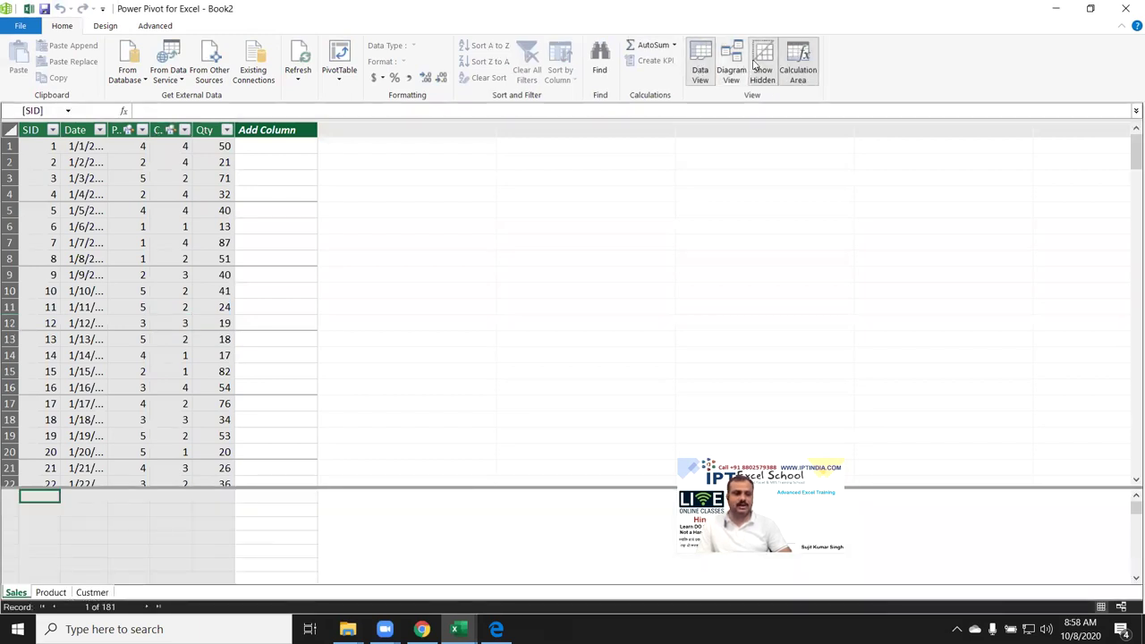
Step: Glance at the Product table, then name the new Sales column MRP
left_click(61, 592)
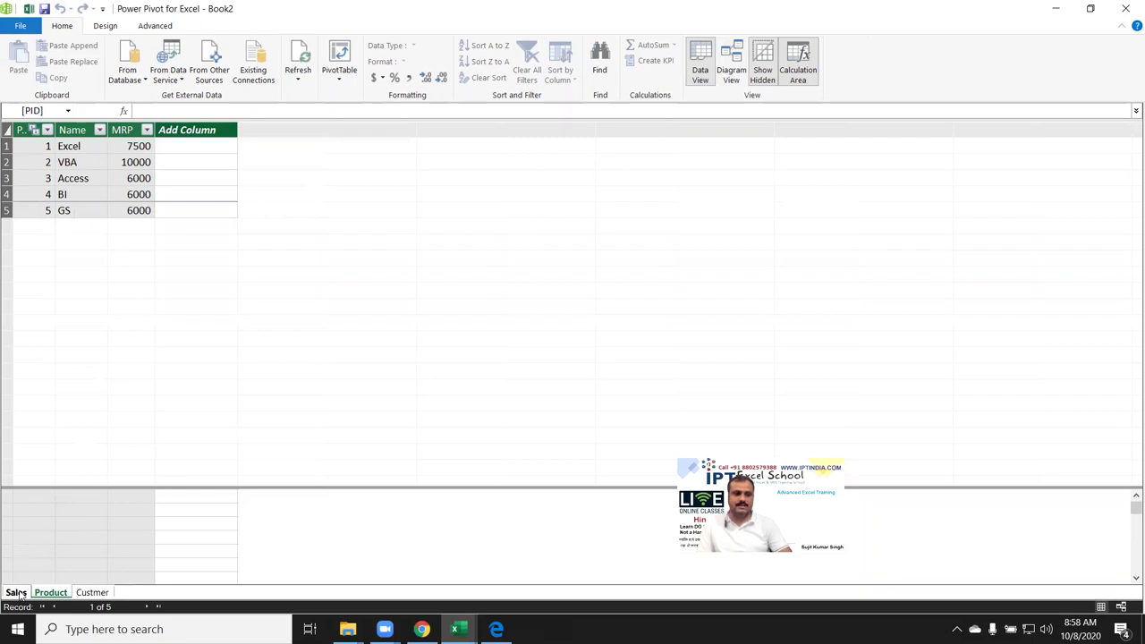
left_click(16, 593)
left_click(261, 131)
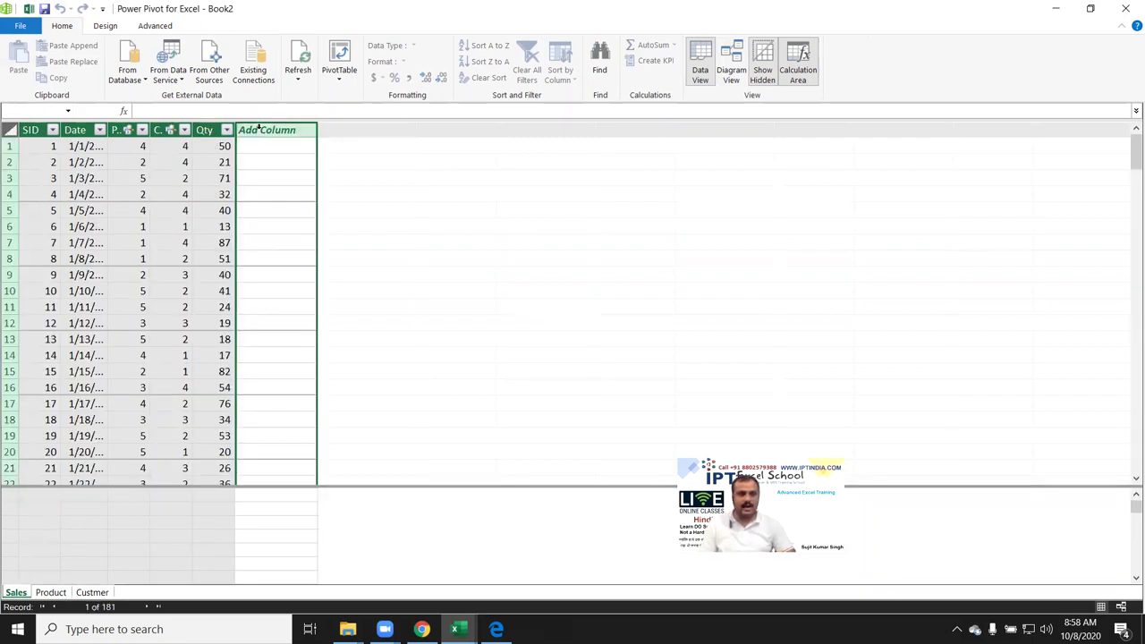
double_click(257, 130)
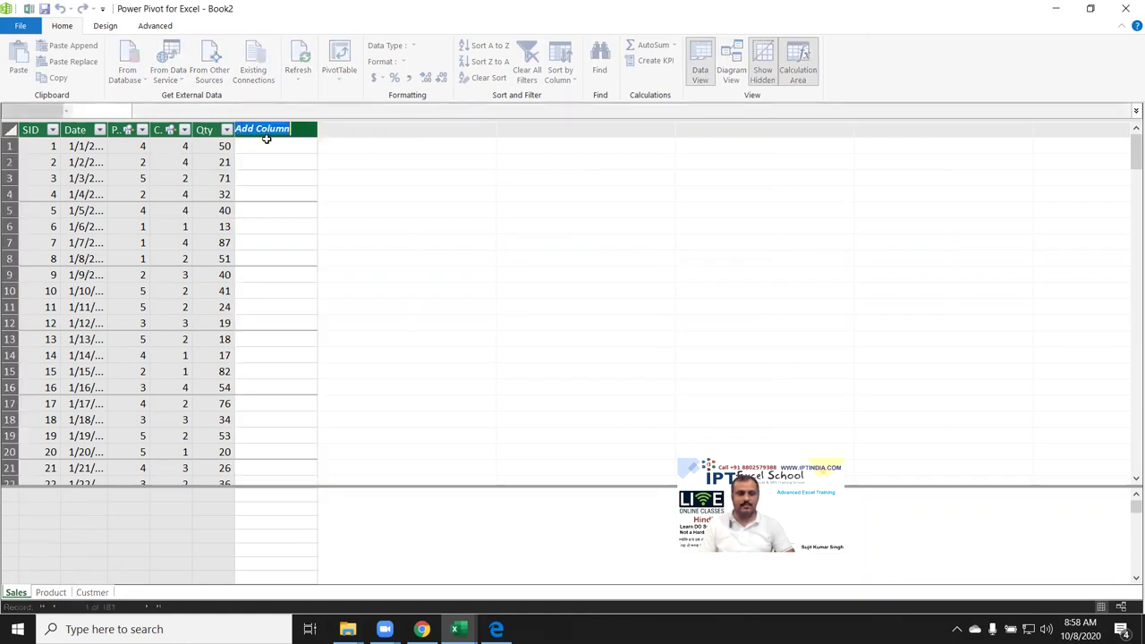
type("MRP")
key("Return")
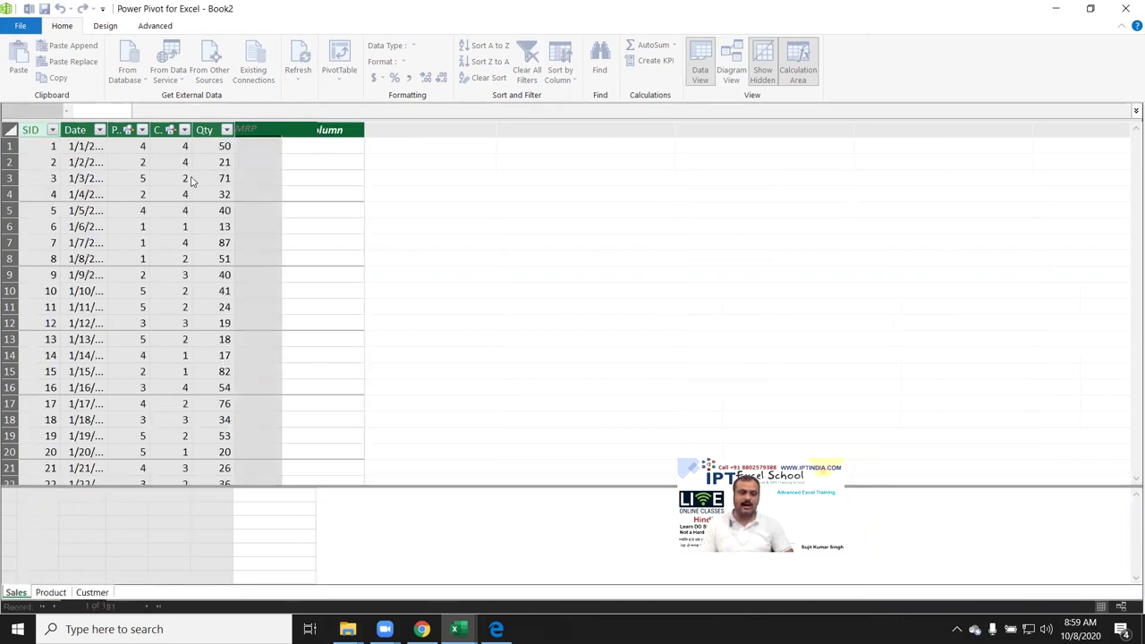
Step: Fill the MRP column with =RELATED('Product'[MRP])
left_click(268, 158)
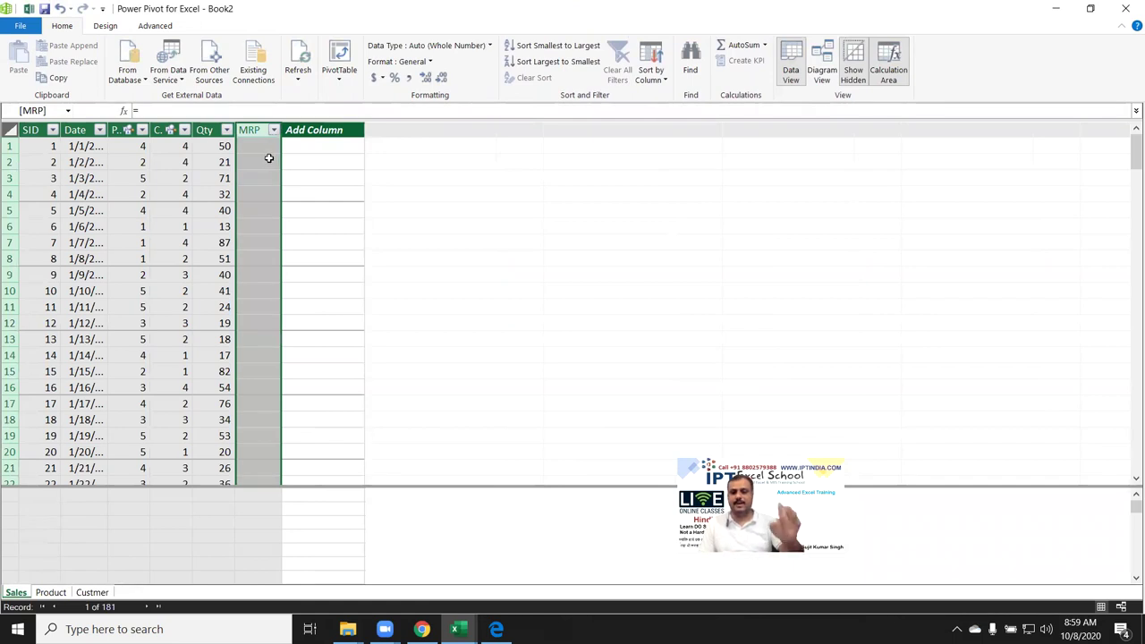
left_click(246, 148)
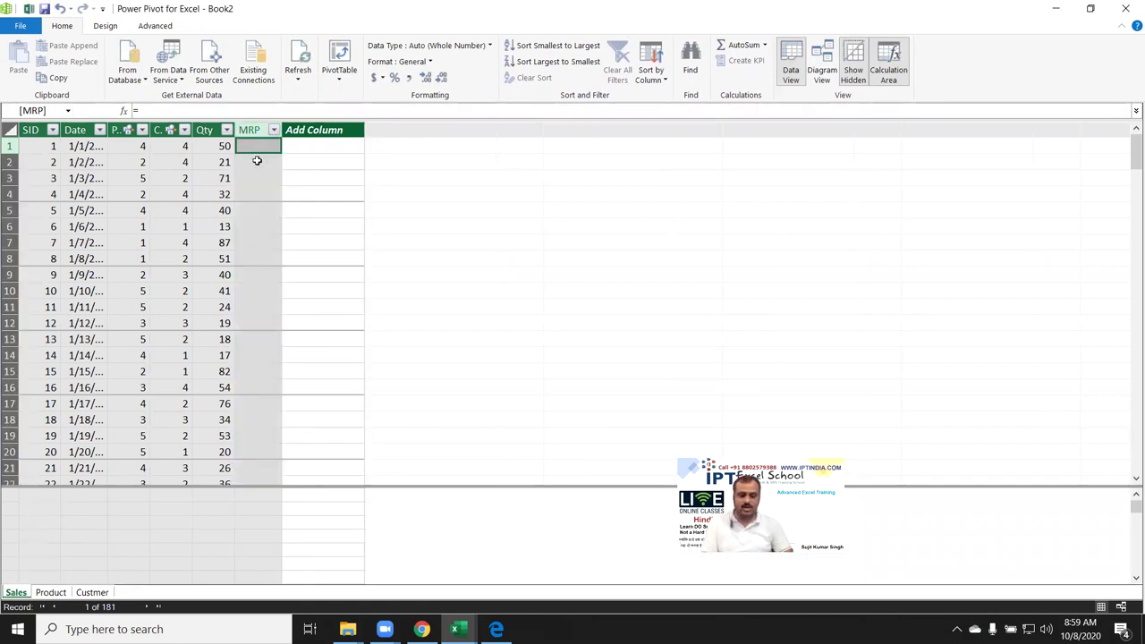
type("=r")
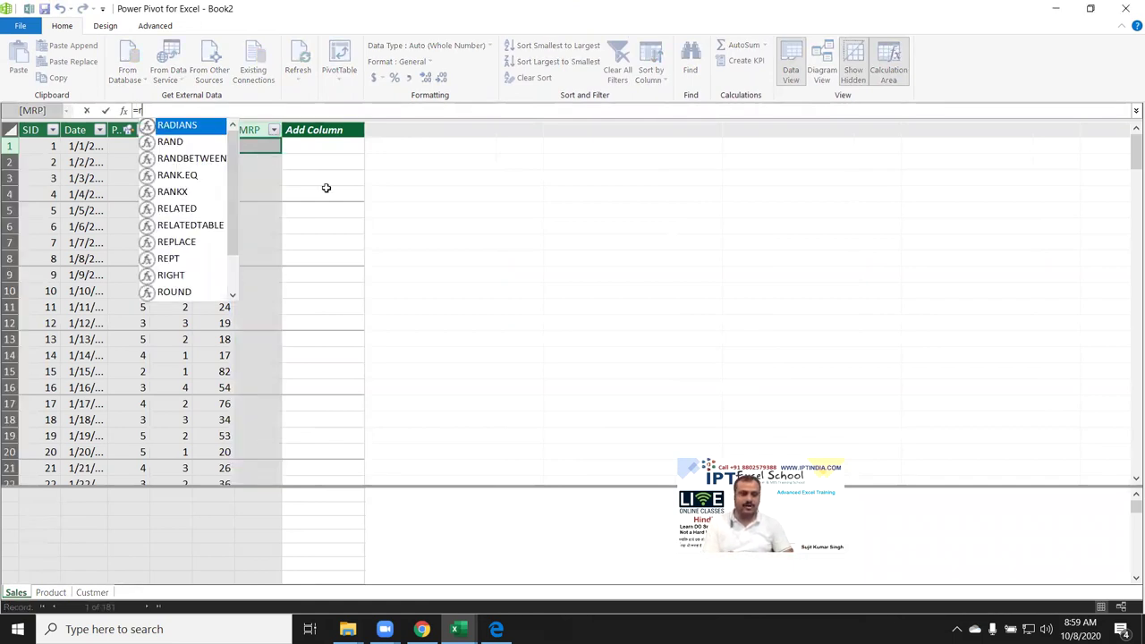
type("e")
key("Tab")
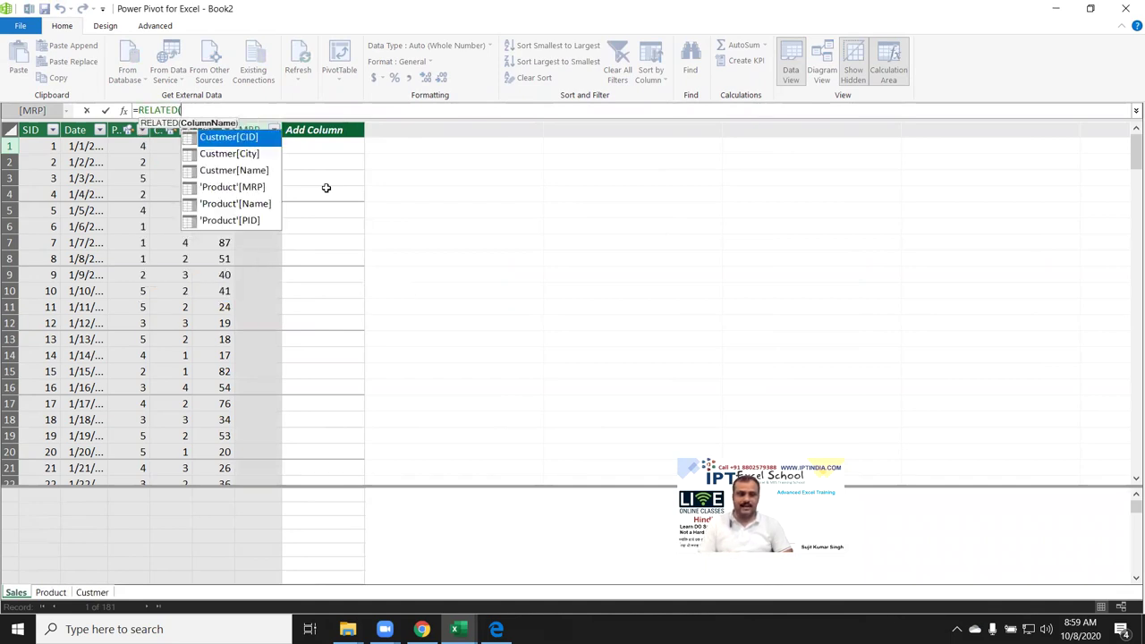
key("Down")
key("Down")
key("Down")
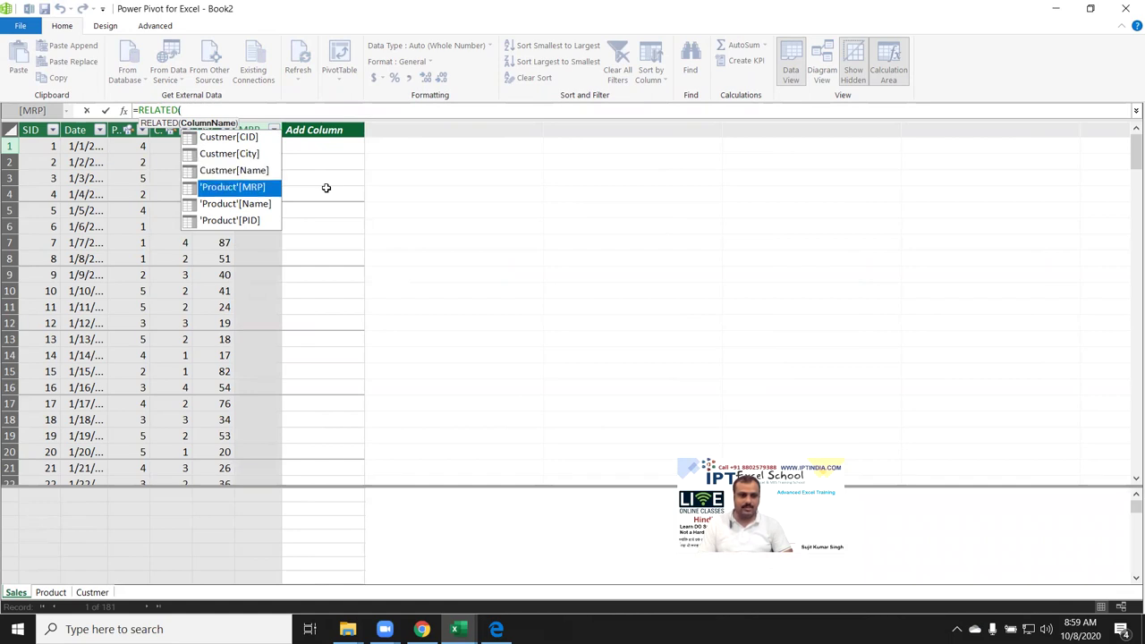
key("Tab")
type(")")
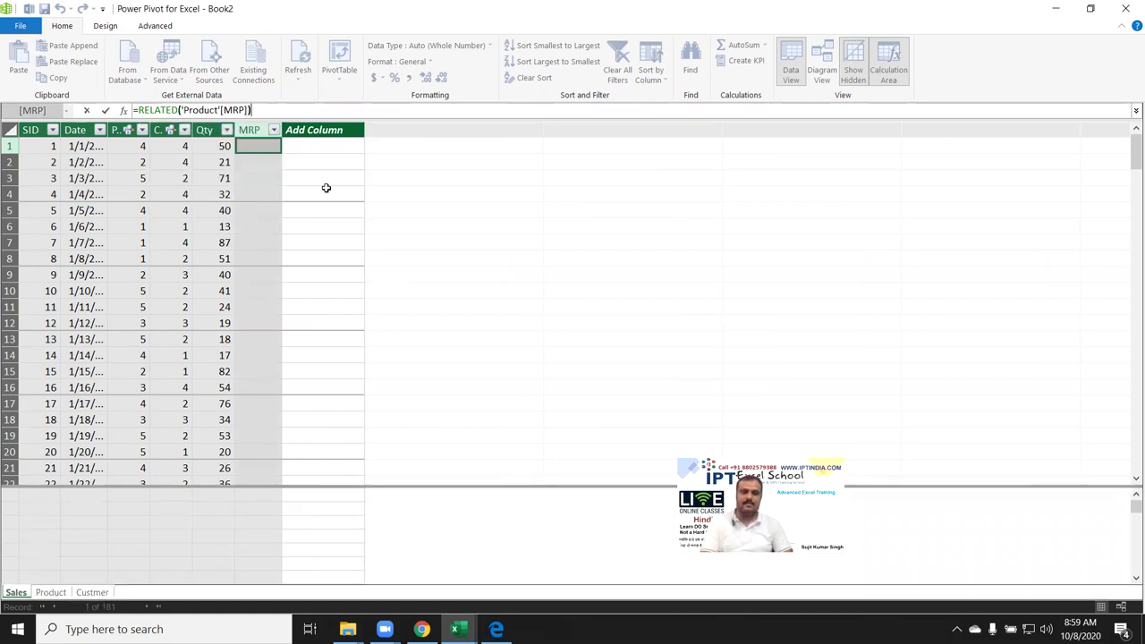
key("Return")
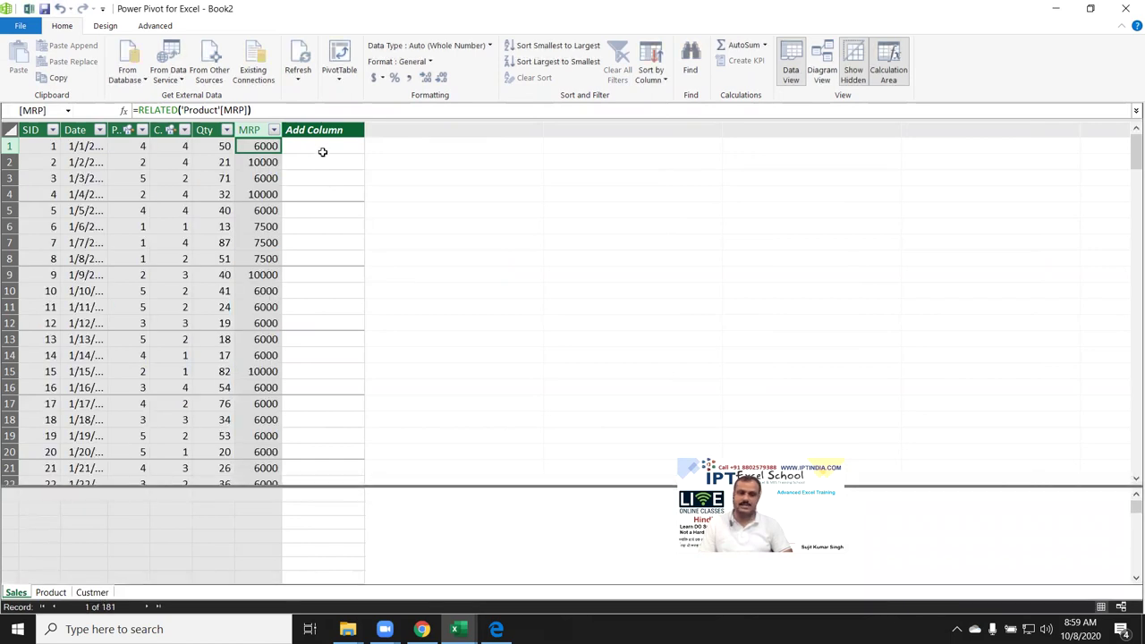
Step: Name the next empty Sales column Amt
left_click(320, 130)
double_click(321, 129)
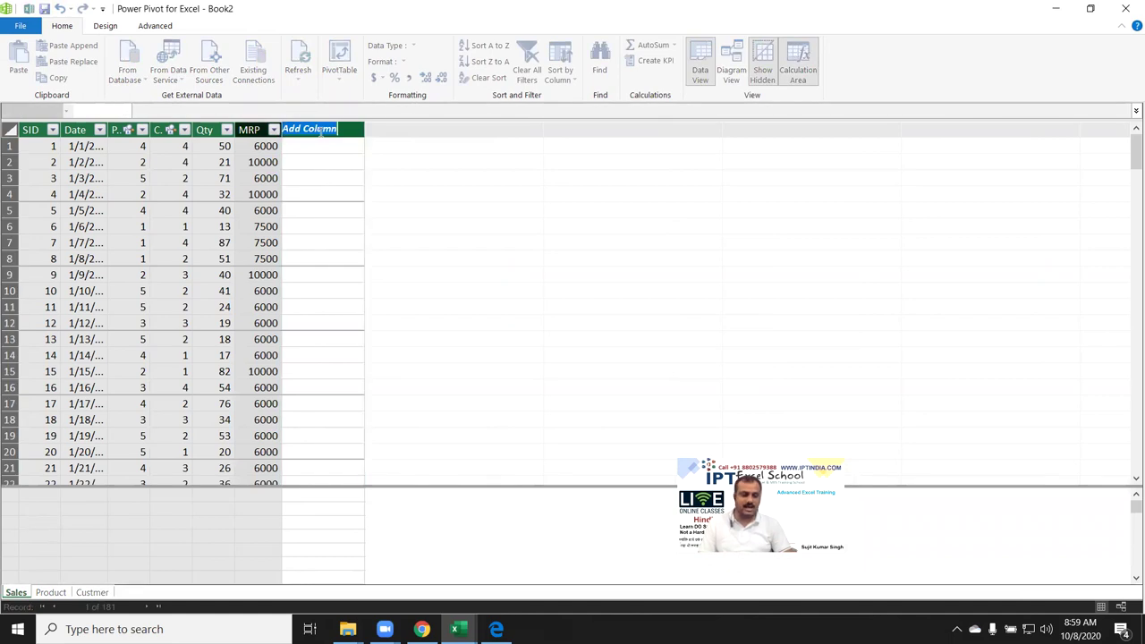
type("Amt")
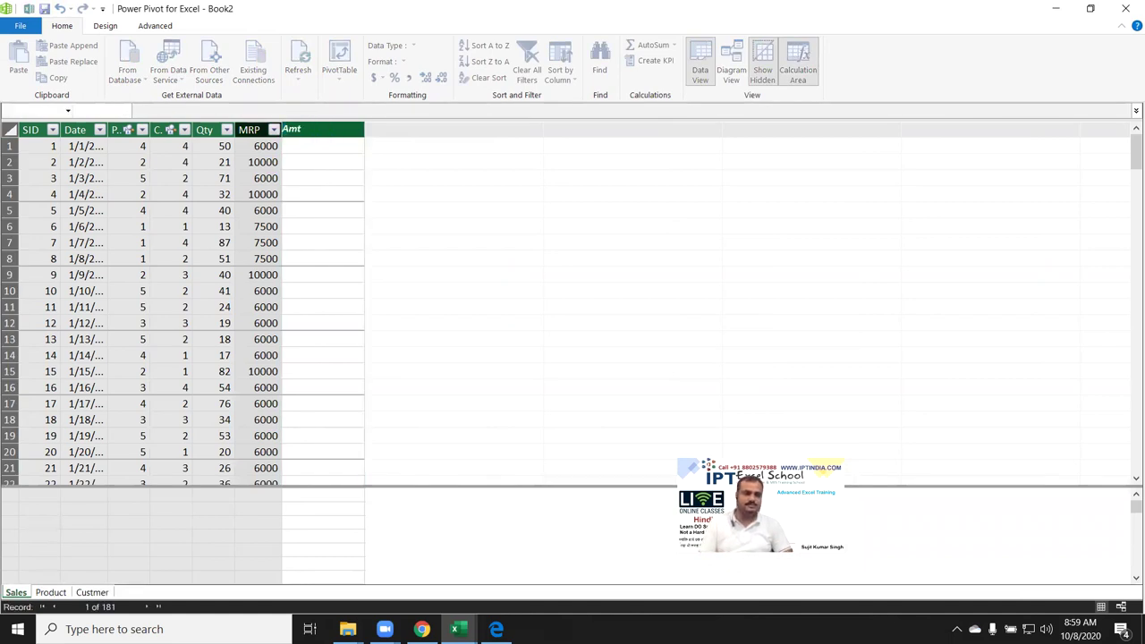
key("Return")
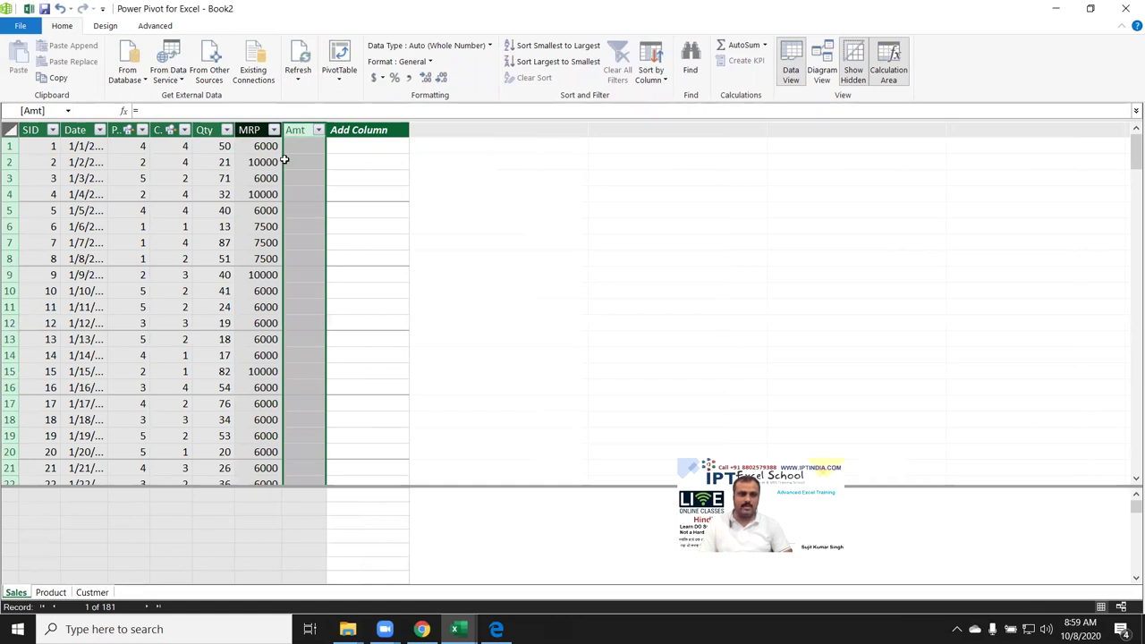
Step: Fill the Amt column with the formula =[Qty]*[MRP]
left_click(304, 148)
type("=")
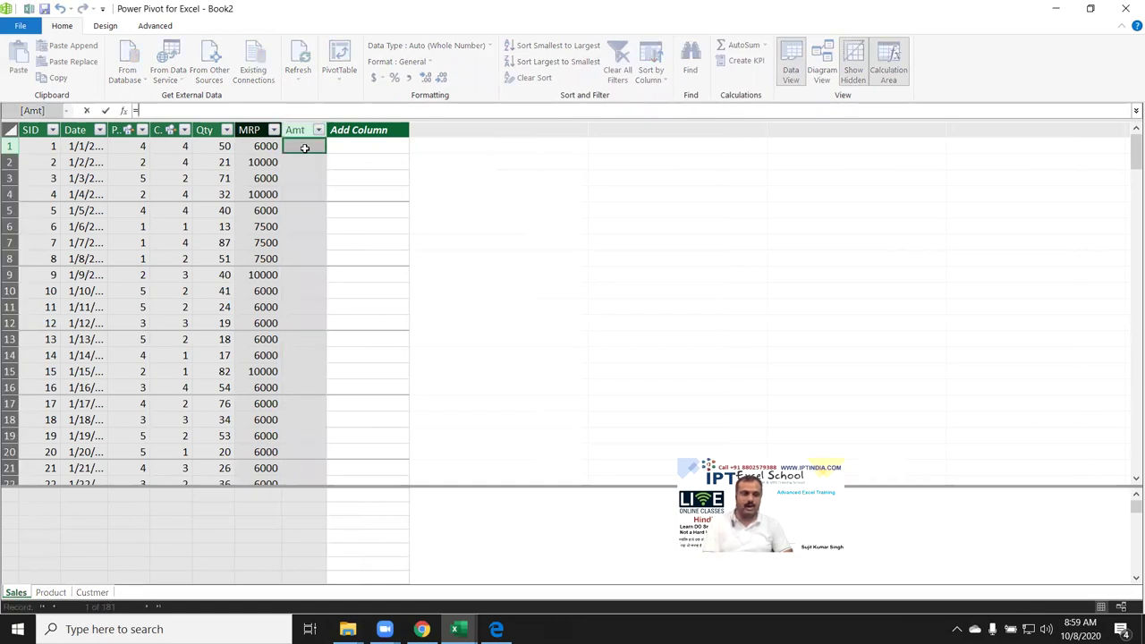
type("qt")
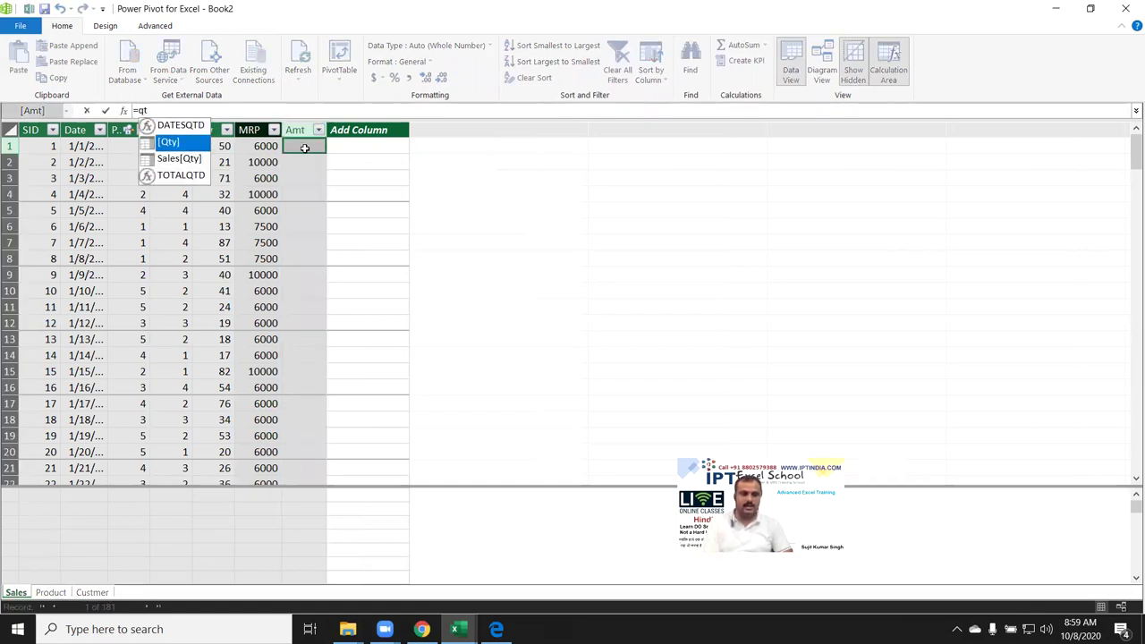
key("Tab")
type("*")
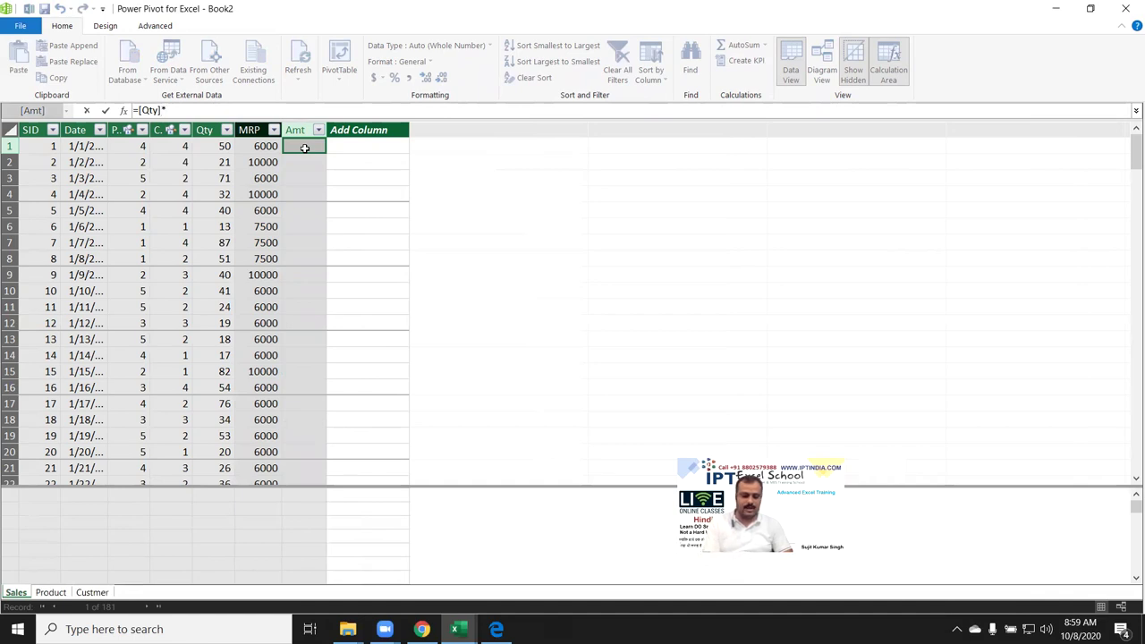
type("mrp")
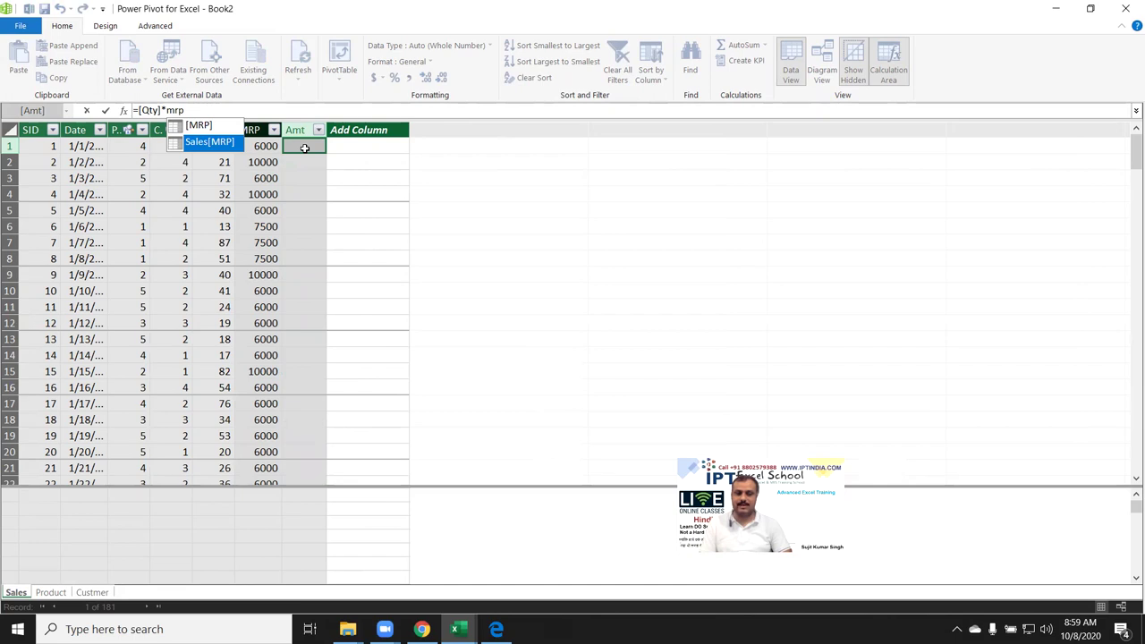
key("Up")
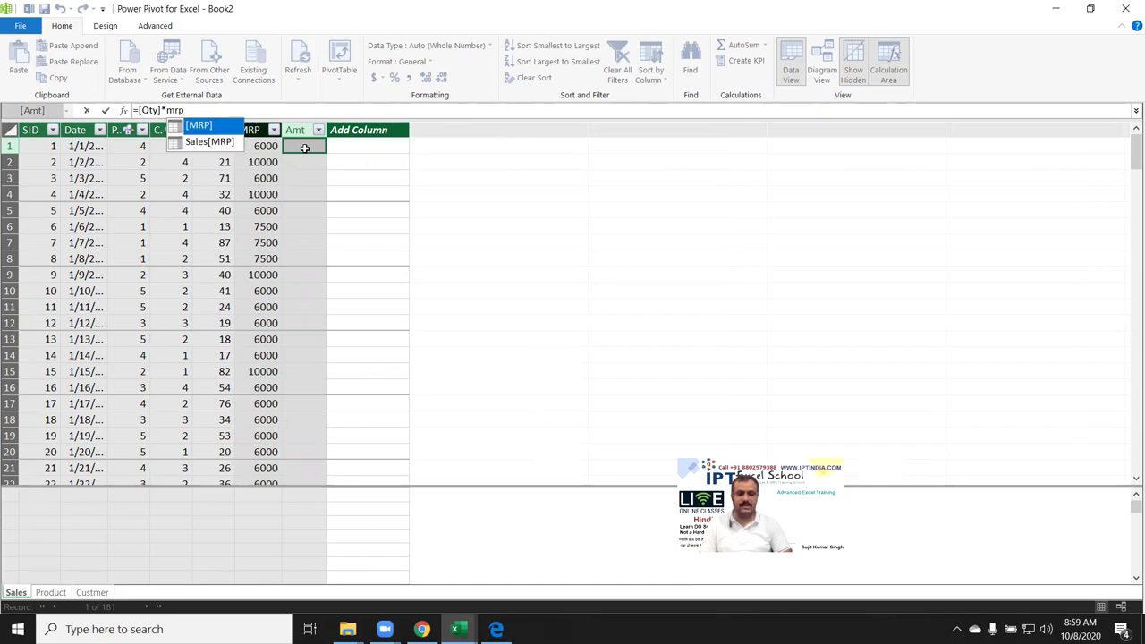
key("Tab")
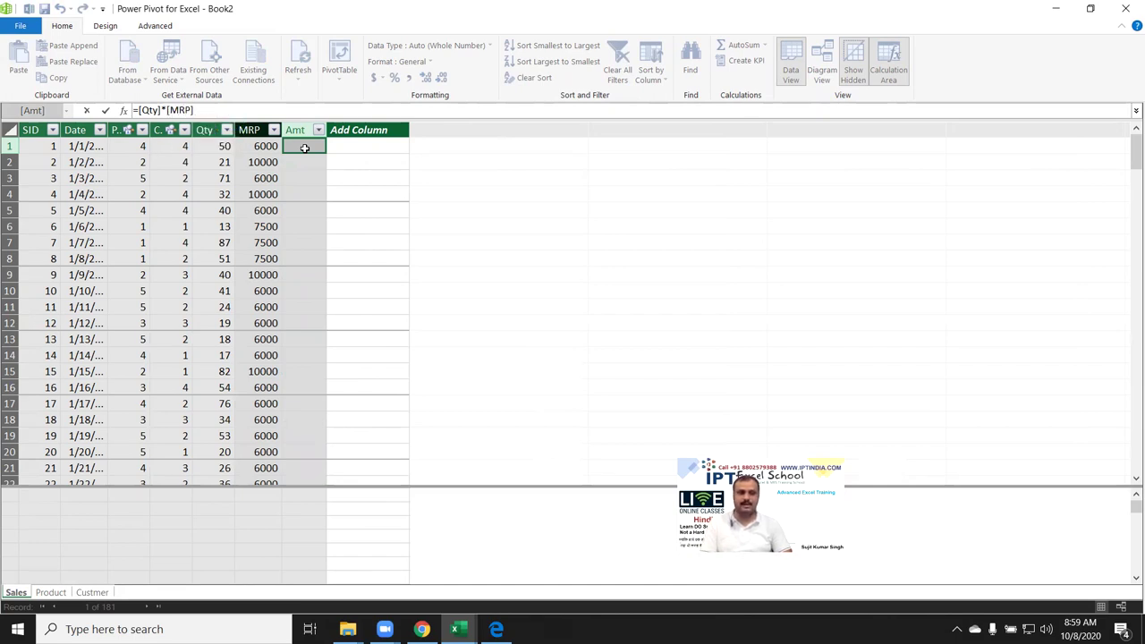
key("Return")
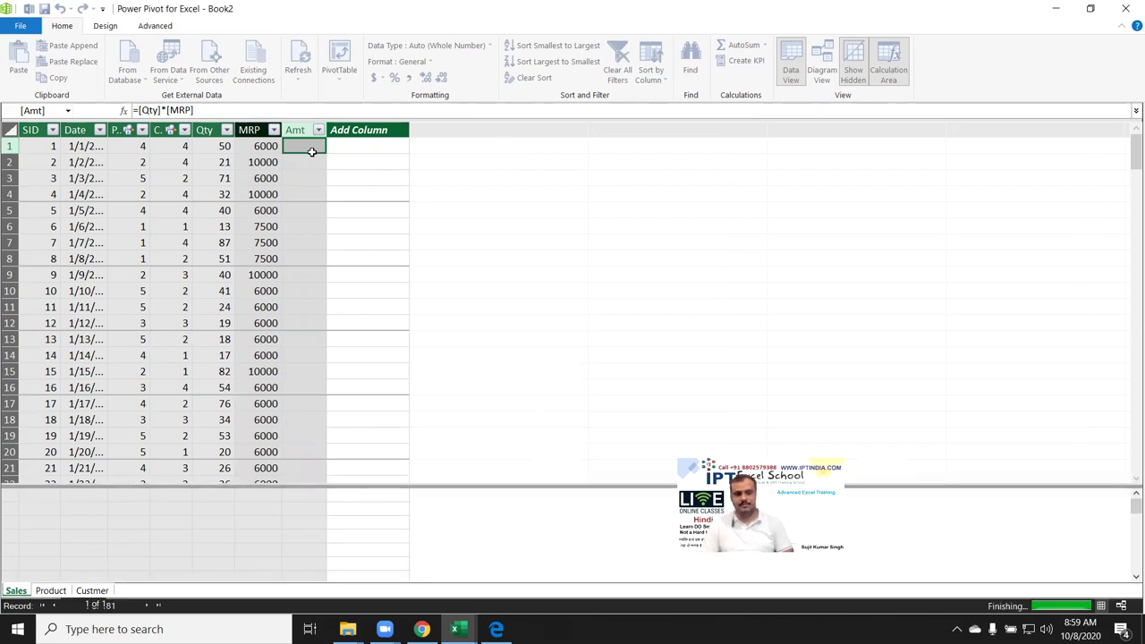
left_click(352, 130)
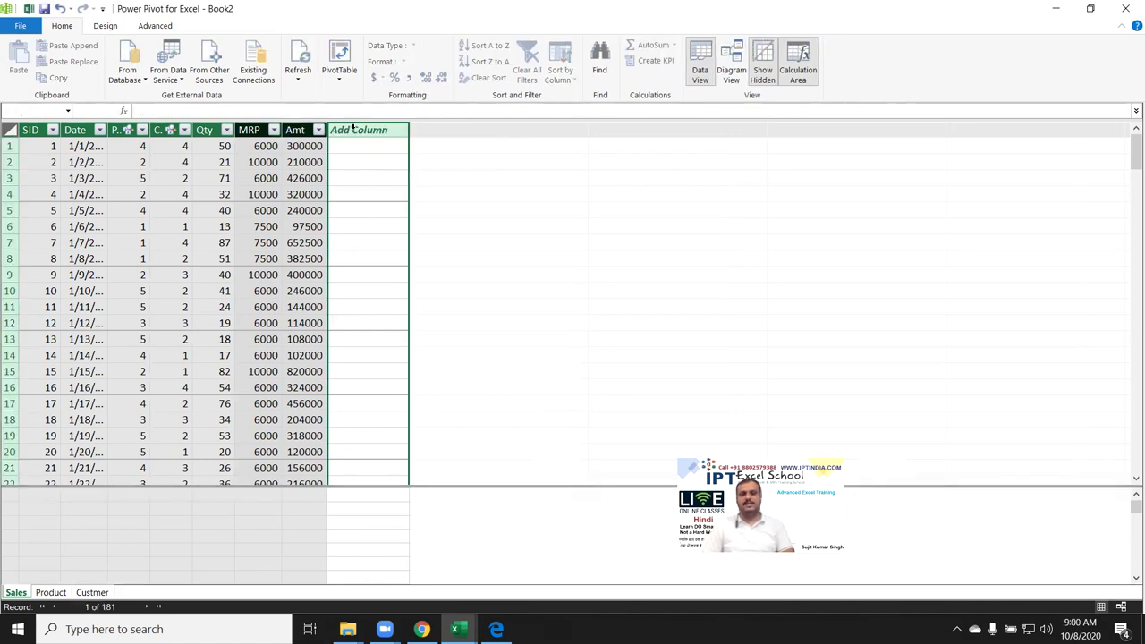
Step: Name the new Sales column GST
double_click(352, 130)
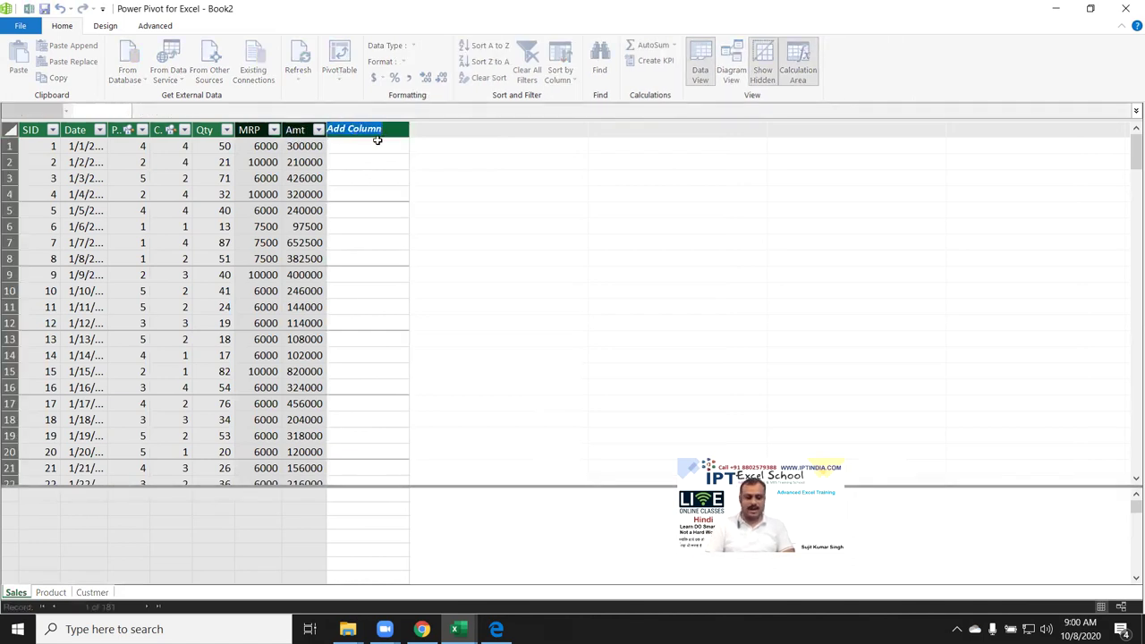
type("GST")
key("Return")
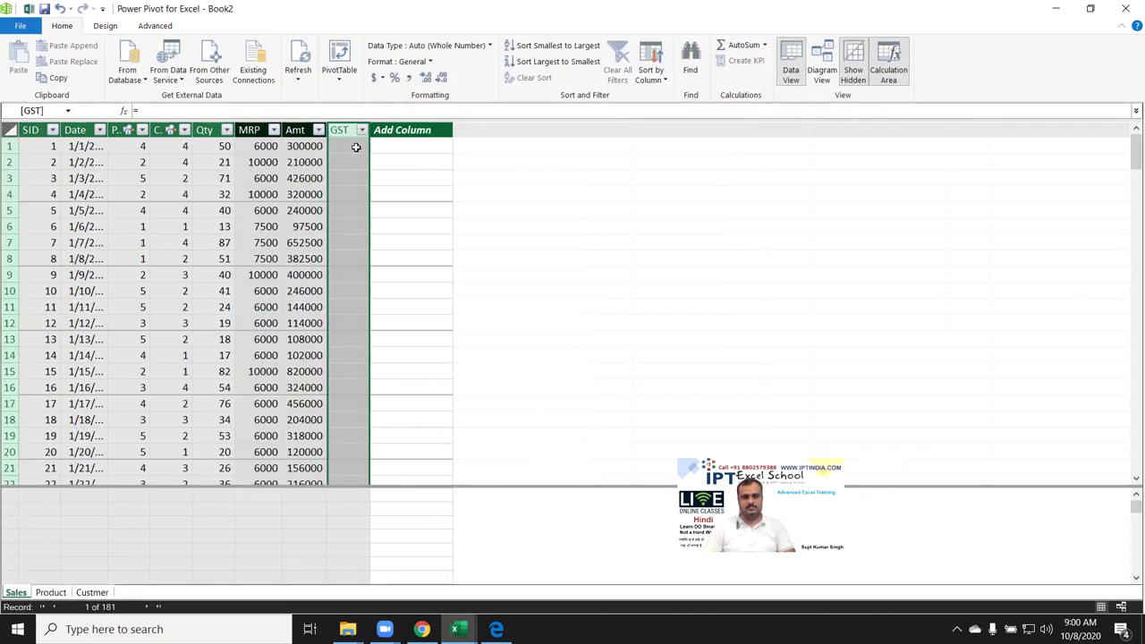
Step: Fill GST with =[Amt]*0.18, correcting the invalid 18 percentage entry
left_click(355, 147)
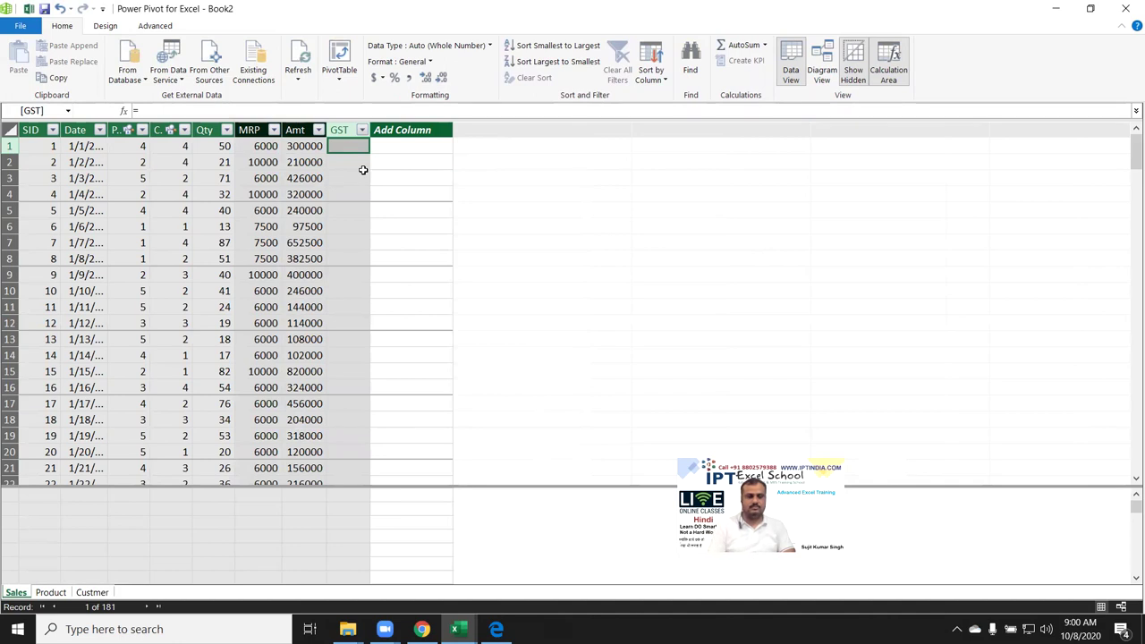
type("=")
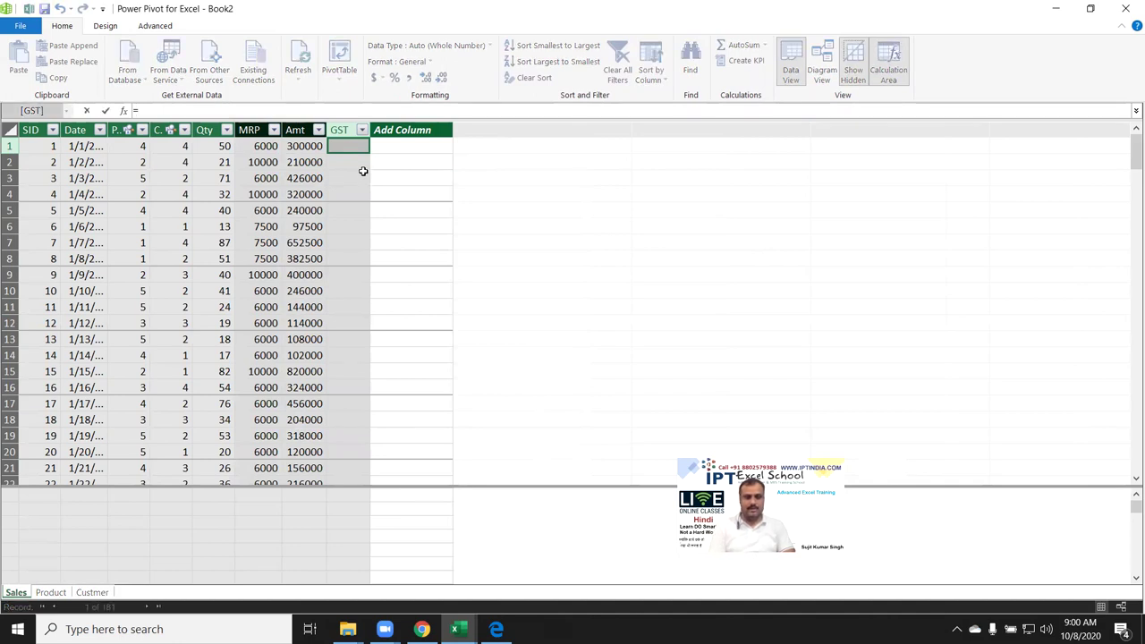
type("[A")
key("Tab")
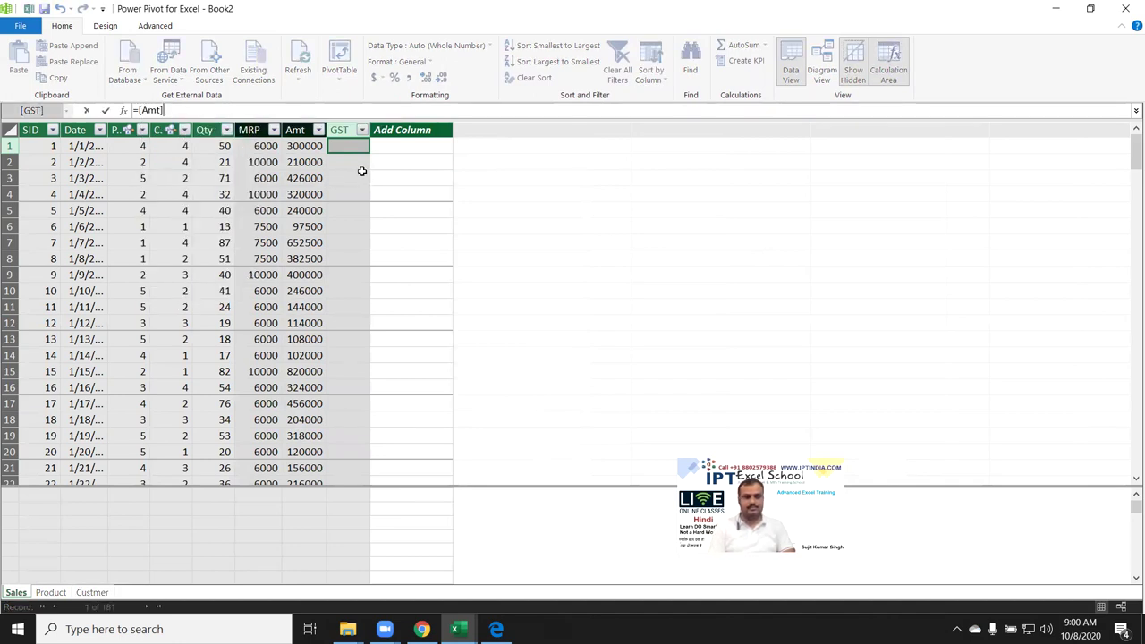
type("*18%")
key("Return")
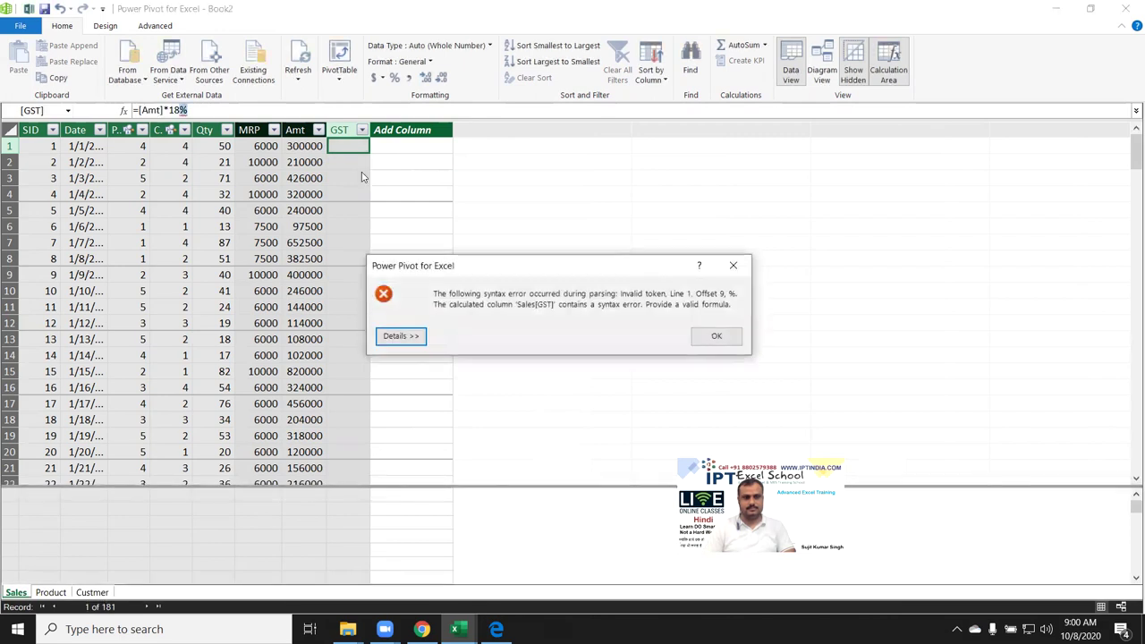
key("Escape")
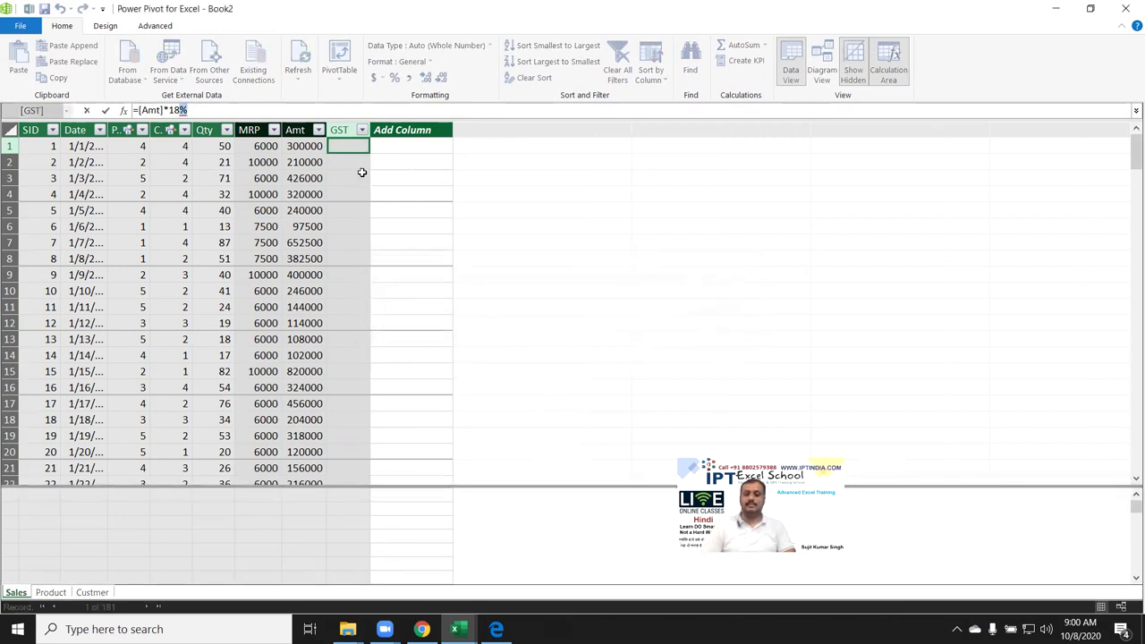
key("BackSpace")
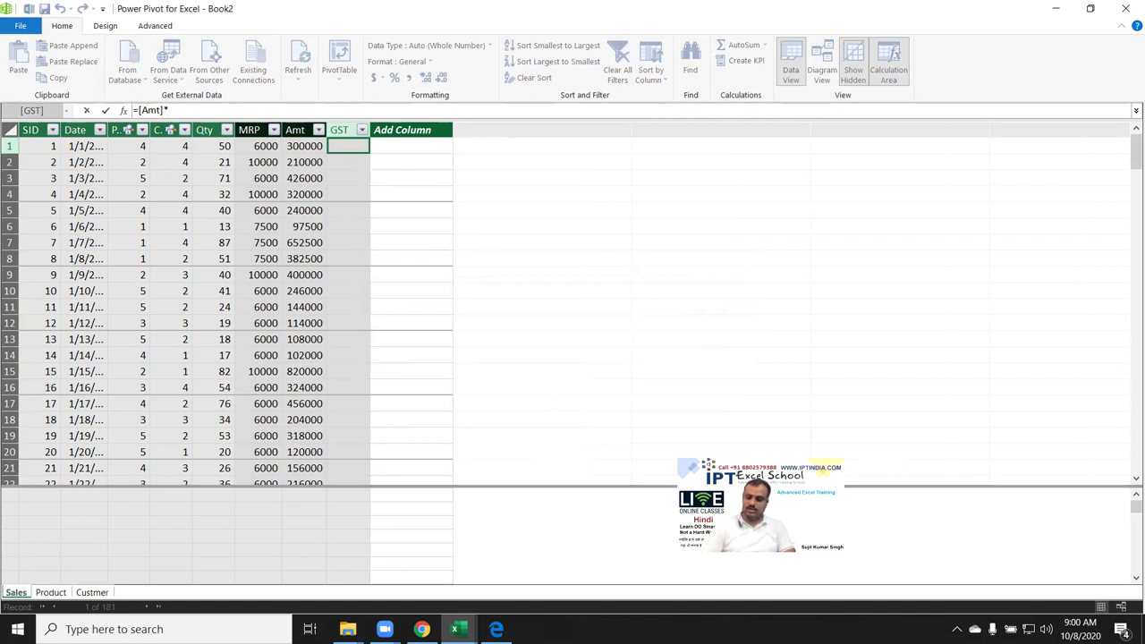
type("0.18")
key("Return")
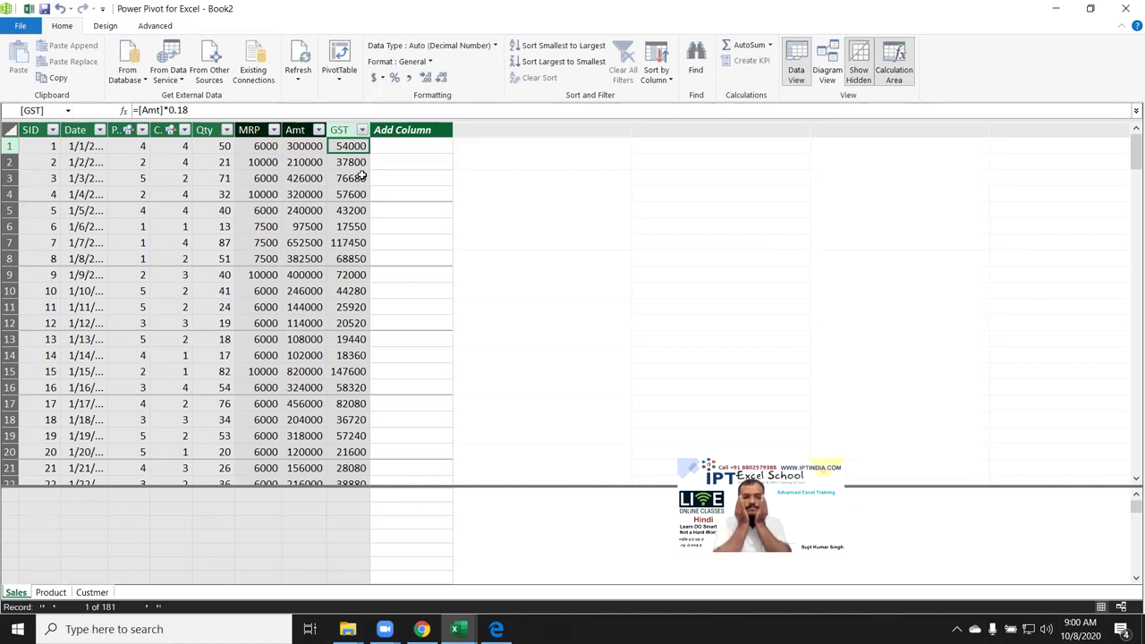
left_click(398, 128)
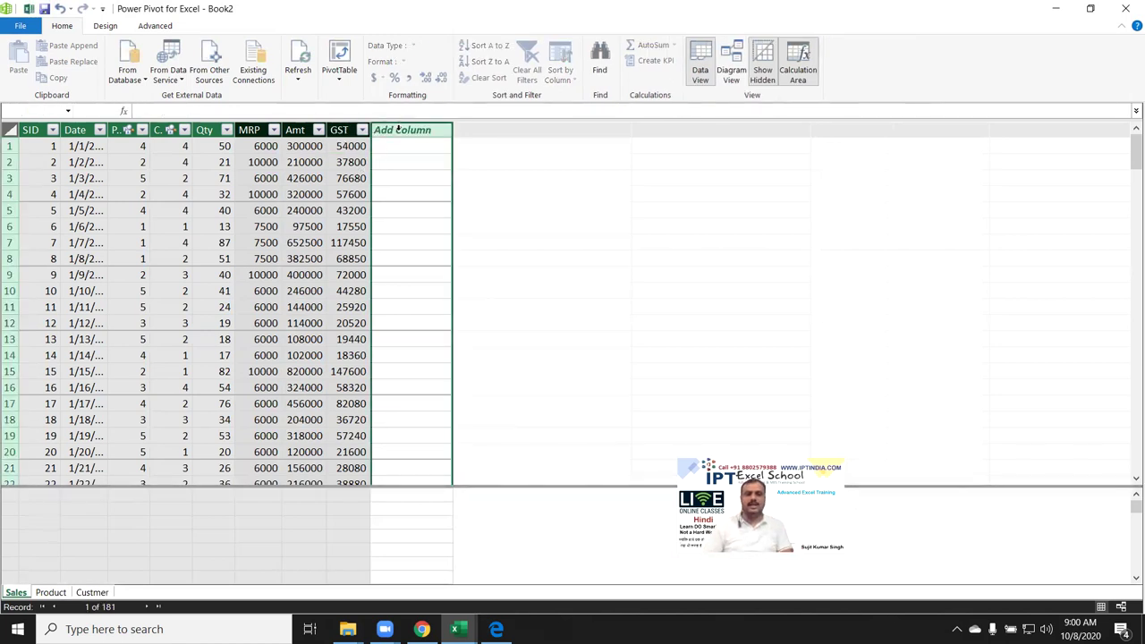
Step: Name the column Total and fill it with =[Amt]+[GST], discarding the SUM attempt
double_click(398, 130)
type("Total")
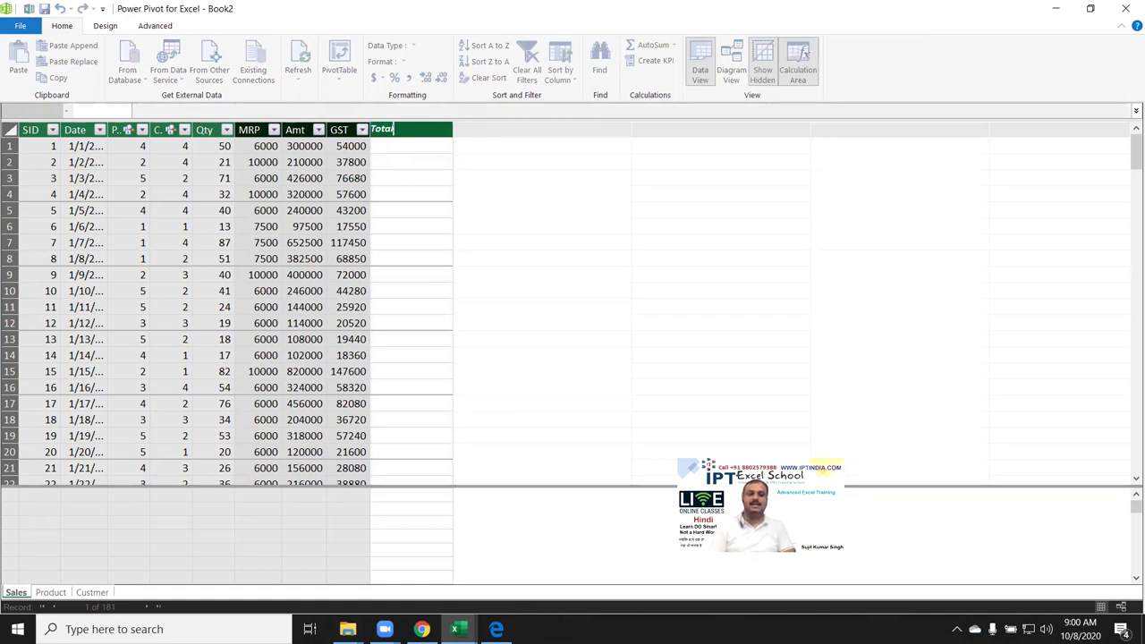
key("Return")
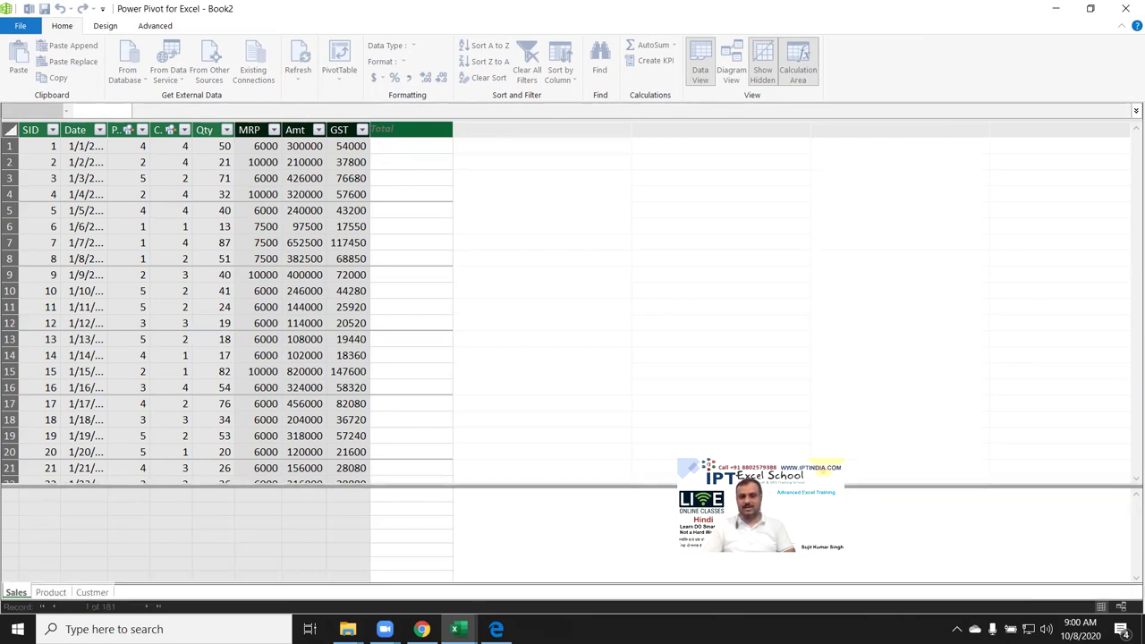
left_click(388, 145)
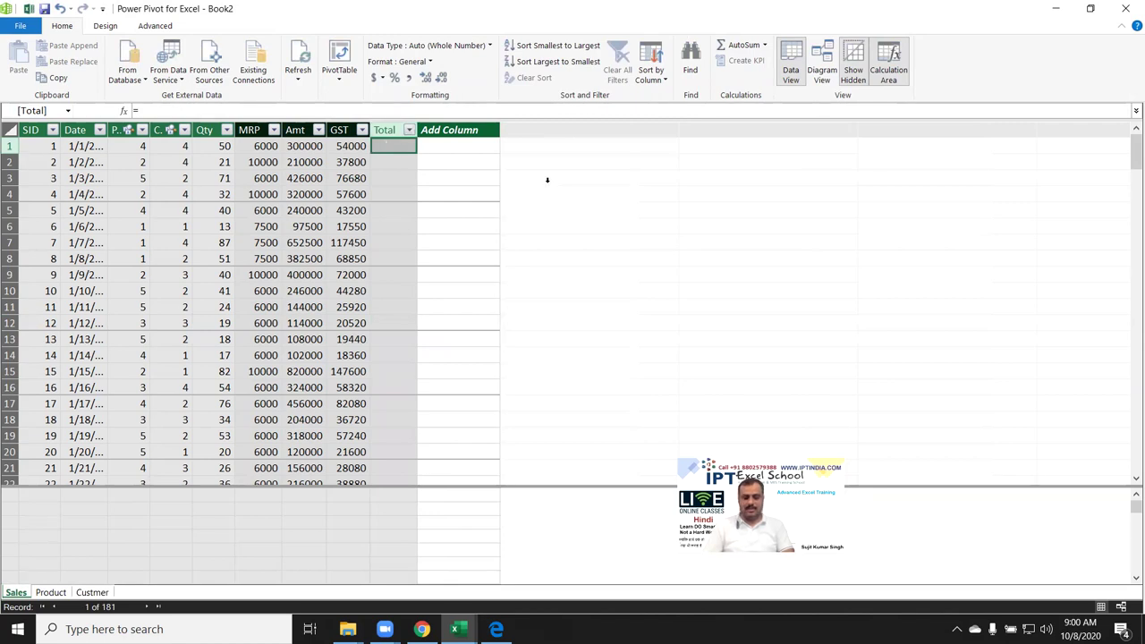
type("=")
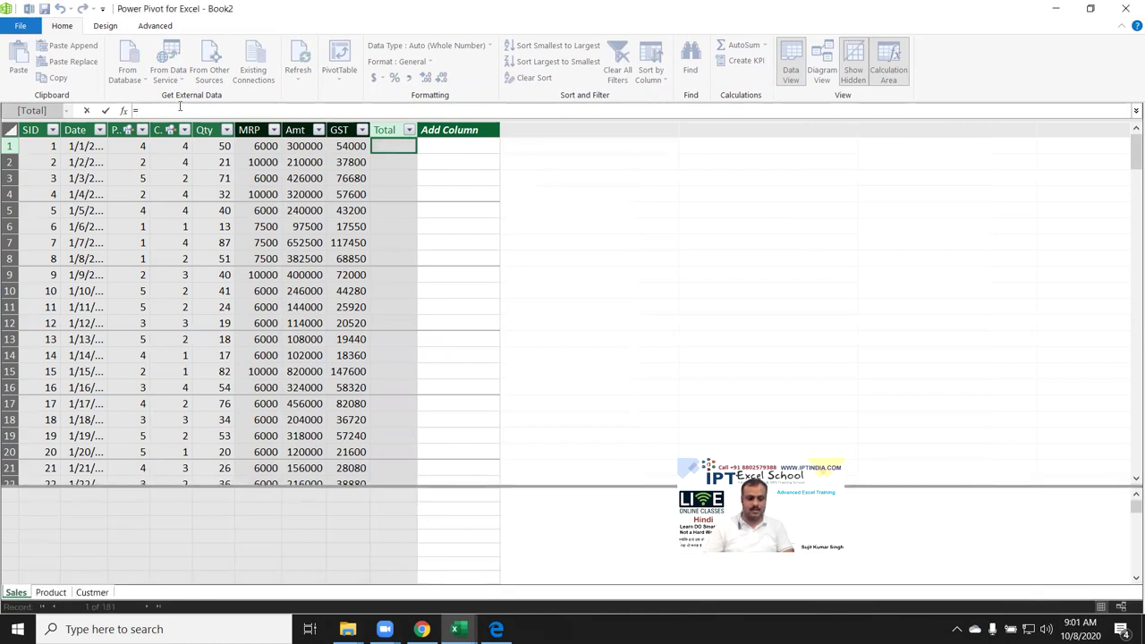
type("sum")
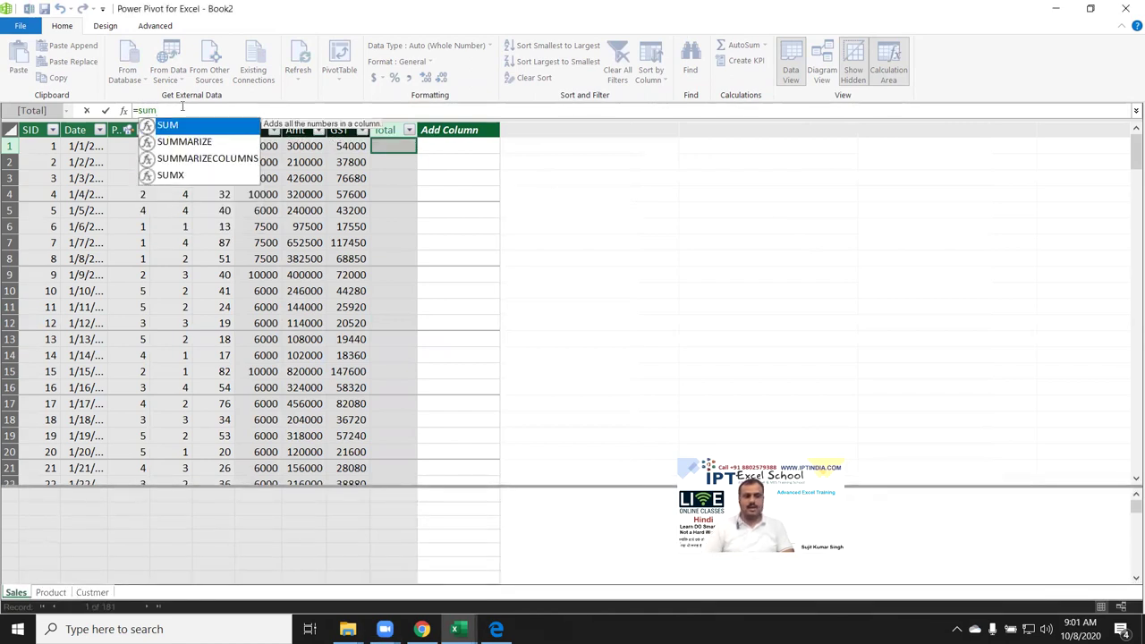
key("Tab")
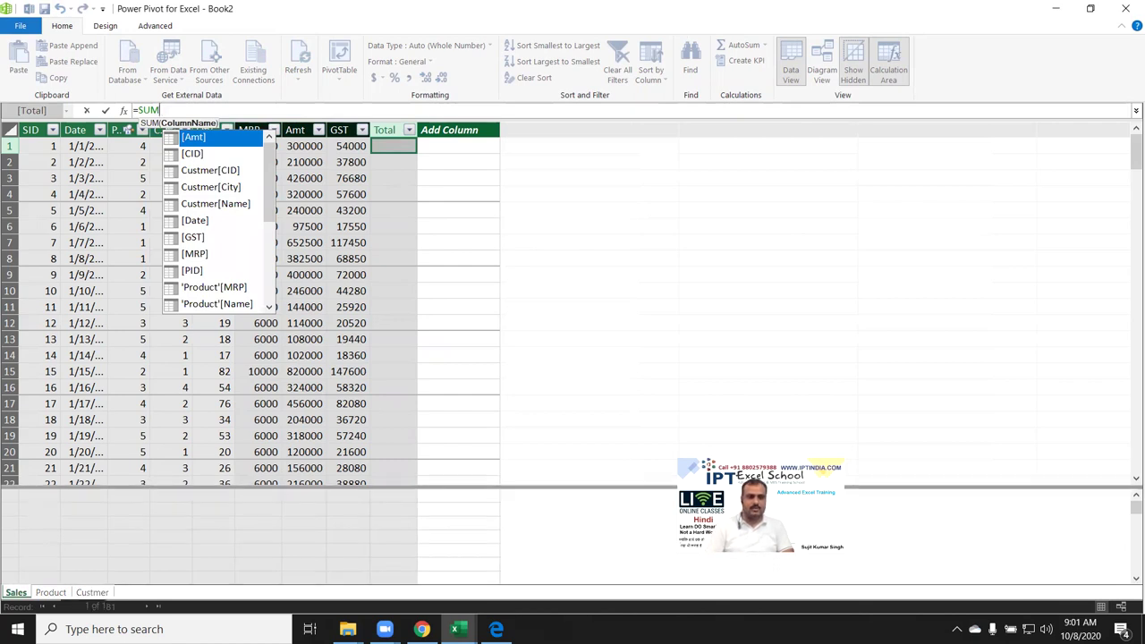
key("BackSpace")
key("BackSpace")
key("BackSpace")
key("BackSpace")
type("=m")
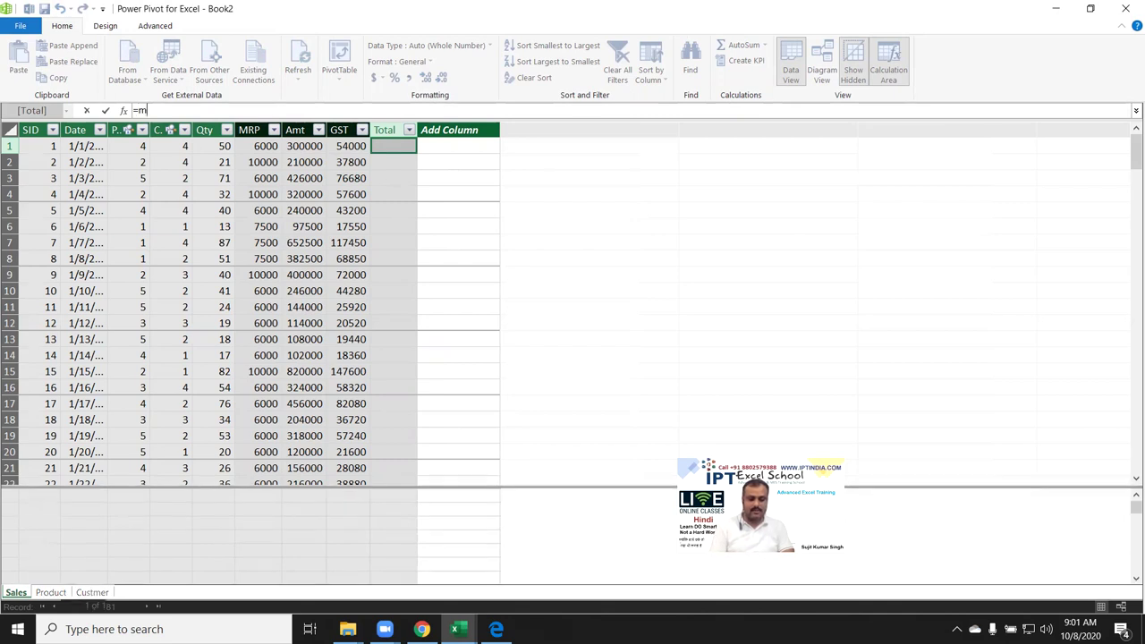
type("[MRP]")
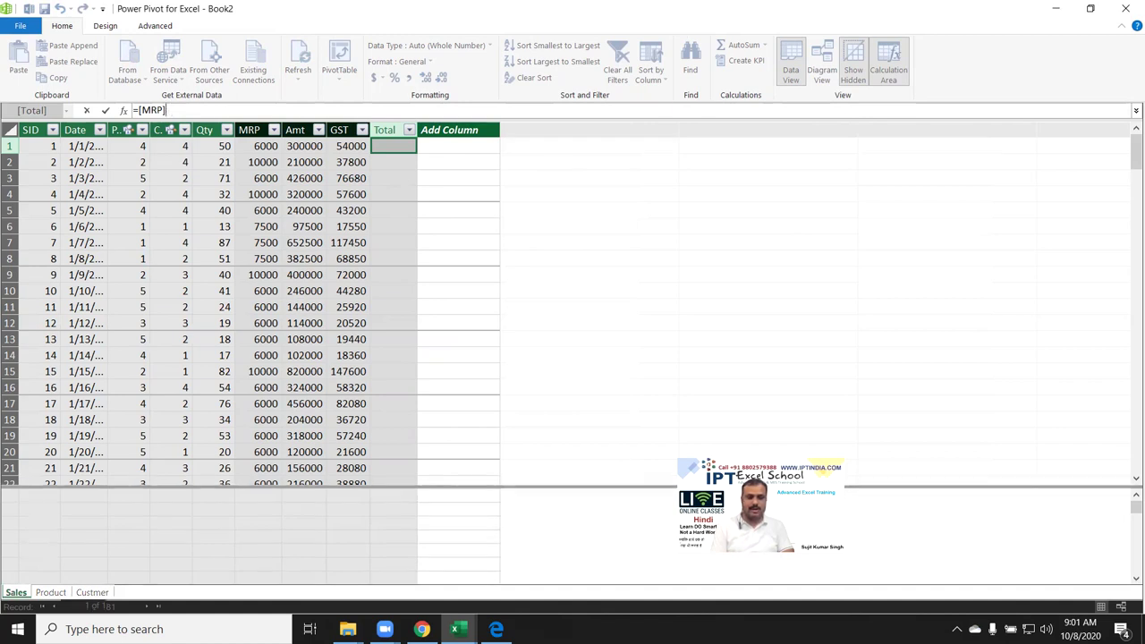
type("+[")
key("BackSpace")
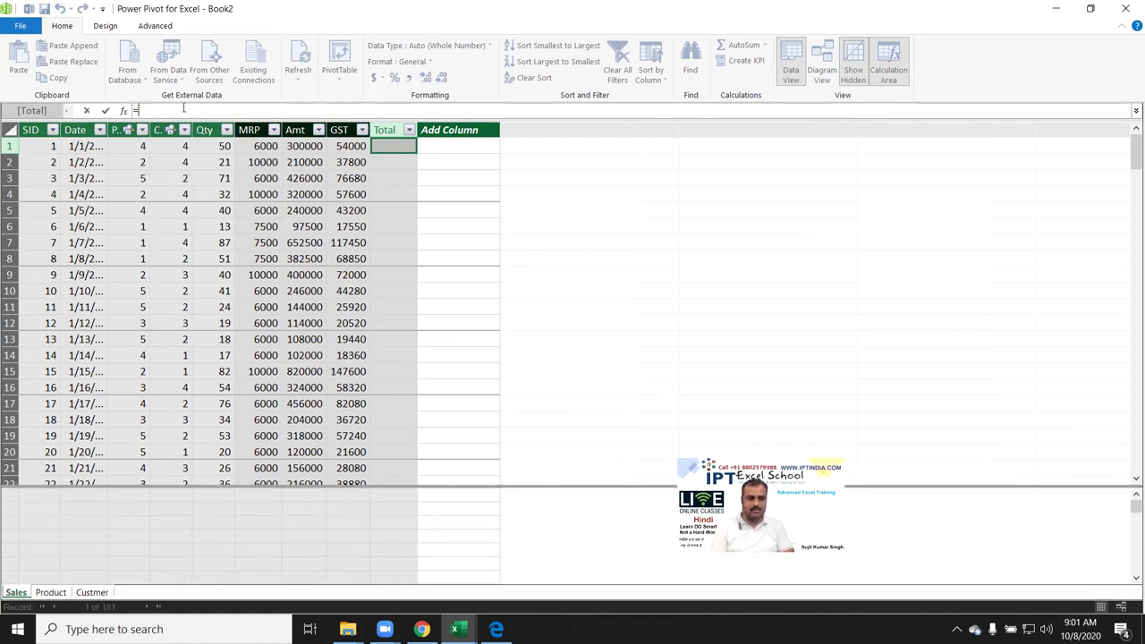
type("[Amt]")
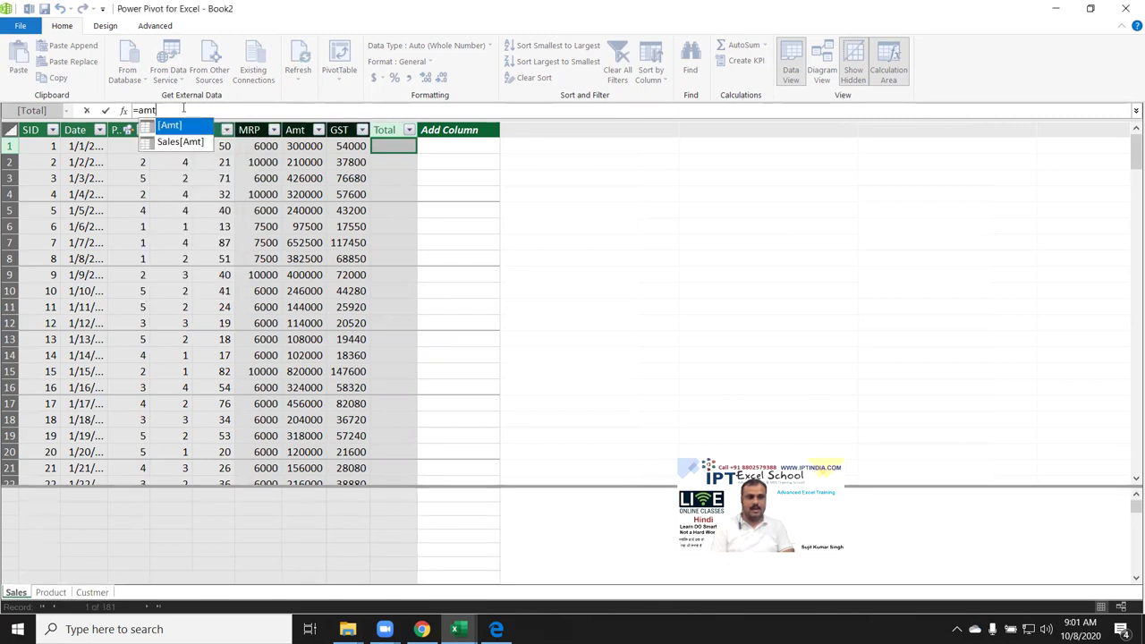
type("+")
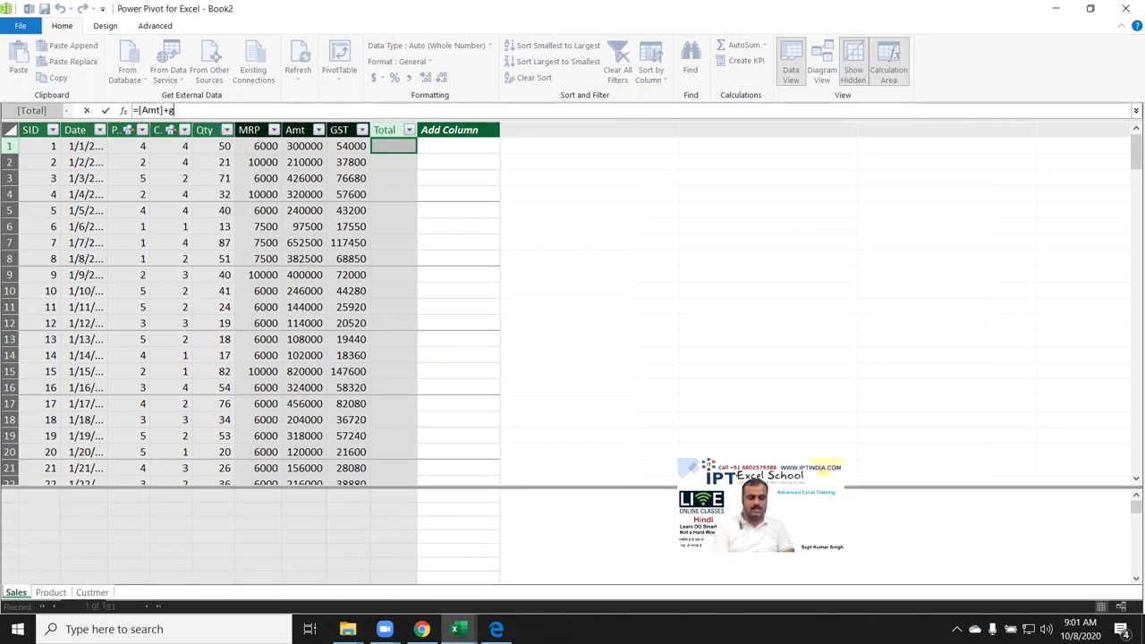
type("[GST]+")
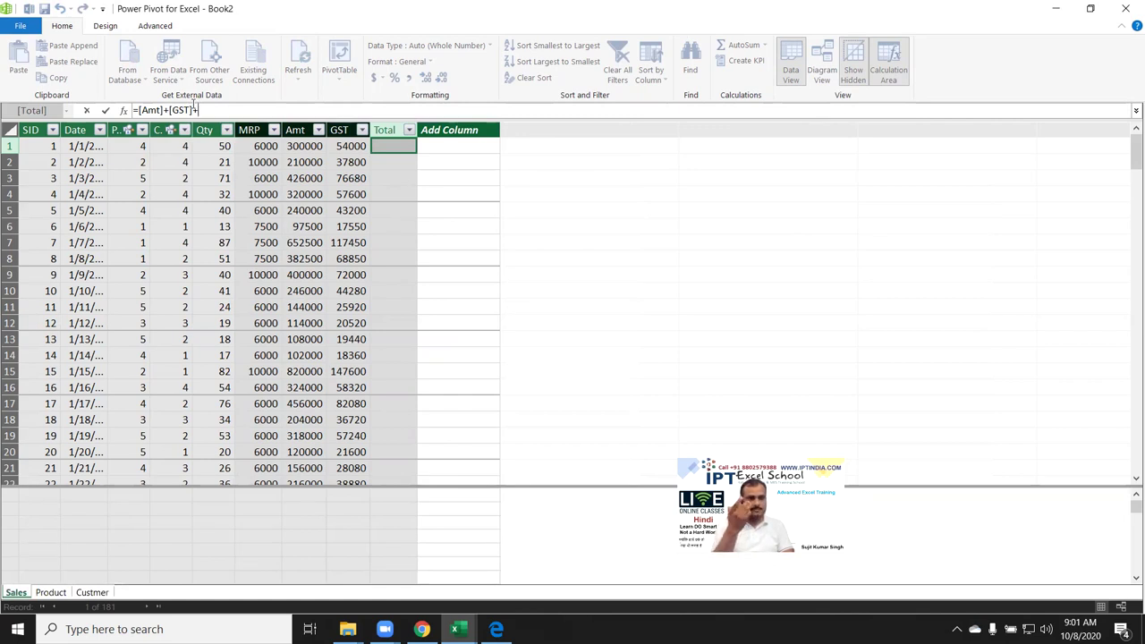
key("BackSpace")
key("Return")
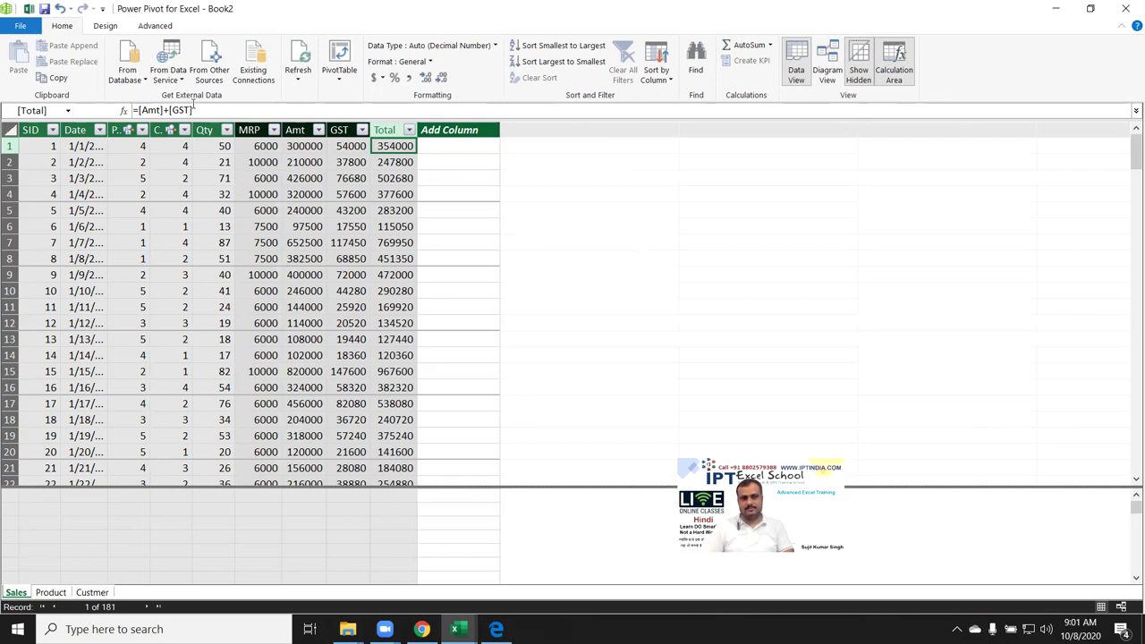
left_click(453, 201)
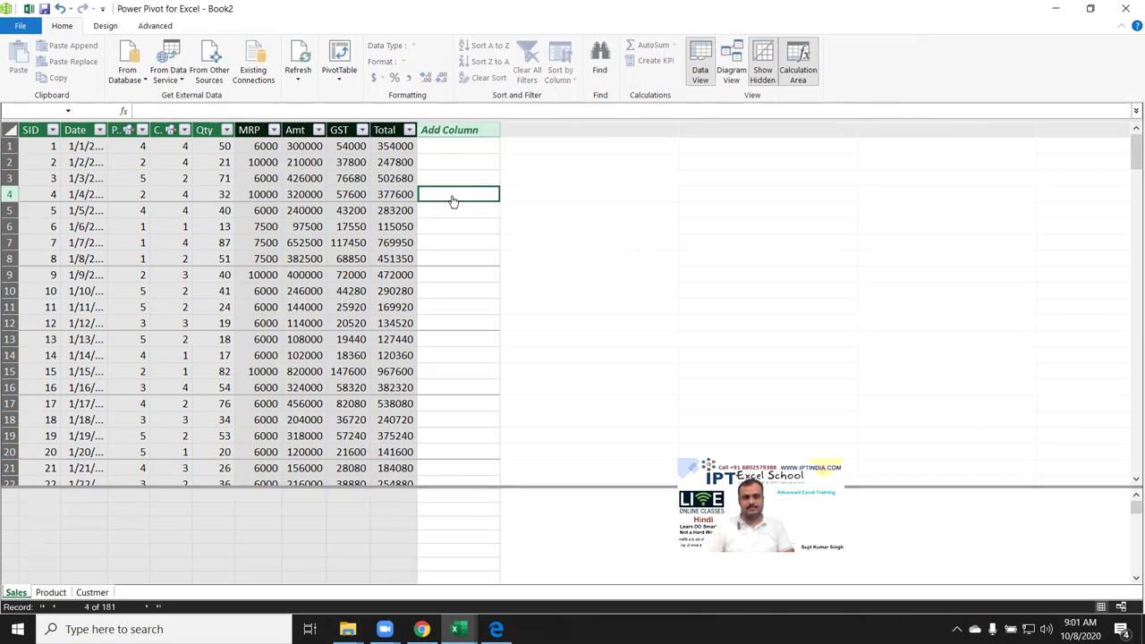
left_click(454, 153)
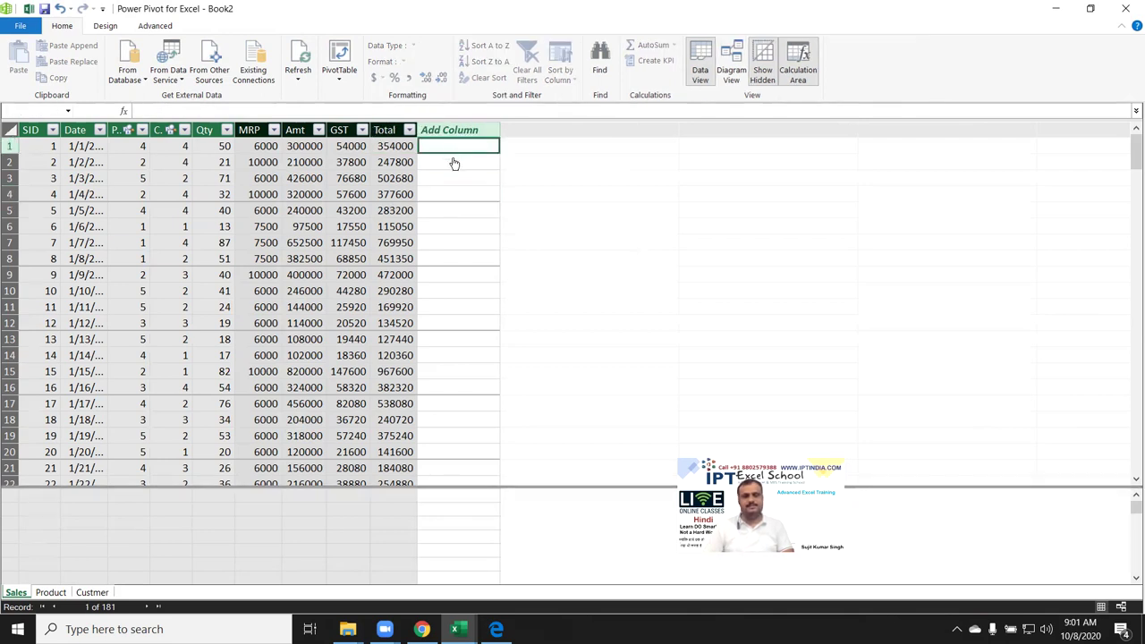
left_click(169, 197)
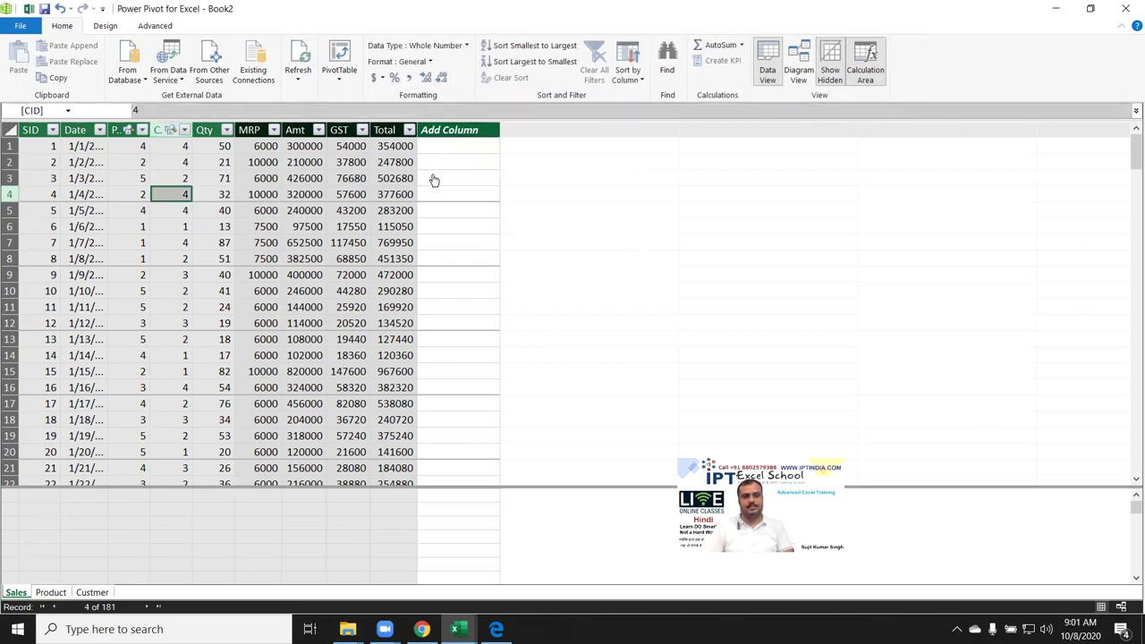
left_click(463, 162)
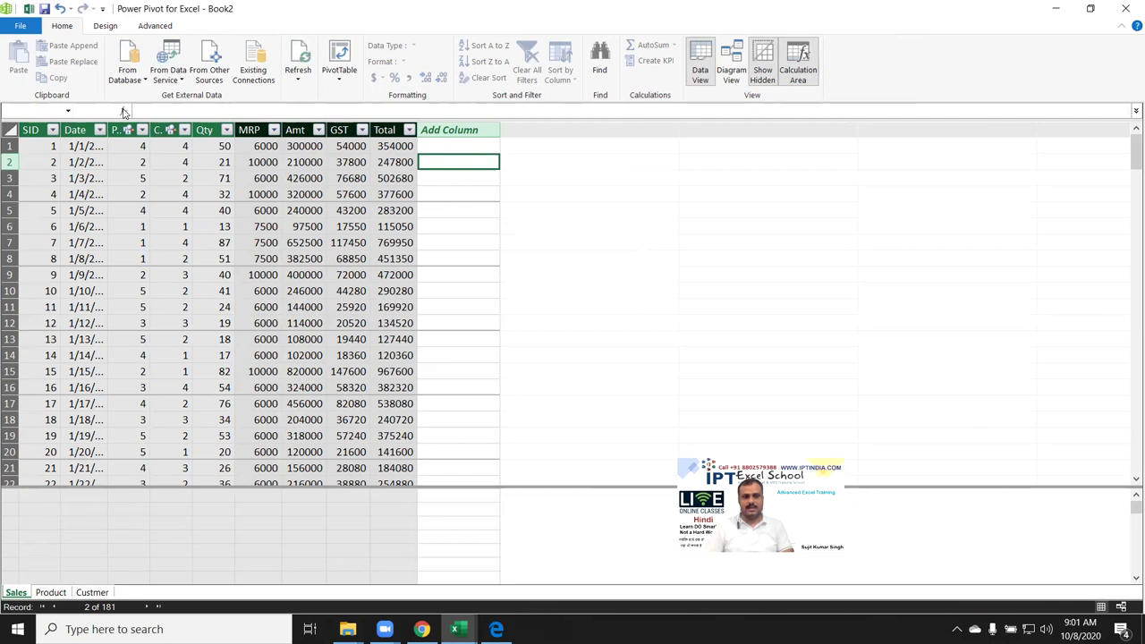
left_click(124, 111)
scroll(450, 268, "down", 1)
scroll(474, 273, "down", 1)
scroll(450, 273, "down", 2)
scroll(450, 273, "down", 3)
scroll(450, 273, "down", 3)
scroll(450, 272, "down", 2)
scroll(450, 273, "down", 3)
scroll(456, 277, "down", 3)
scroll(465, 285, "down", 3)
scroll(474, 291, "down", 1)
scroll(475, 291, "down", 4)
scroll(474, 291, "down", 5)
scroll(474, 292, "down", 4)
scroll(474, 292, "down", 4)
scroll(473, 292, "down", 2)
scroll(472, 292, "down", 5)
scroll(474, 292, "down", 2)
scroll(474, 290, "down", 4)
scroll(476, 291, "down", 2)
scroll(520, 315, "down", 4)
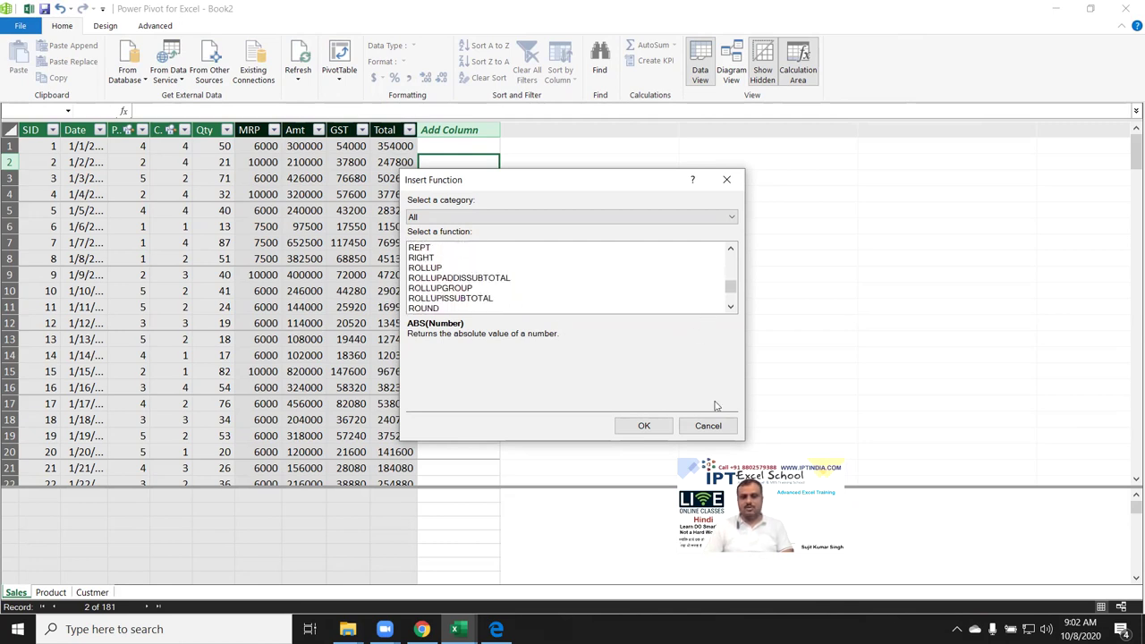
left_click(732, 426)
left_click(267, 288)
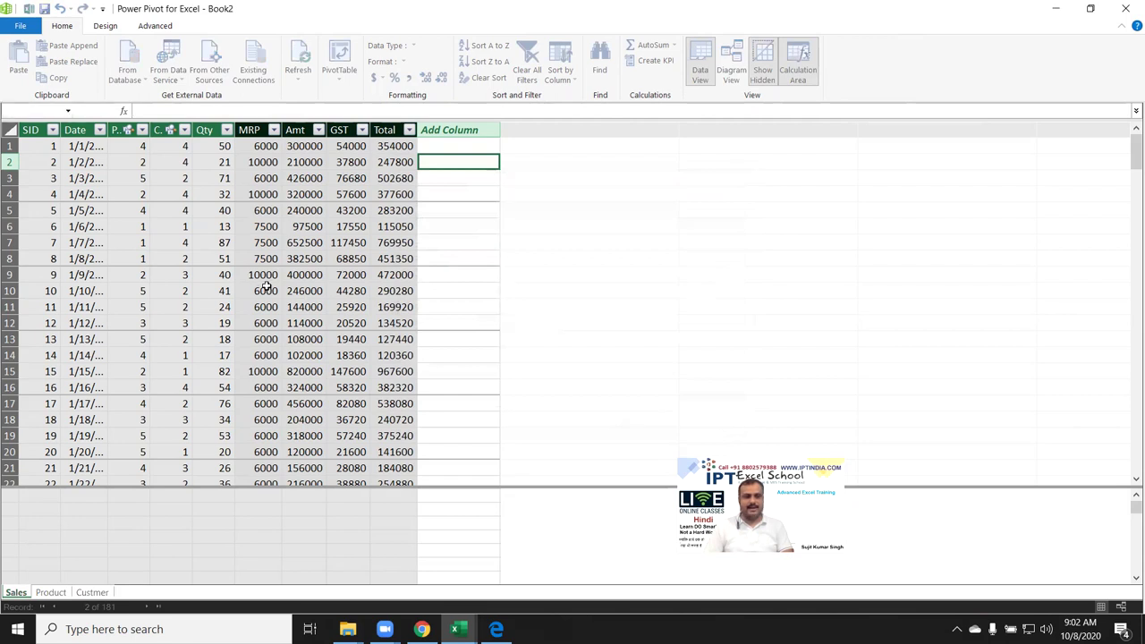
Step: Create a data-model PivotTable on a new worksheet summing Amt, GST and Total
key("alt+Tab")
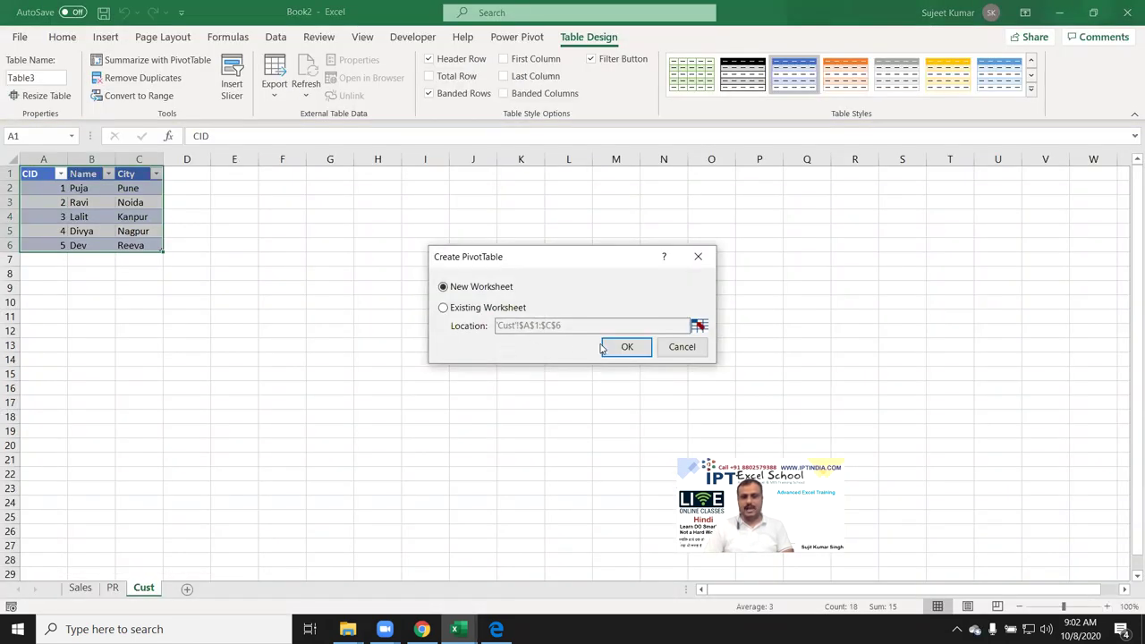
left_click(612, 347)
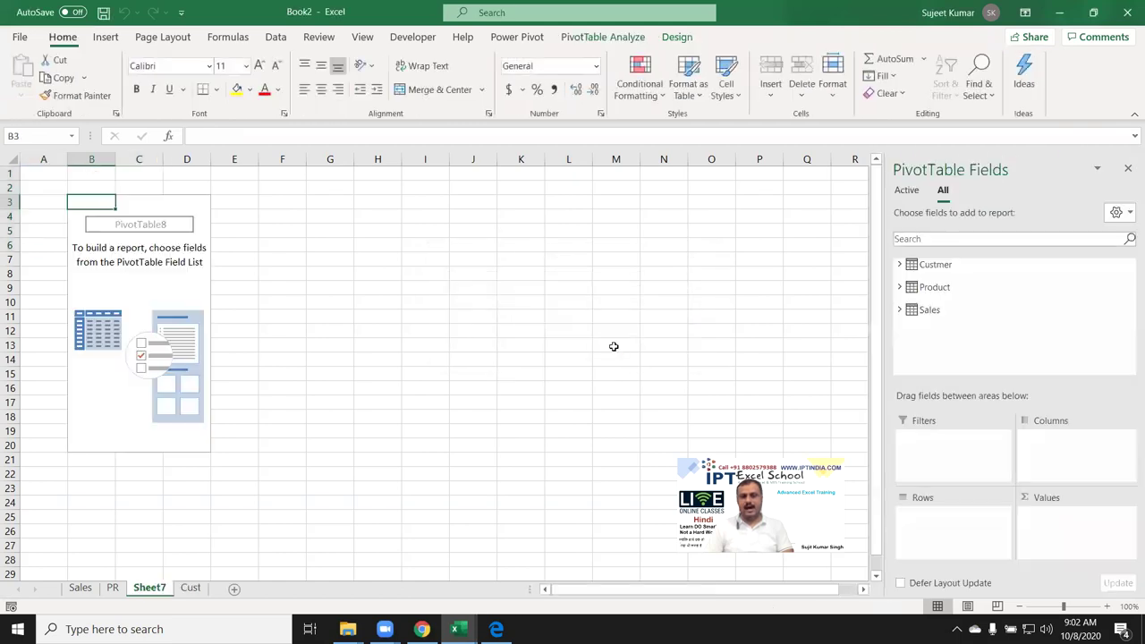
left_click(900, 310)
scroll(953, 340, "down", 2)
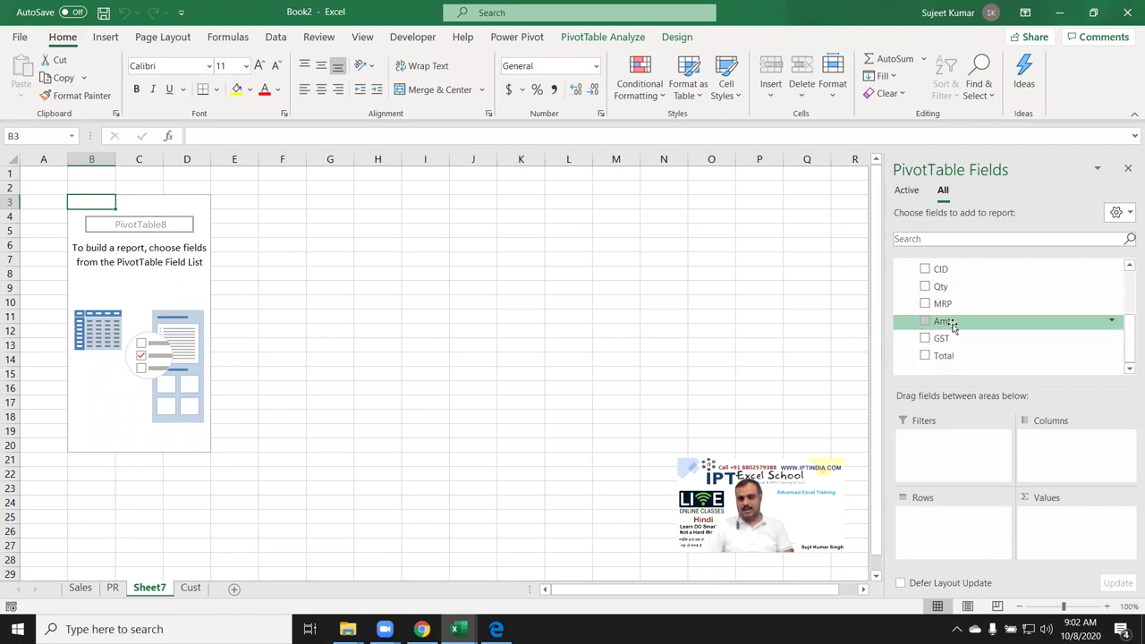
left_click_drag(953, 326, 1047, 526)
left_click_drag(942, 338, 1045, 528)
mouse_move(944, 355)
left_mouse_down()
mouse_move(1048, 524)
mouse_move(1046, 548)
left_mouse_up()
Step: Put the Product table's Name field in the PivotTable rows
scroll(930, 358, "up", 2)
scroll(931, 358, "up", 2)
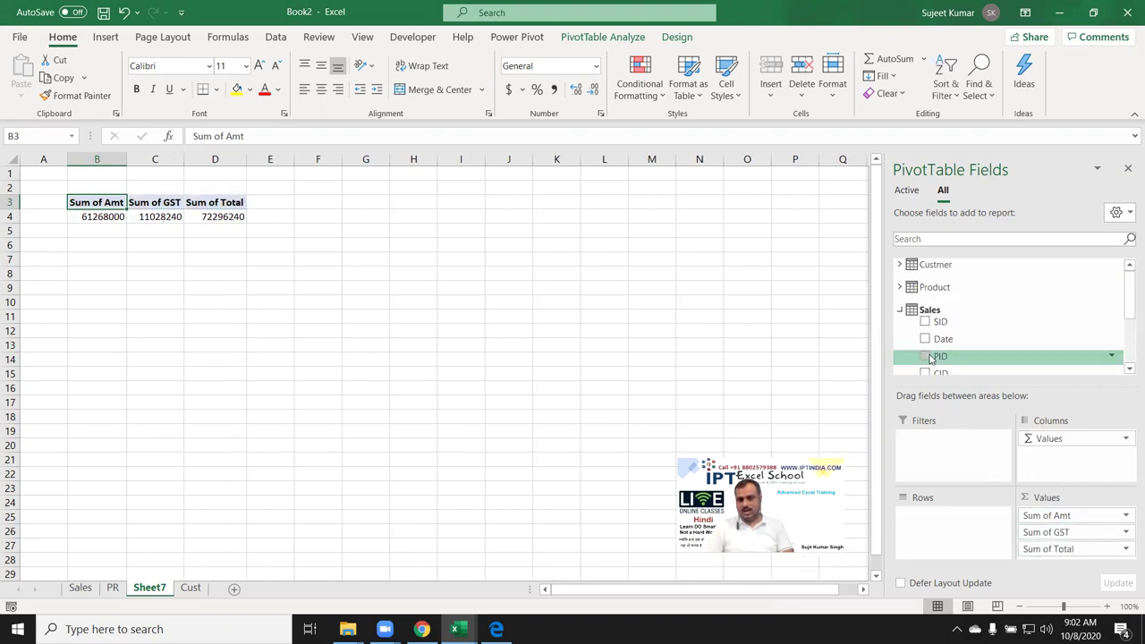
left_click(900, 311)
left_click(900, 287)
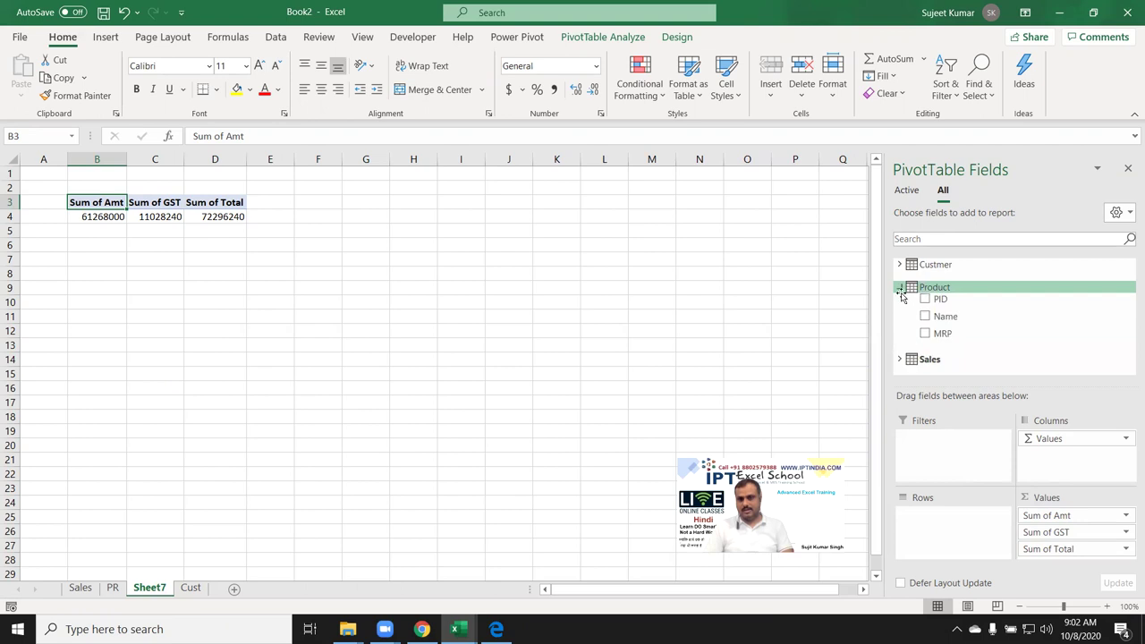
left_click_drag(946, 316, 968, 521)
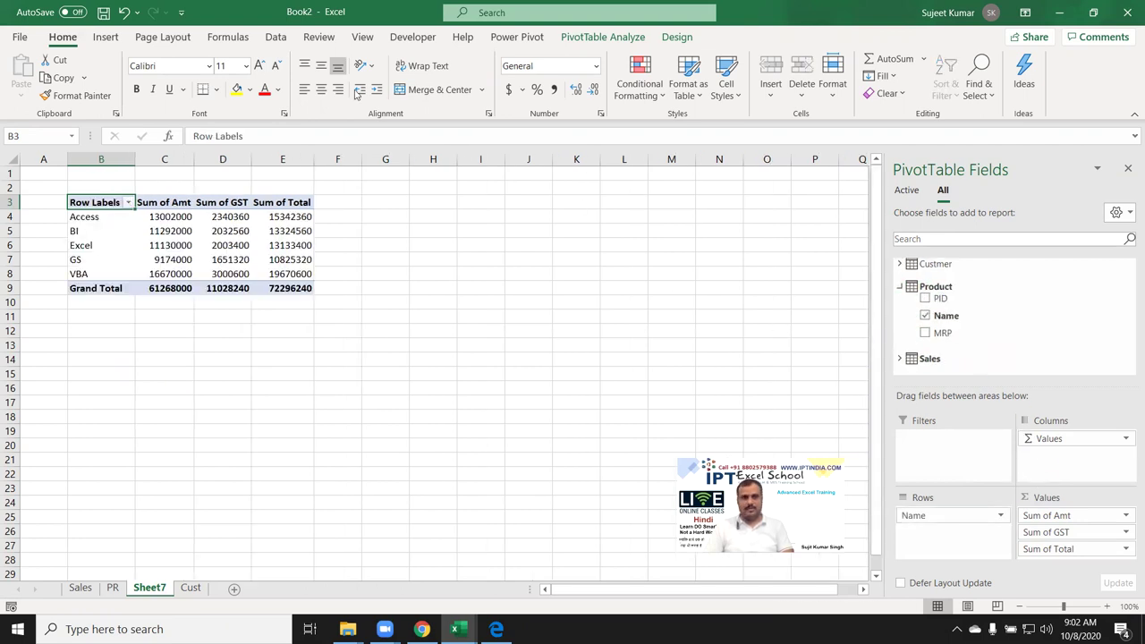
Step: Insert slicers for Custmer City, Custmer Name and Product Name from all tables
left_click(595, 38)
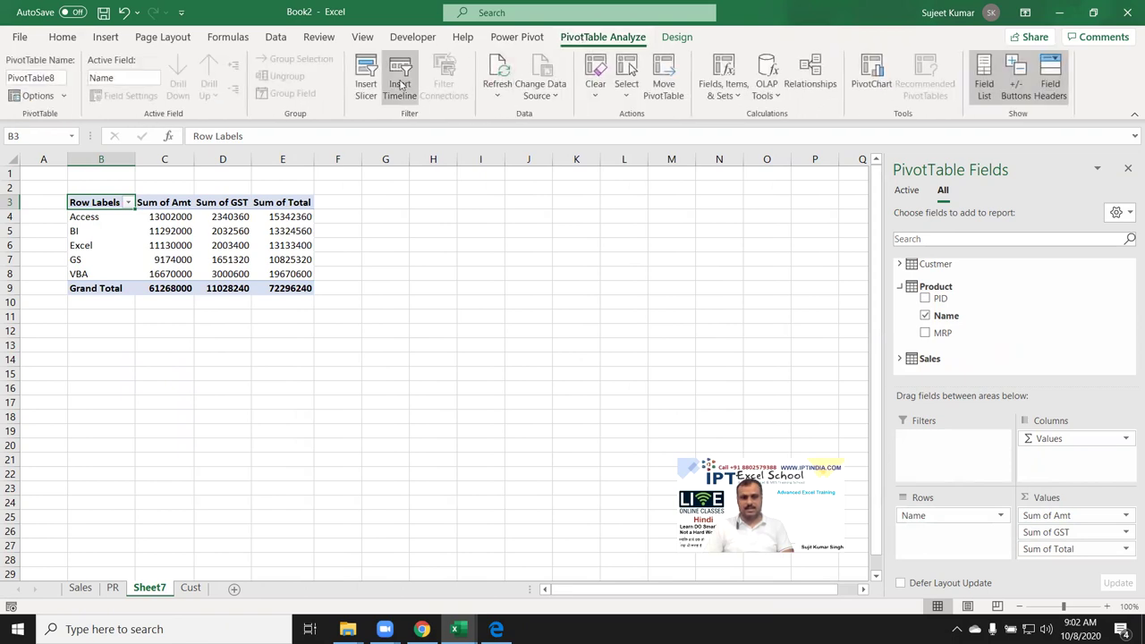
left_click(365, 84)
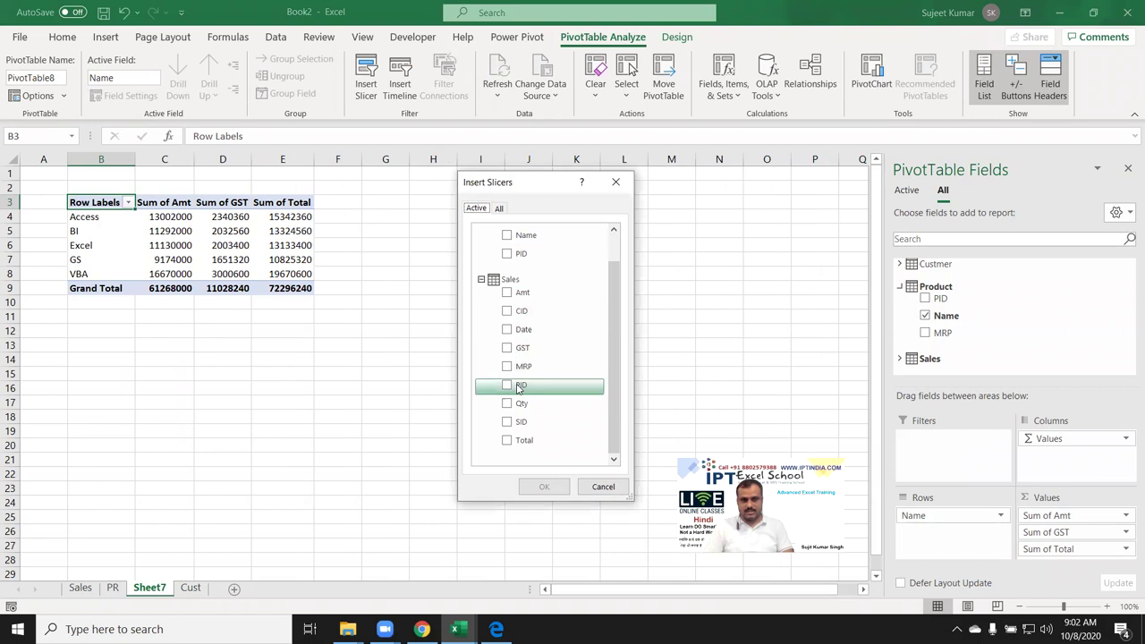
scroll(523, 374, "down", 2)
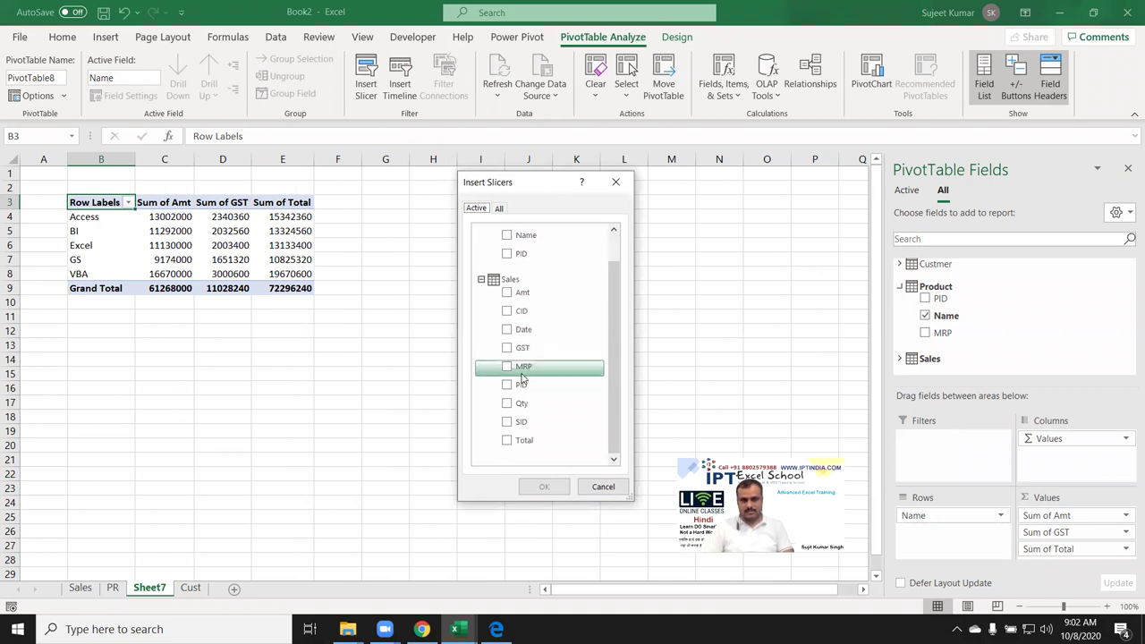
left_click(499, 209)
scroll(526, 380, "down", 3)
scroll(526, 383, "down", 2)
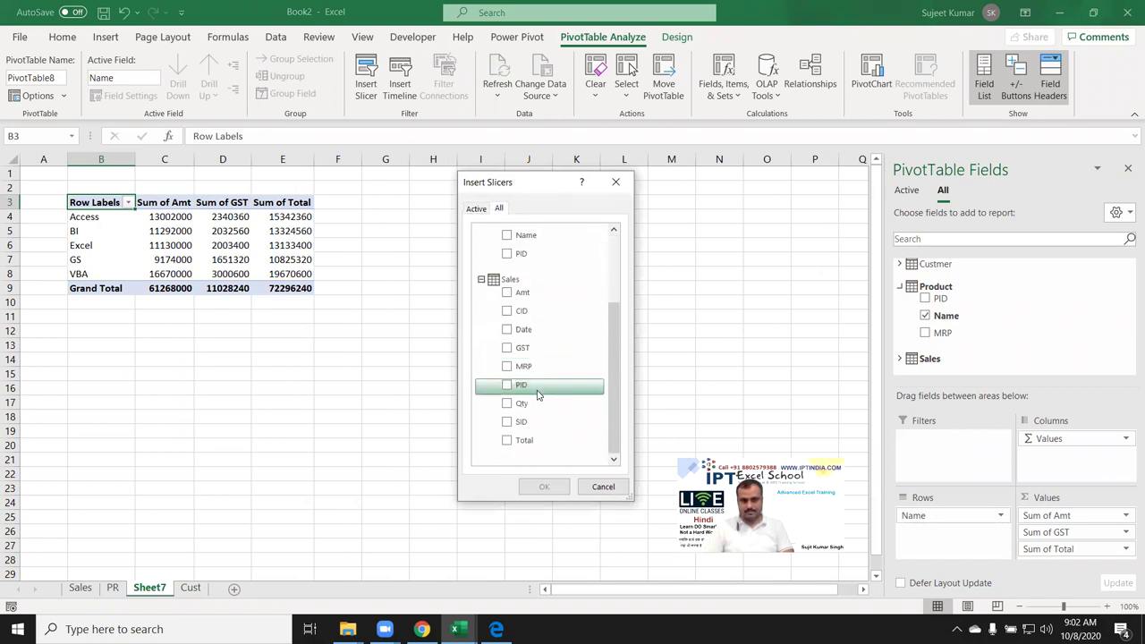
scroll(526, 383, "up", 5)
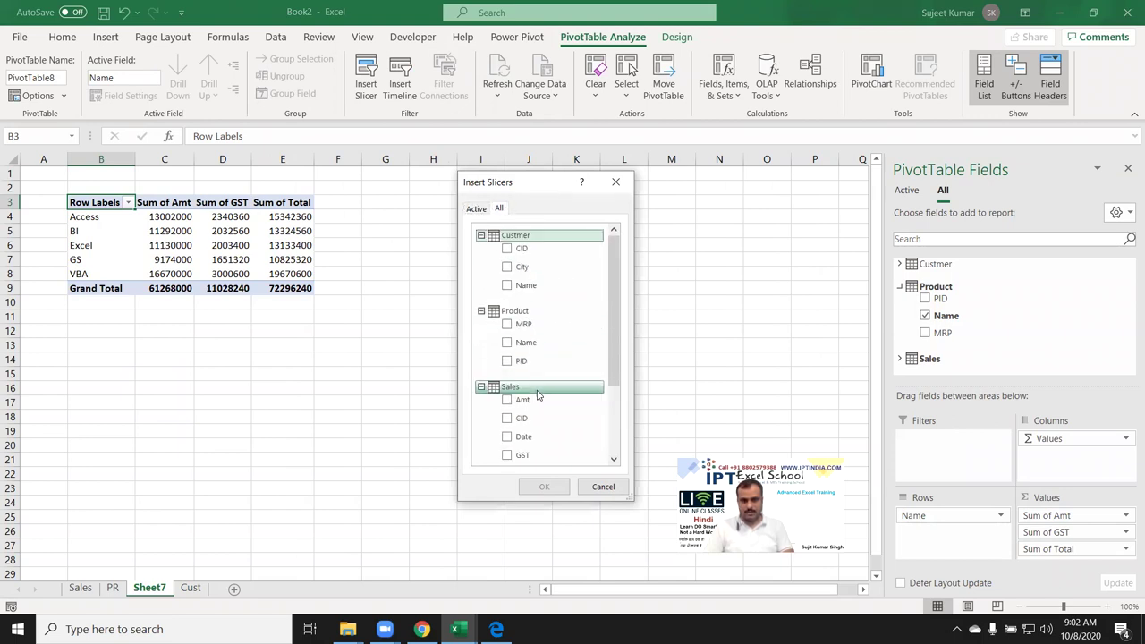
left_click(508, 266)
left_click(509, 286)
left_click(509, 344)
scroll(552, 391, "down", 2)
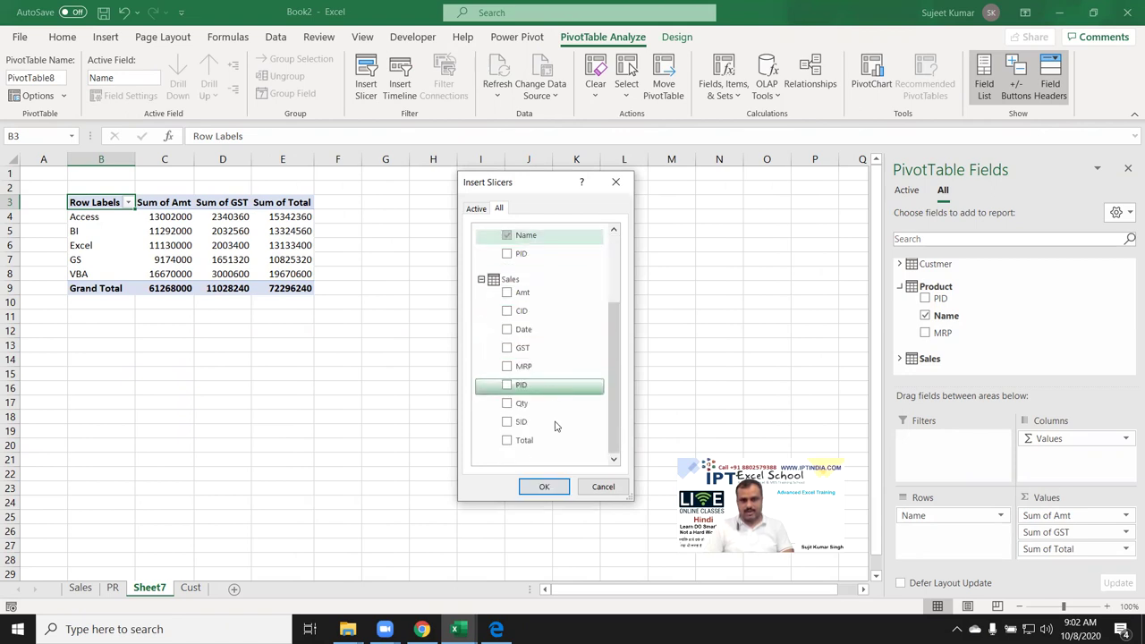
left_click(543, 486)
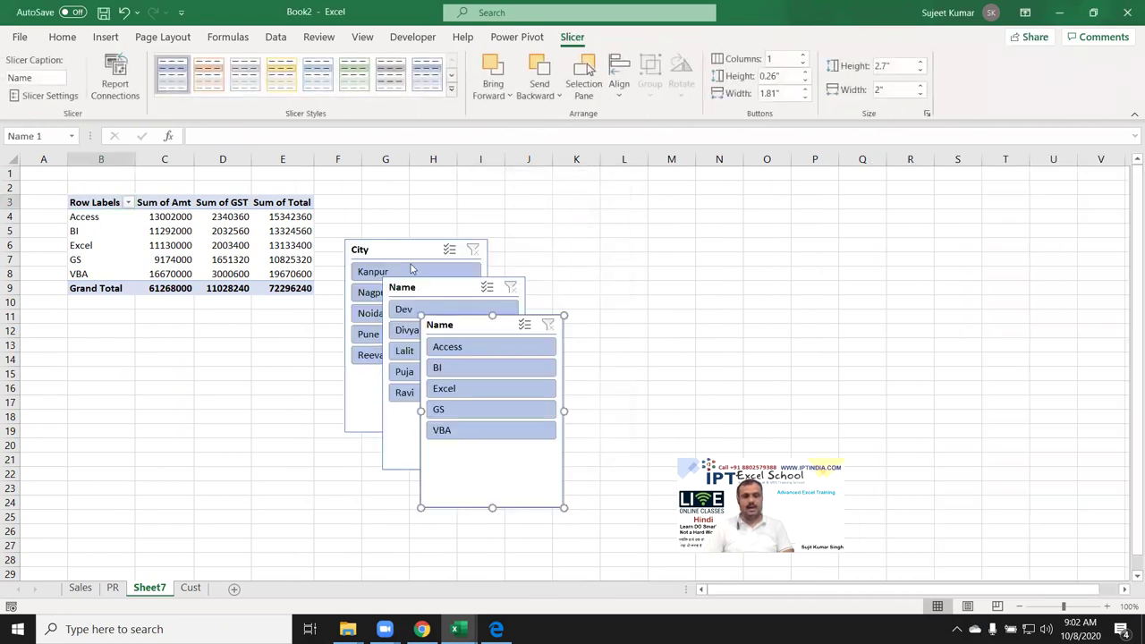
Step: Line up the City, customer Name and product Name slicers in a row beside the PivotTable
left_click_drag(411, 251, 420, 205)
left_click_drag(455, 287, 582, 195)
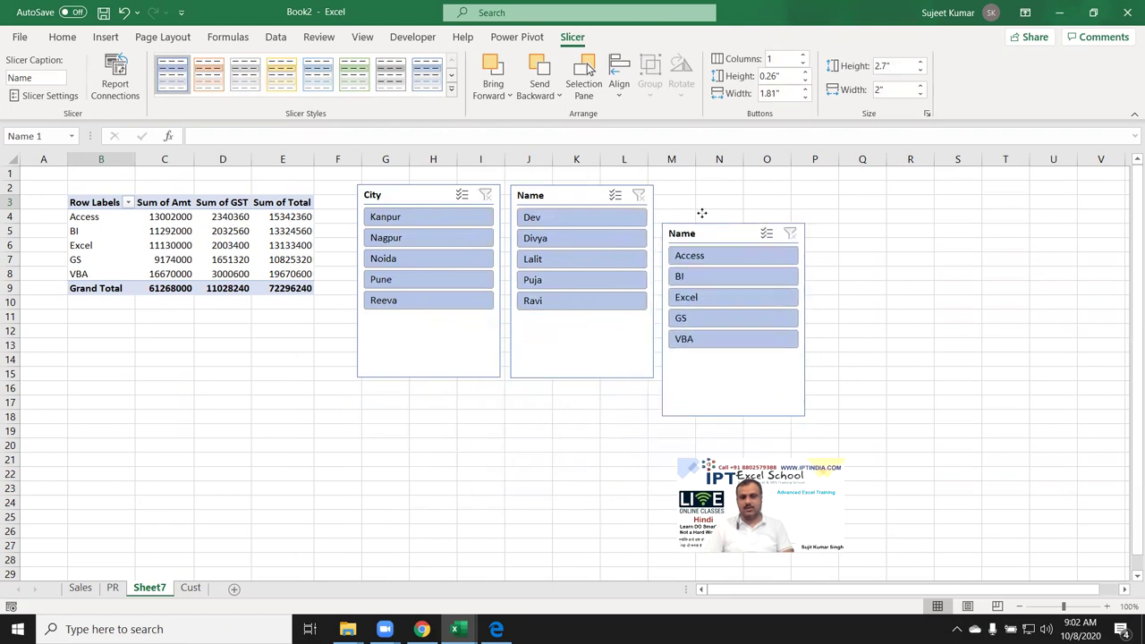
left_click_drag(477, 319, 721, 181)
left_click(873, 286)
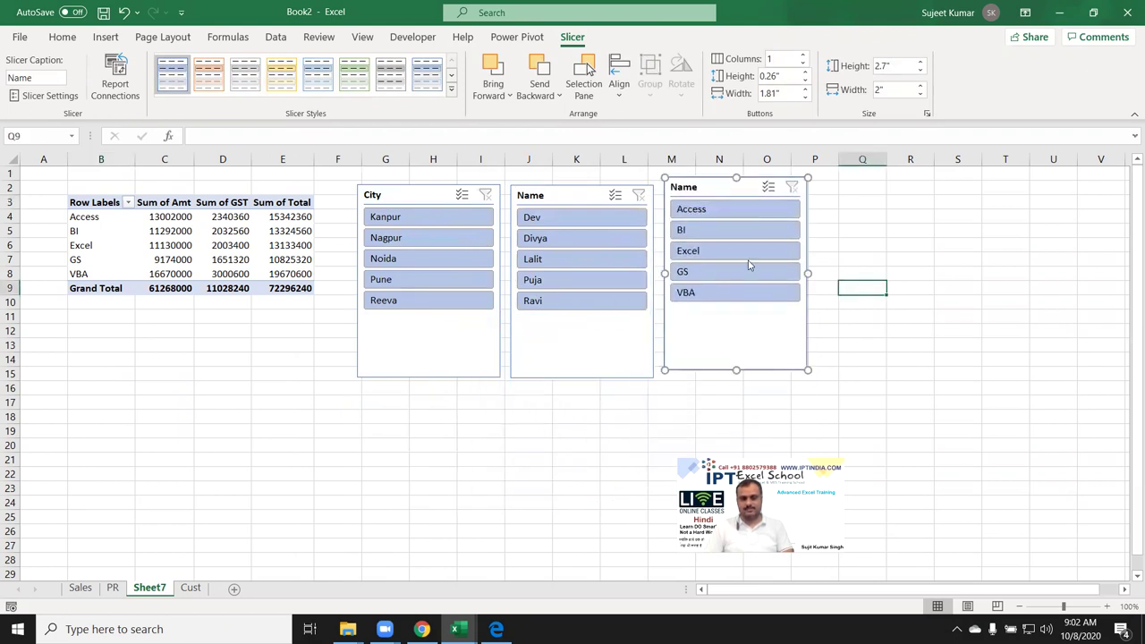
Step: Test filtering by Excel, BI, Access, one customer, Nagpur and Noida, clearing each slicer afterwards
left_click(703, 251)
left_click(694, 230)
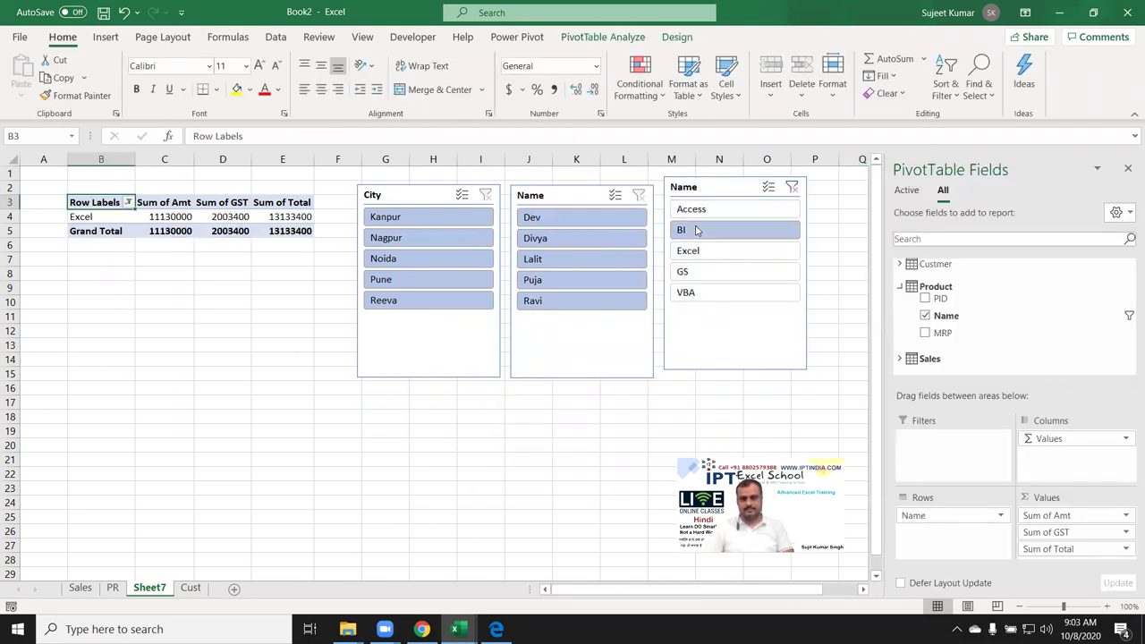
left_click(692, 209)
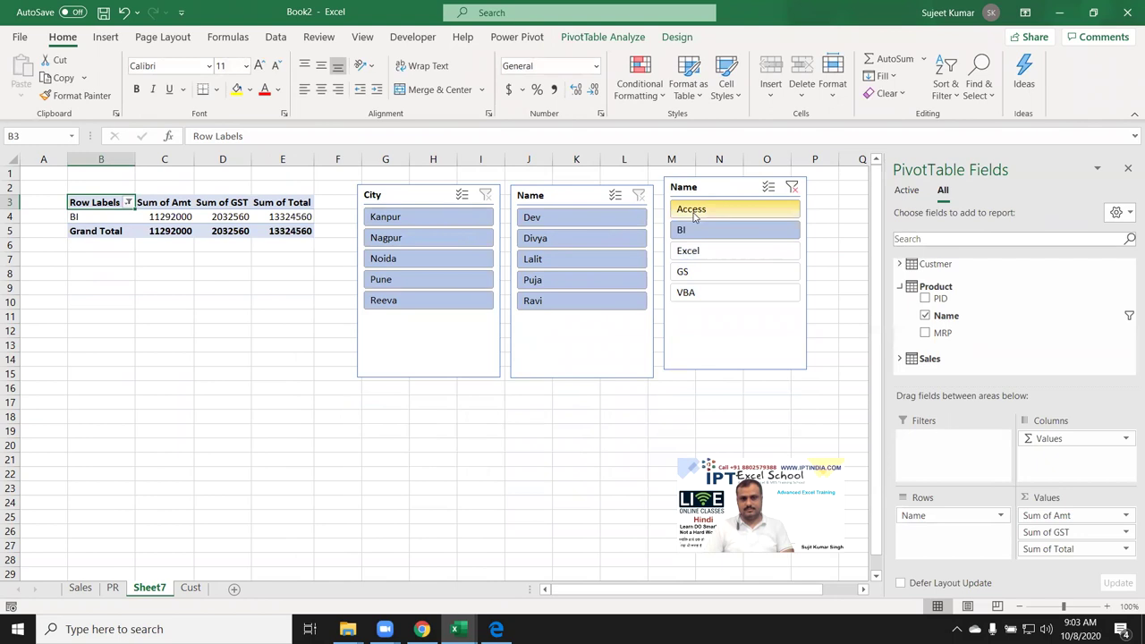
left_click(792, 187)
left_click(575, 255)
left_click(638, 195)
left_click(410, 238)
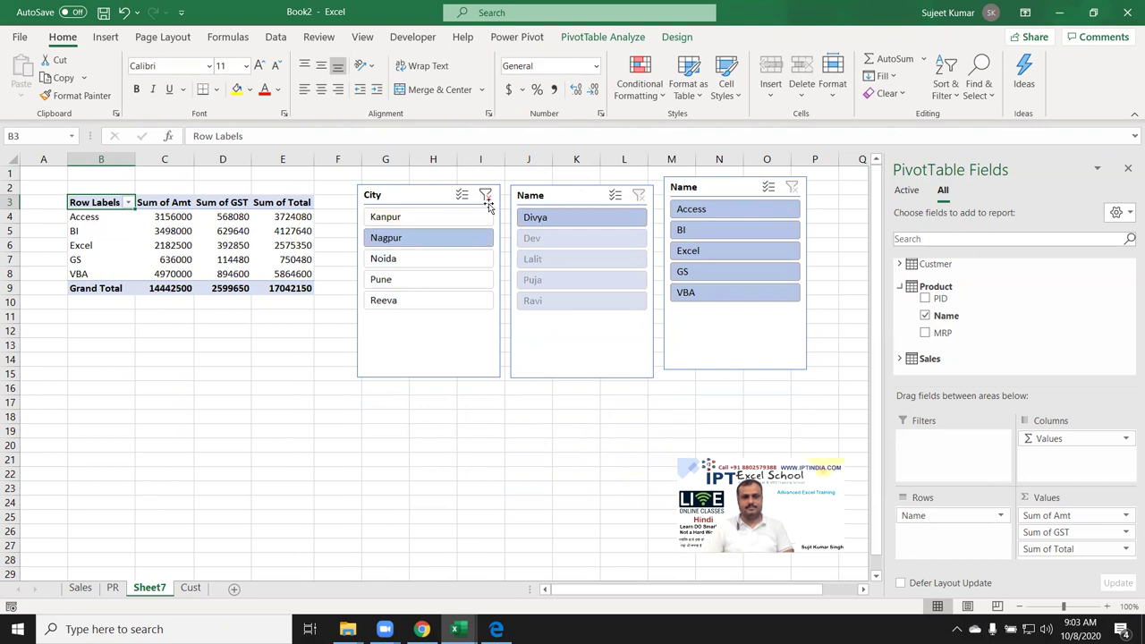
left_click(485, 195)
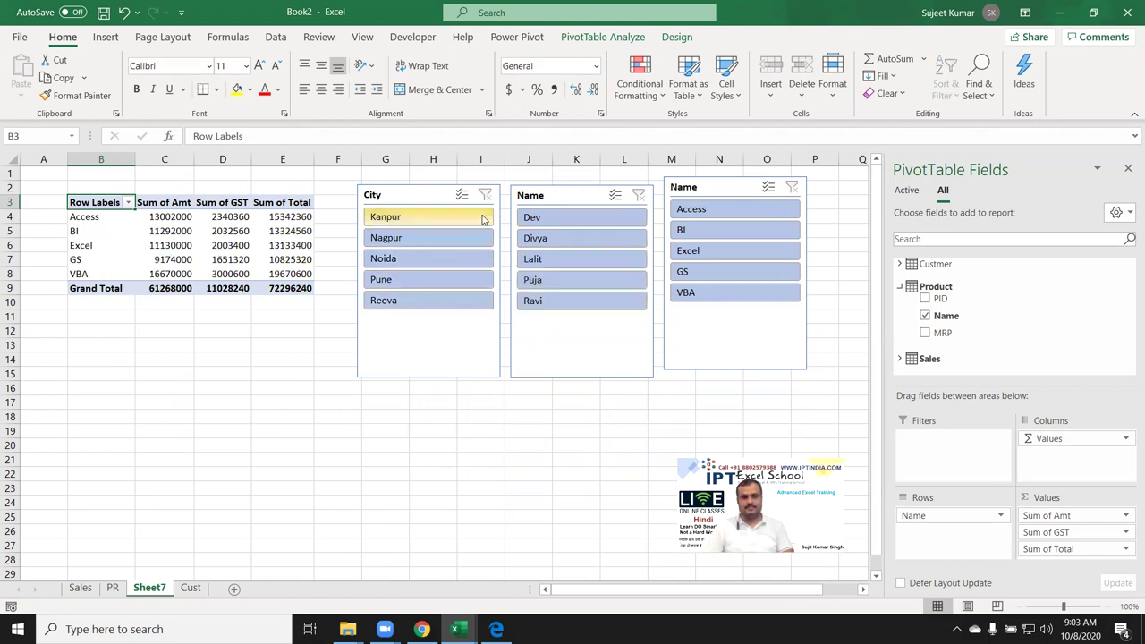
left_click(458, 258)
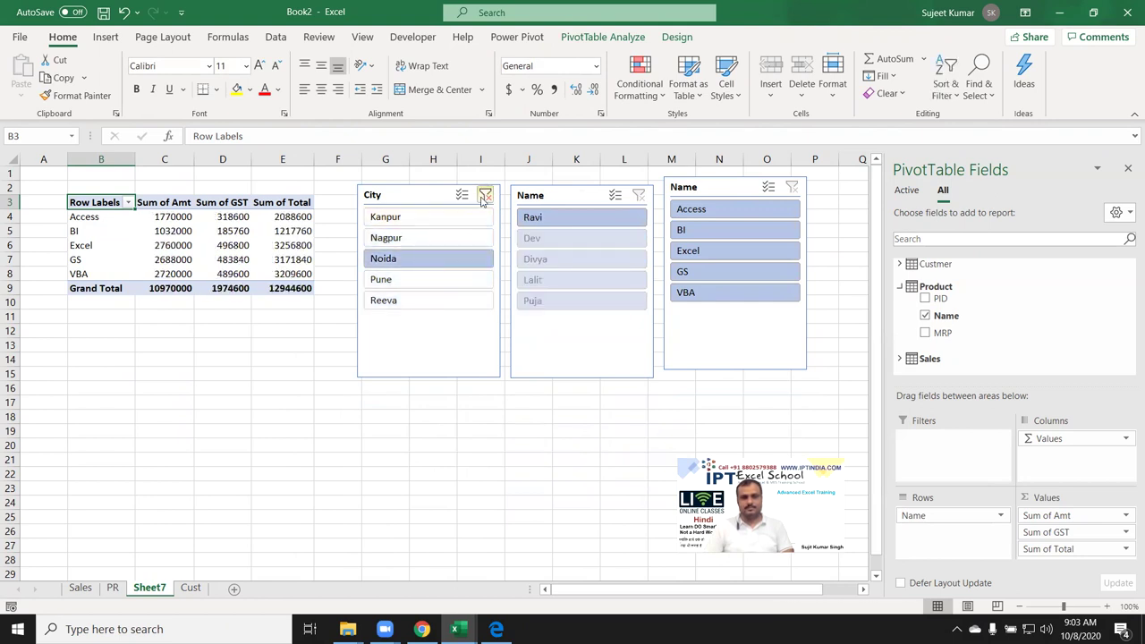
left_click(485, 195)
left_click(285, 362)
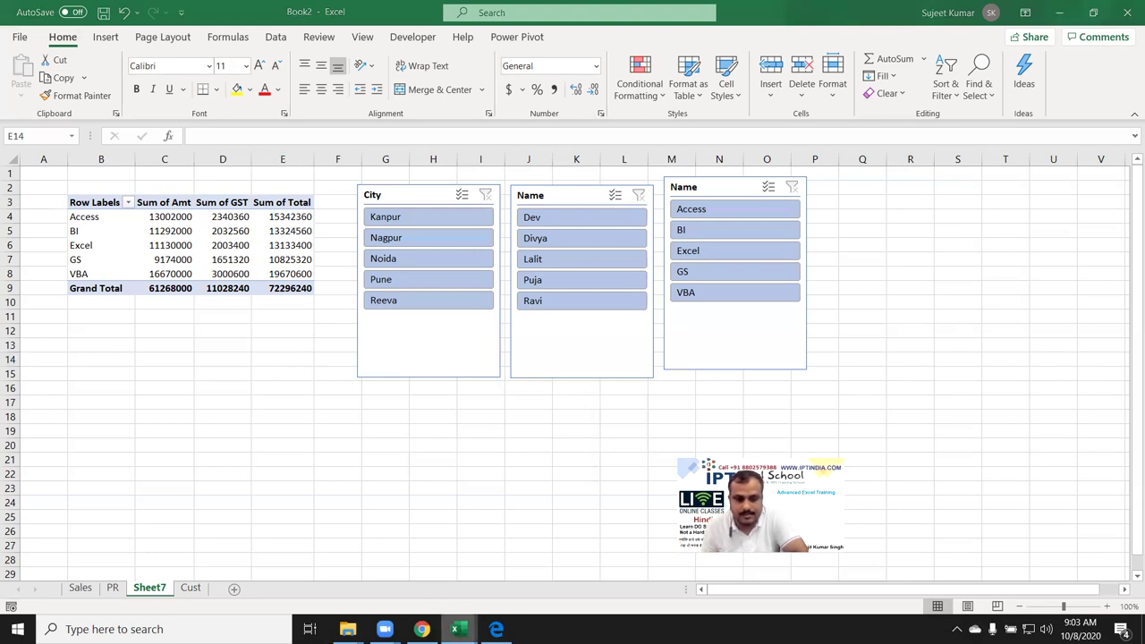
Step: Bring the Power Pivot for Excel window forward from the taskbar Excel previews
left_click(455, 629)
left_click(455, 444)
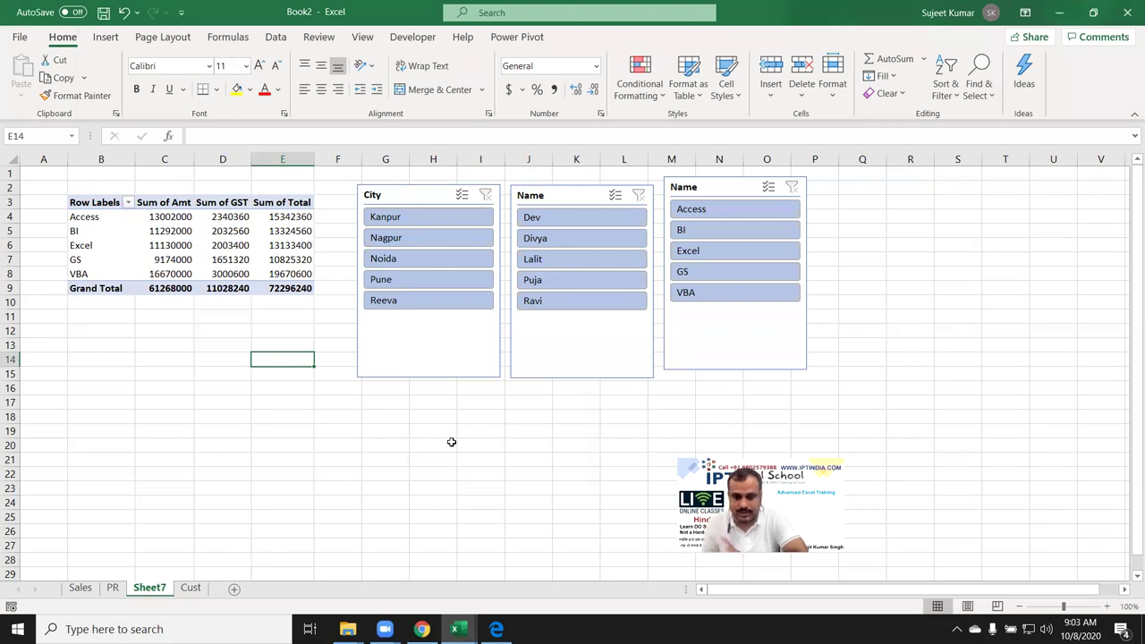
left_click(516, 39)
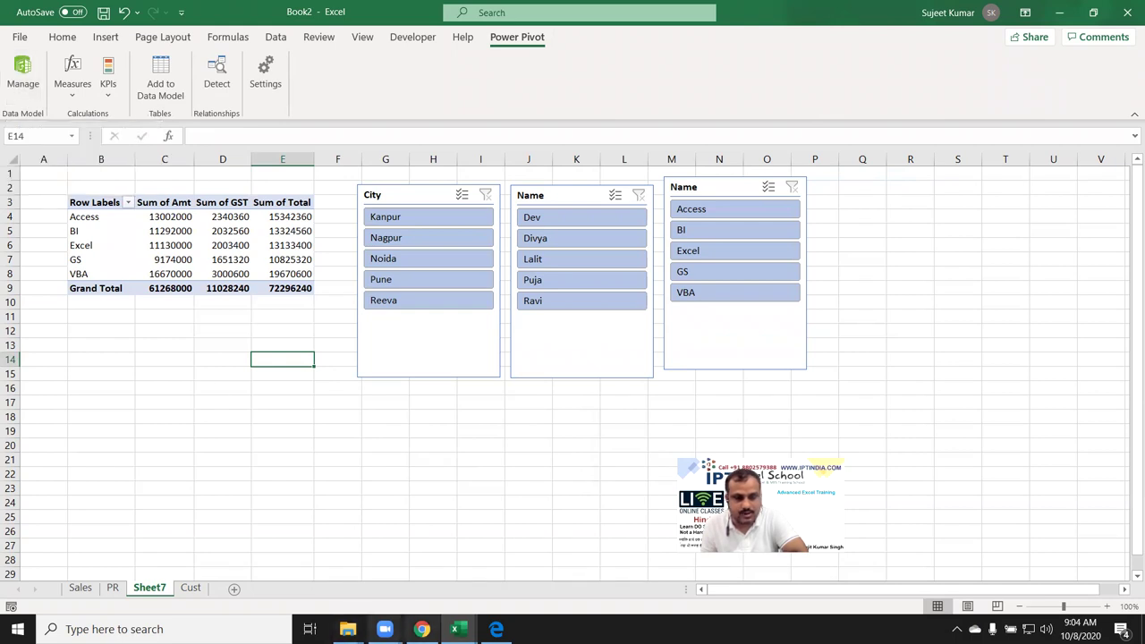
left_click(456, 629)
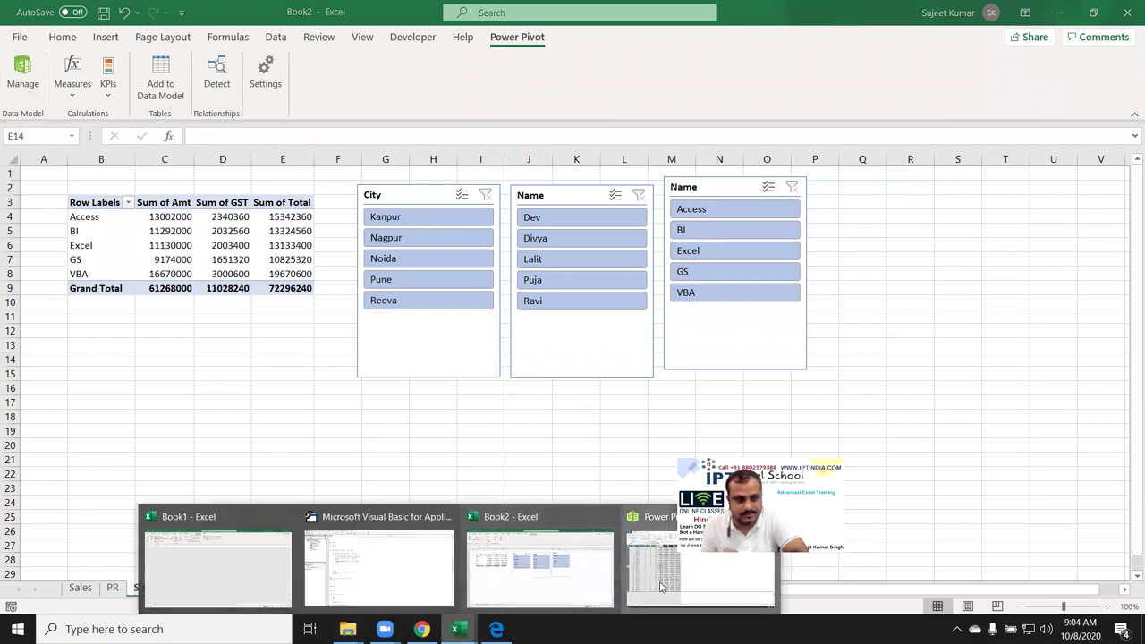
left_click(662, 578)
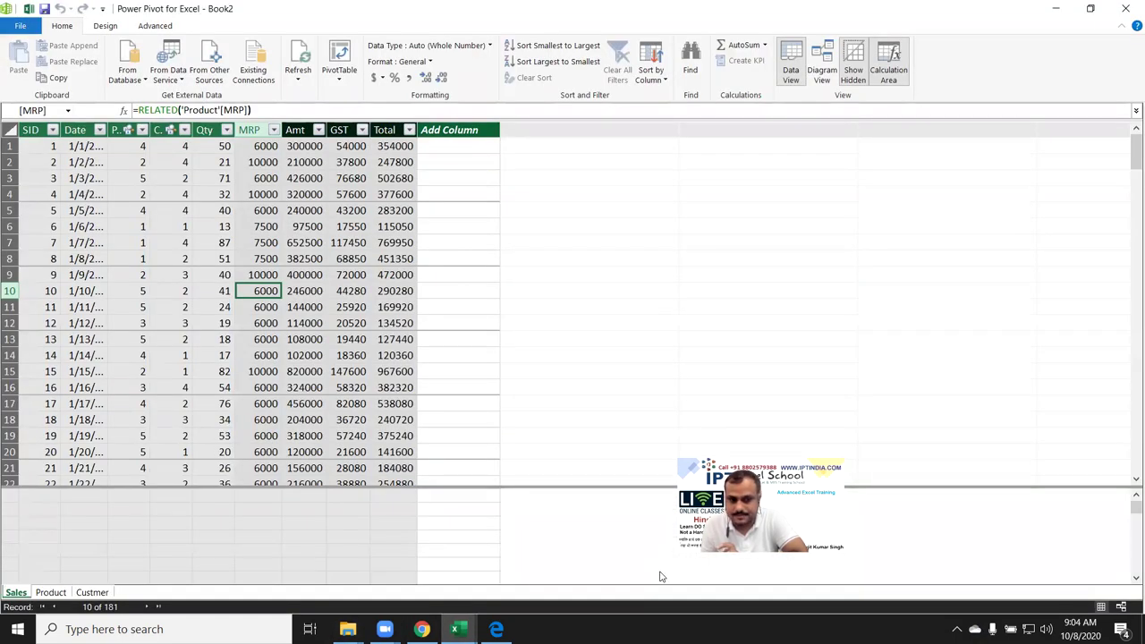
Step: In Book2, view the Sales, PR and Cust sheets, then return to Power Pivot
left_click(456, 629)
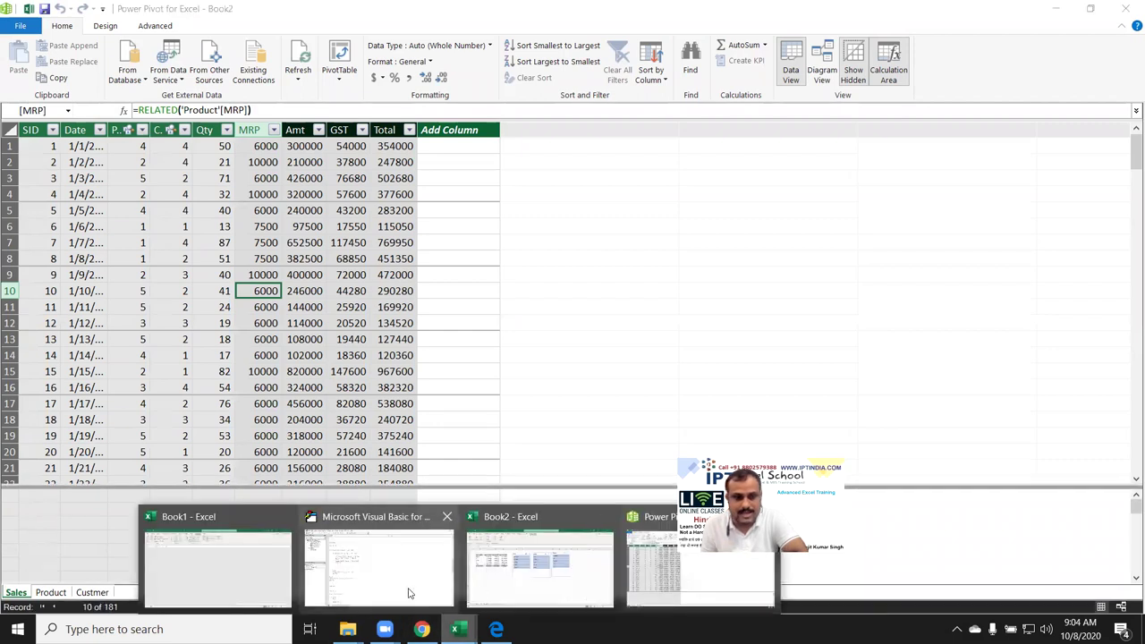
left_click(493, 586)
left_click(79, 592)
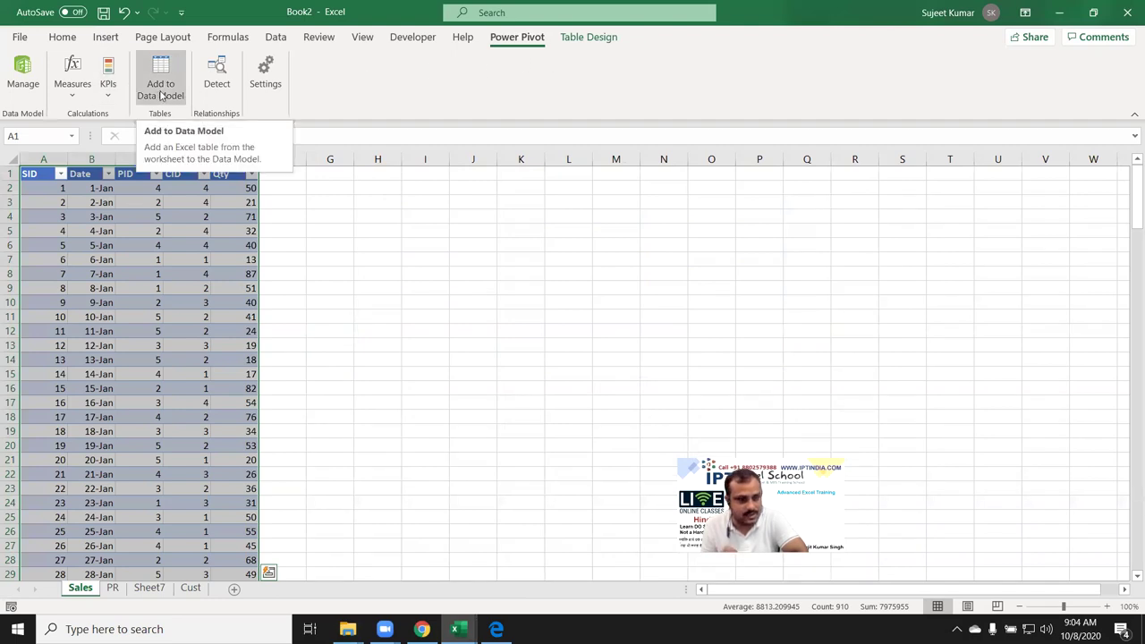
left_click(112, 588)
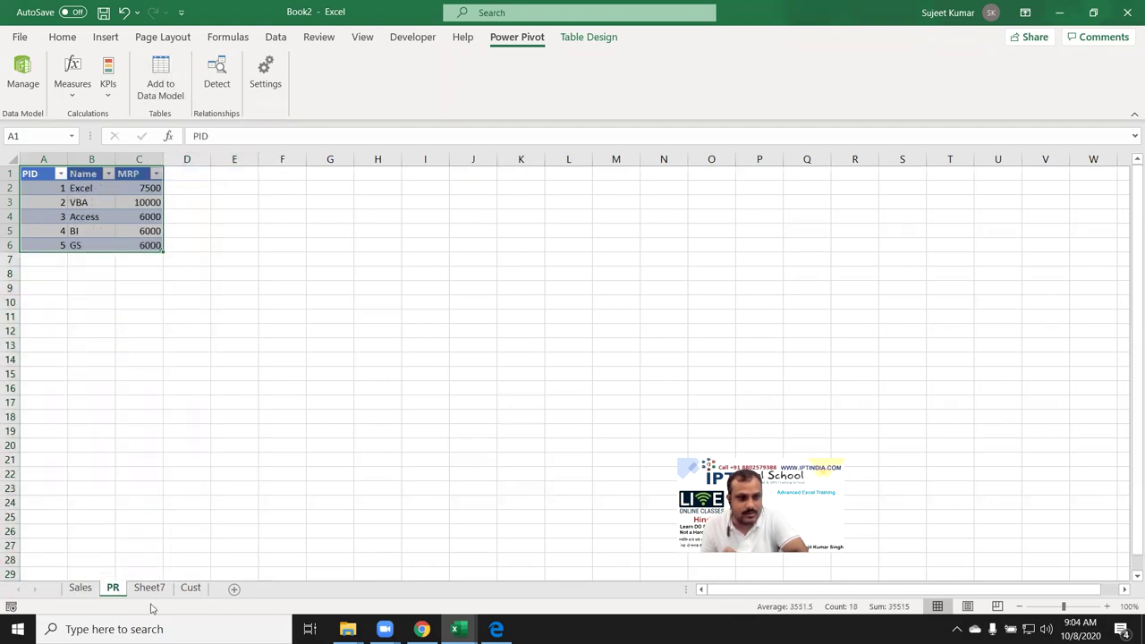
left_click(191, 588)
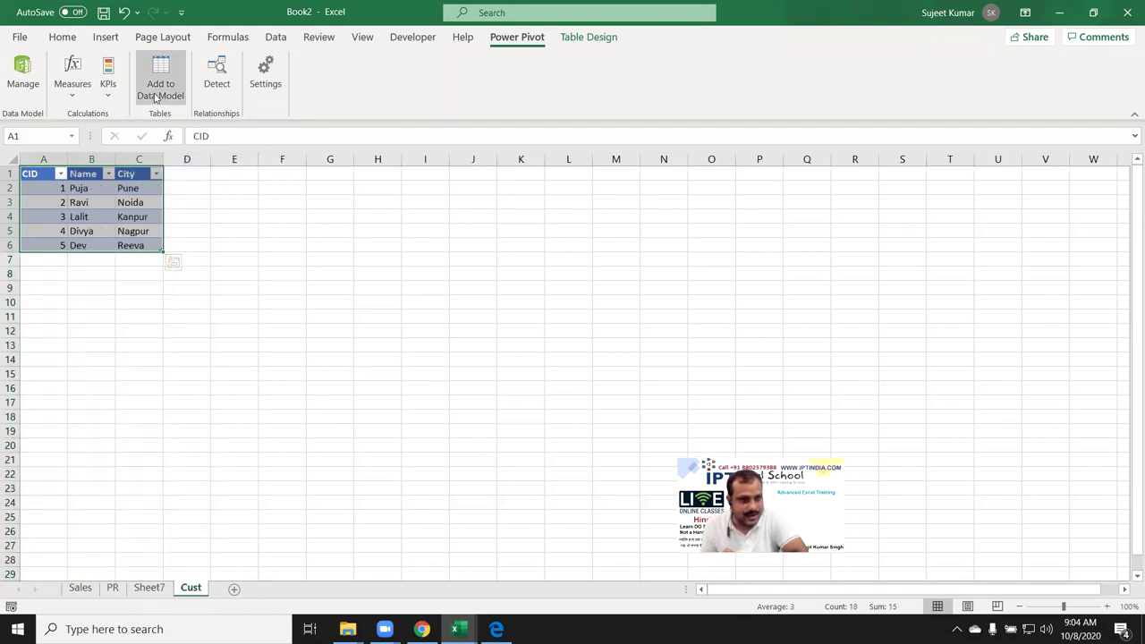
mouse_move(455, 629)
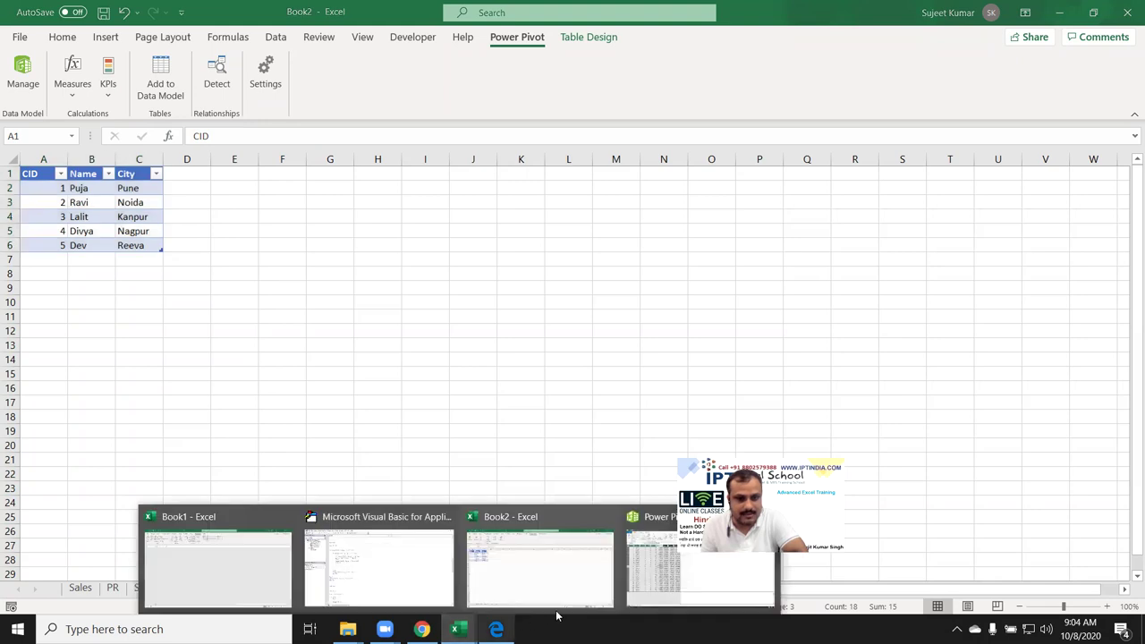
left_click(680, 551)
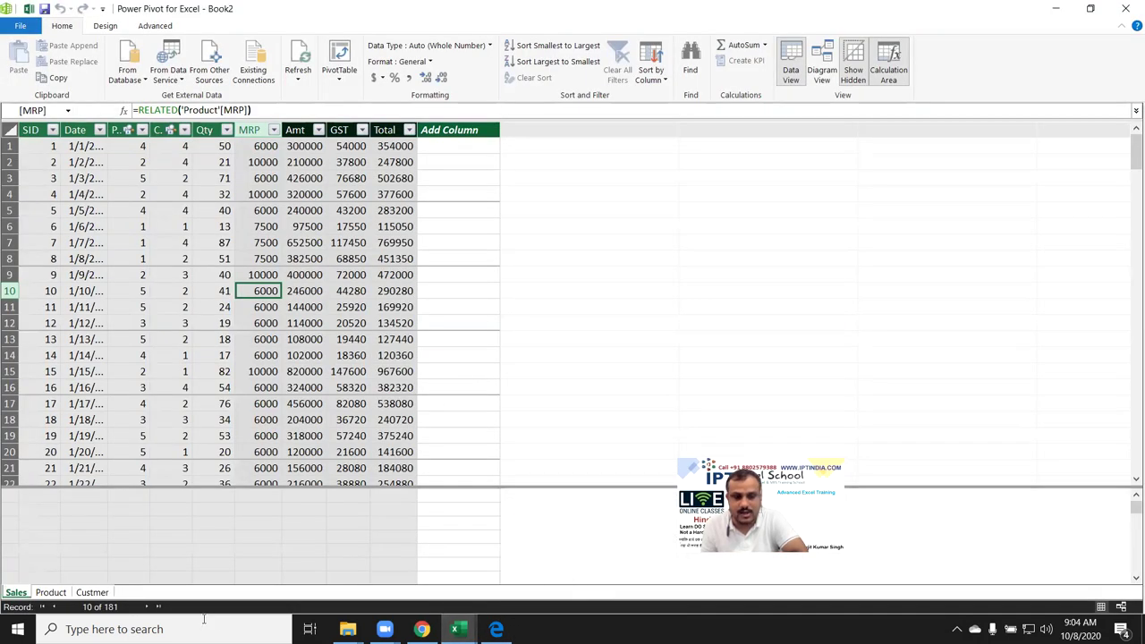
Step: Browse the Custmer, Product and Sales tables, ending on Custmer's CID, Name and City list
left_click(92, 592)
left_click(51, 592)
left_click(26, 593)
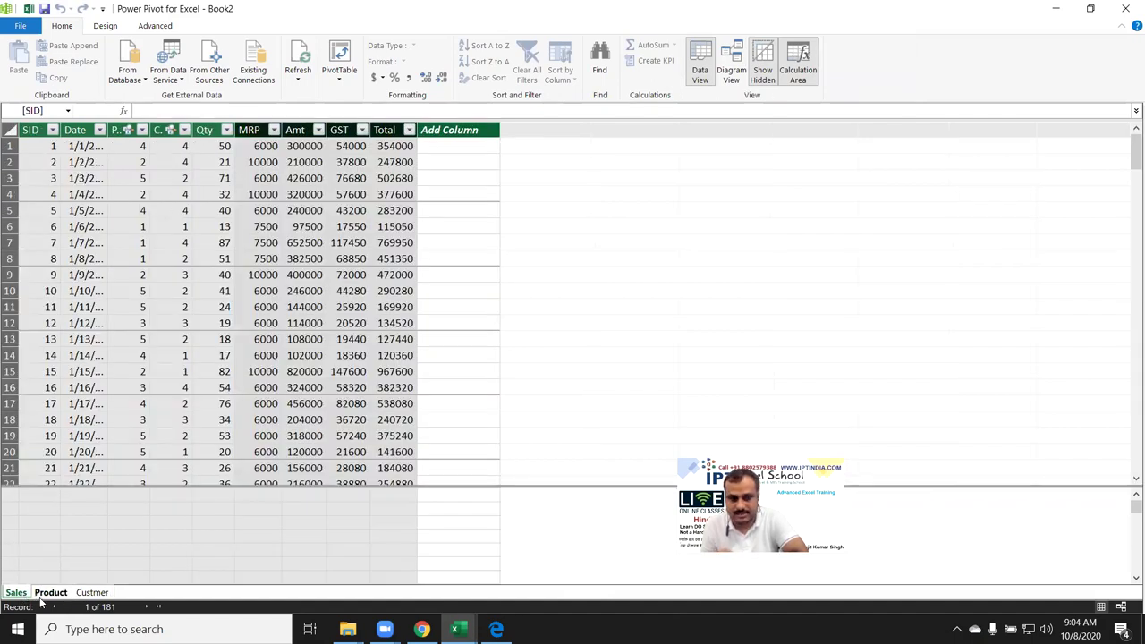
left_click(50, 593)
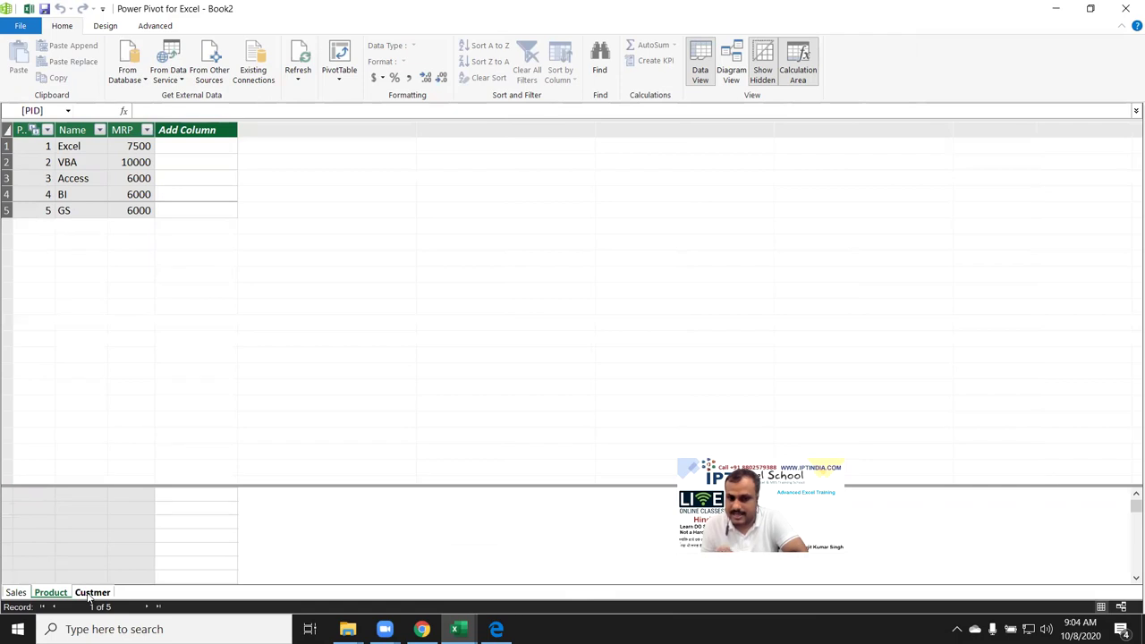
left_click(92, 592)
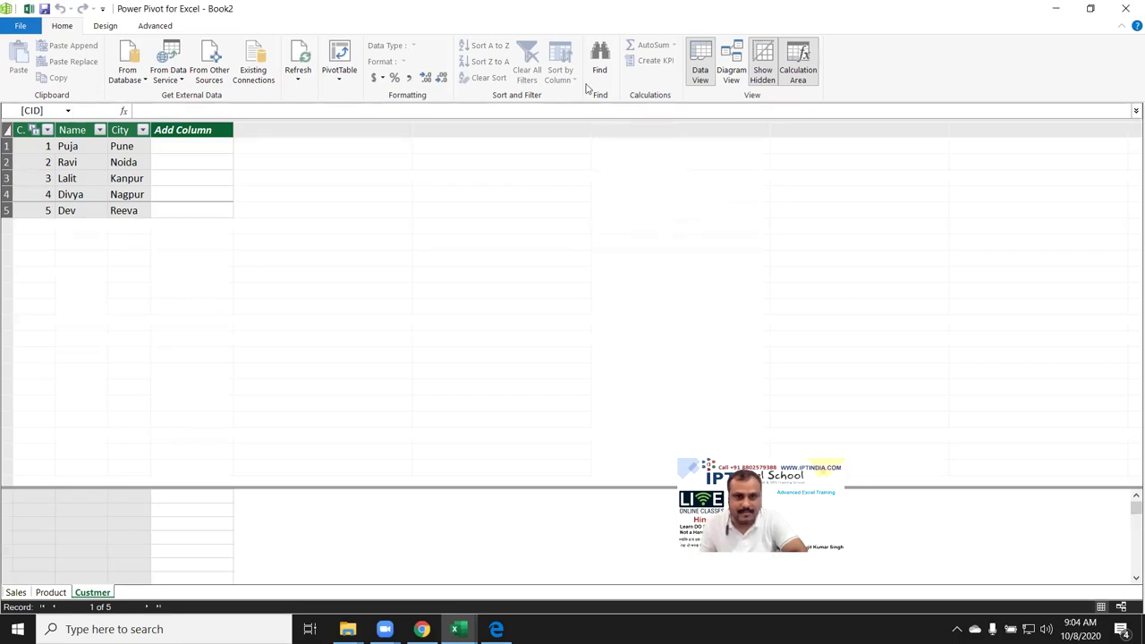
Step: In Diagram View, move Custmer up beside Sales, shift Sales right, then return to Data View
left_click(732, 77)
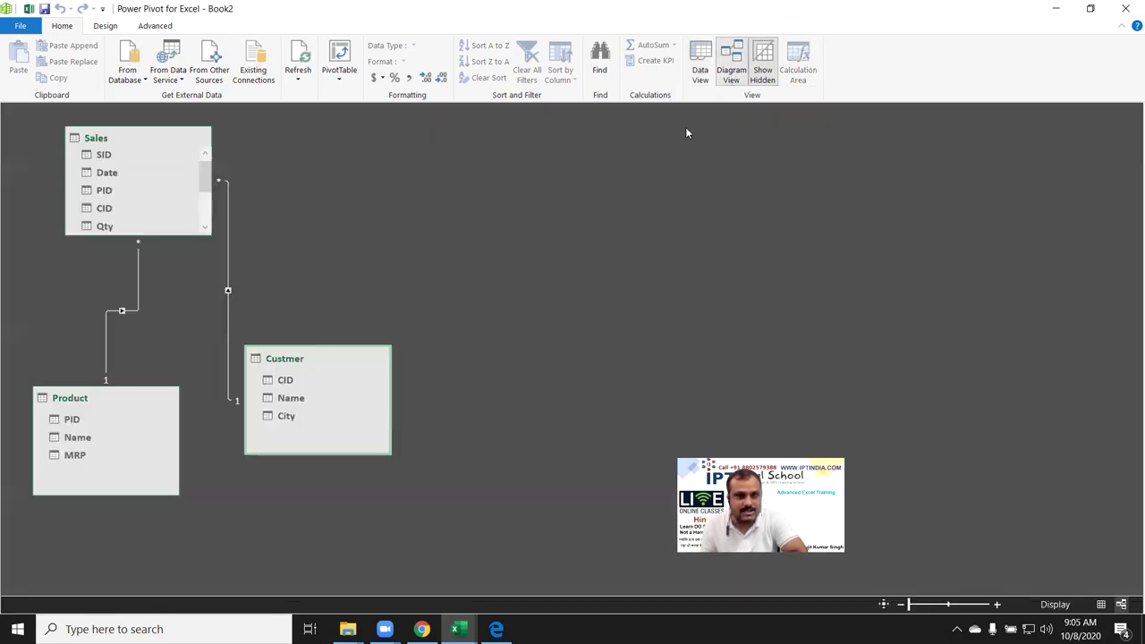
mouse_move(310, 350)
left_mouse_down()
mouse_move(478, 150)
mouse_move(434, 270)
left_mouse_up()
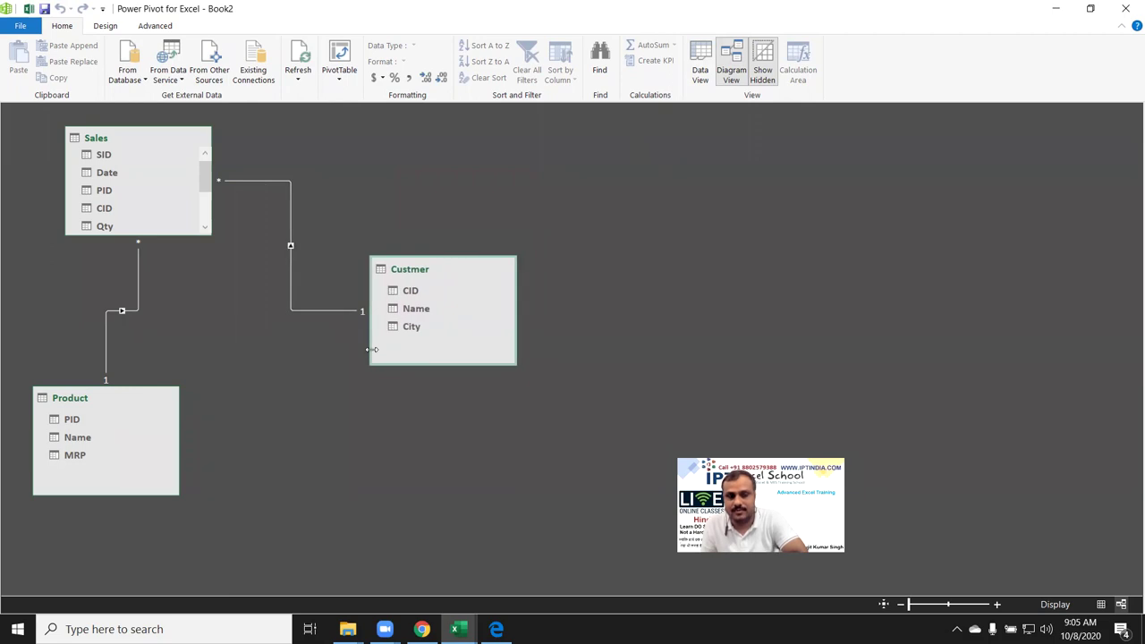
scroll(211, 177, "up", 1)
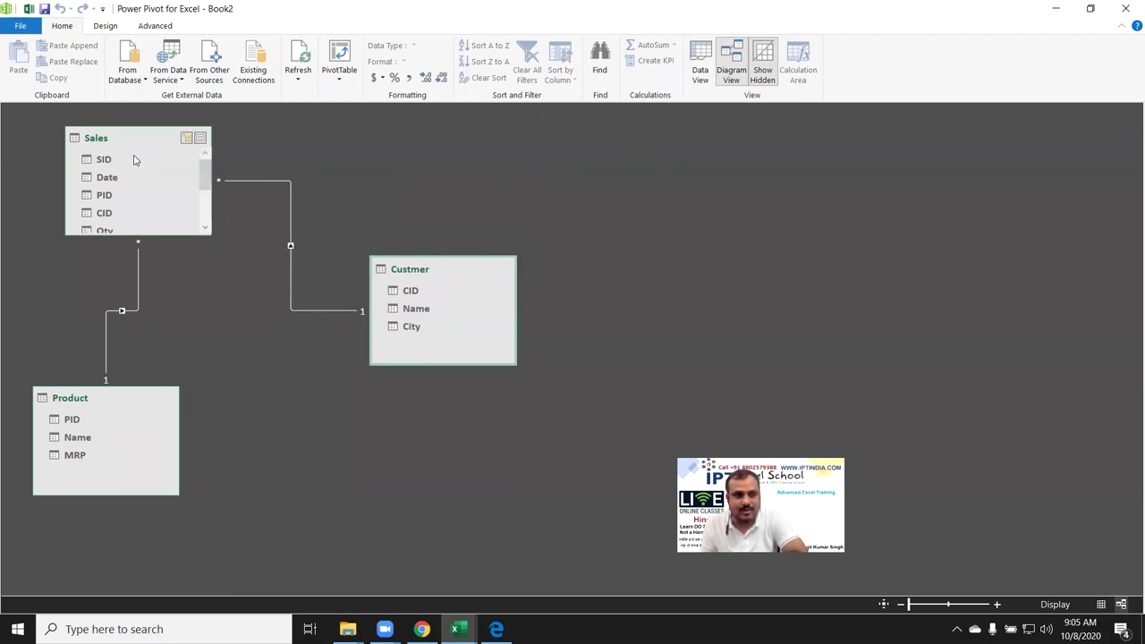
left_click_drag(106, 141, 176, 143)
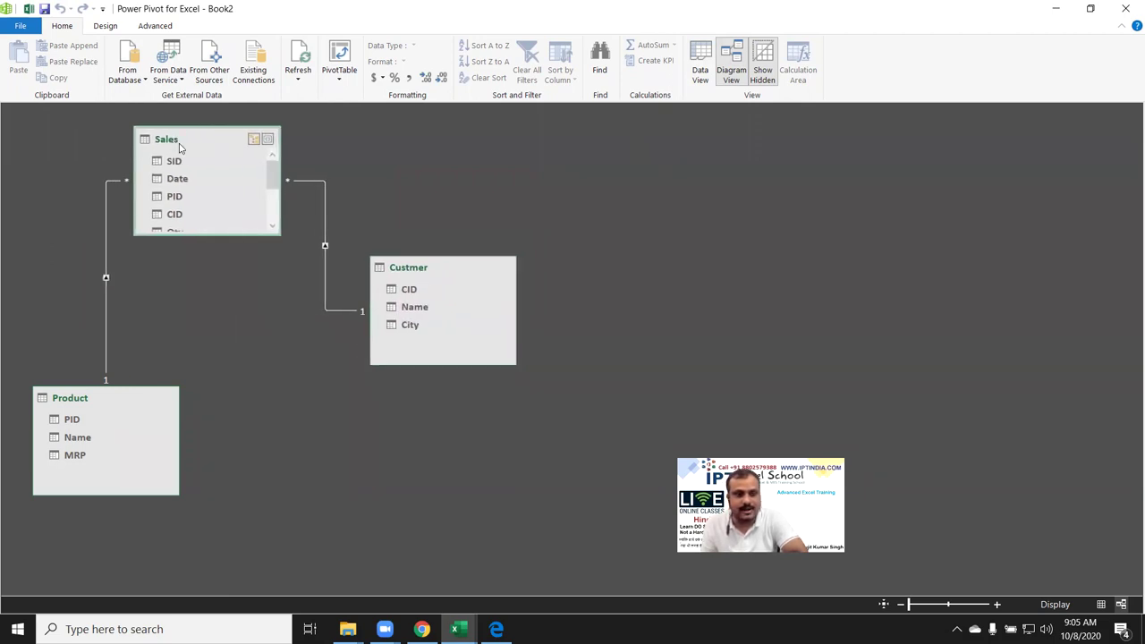
scroll(199, 192, "down", 2)
scroll(184, 189, "up", 2)
scroll(182, 183, "up", 1)
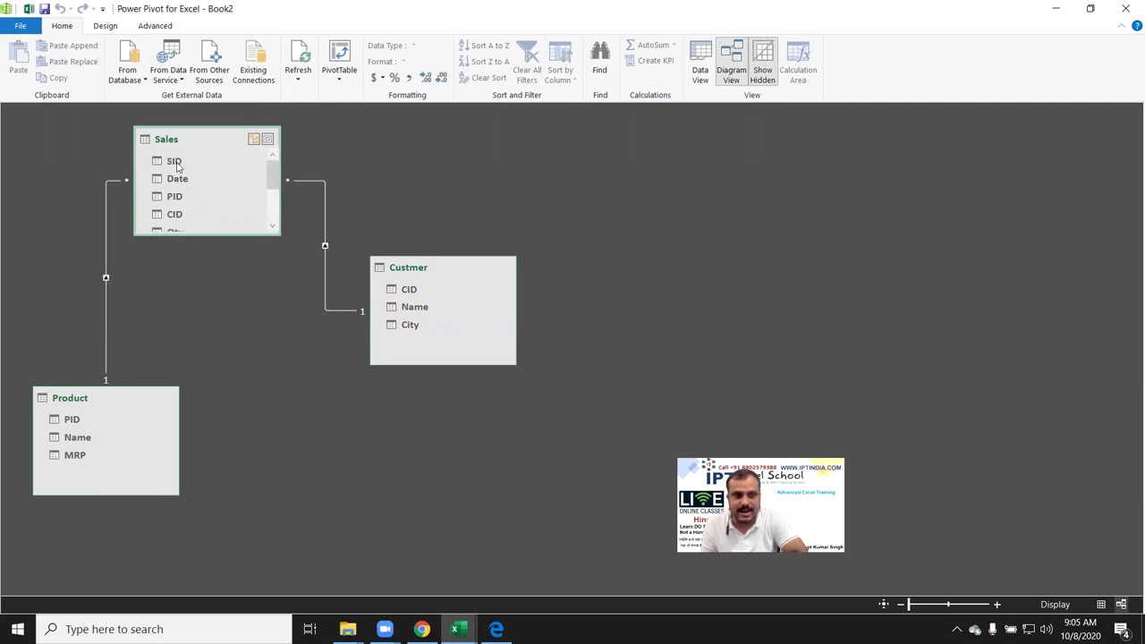
scroll(179, 192, "down", 2)
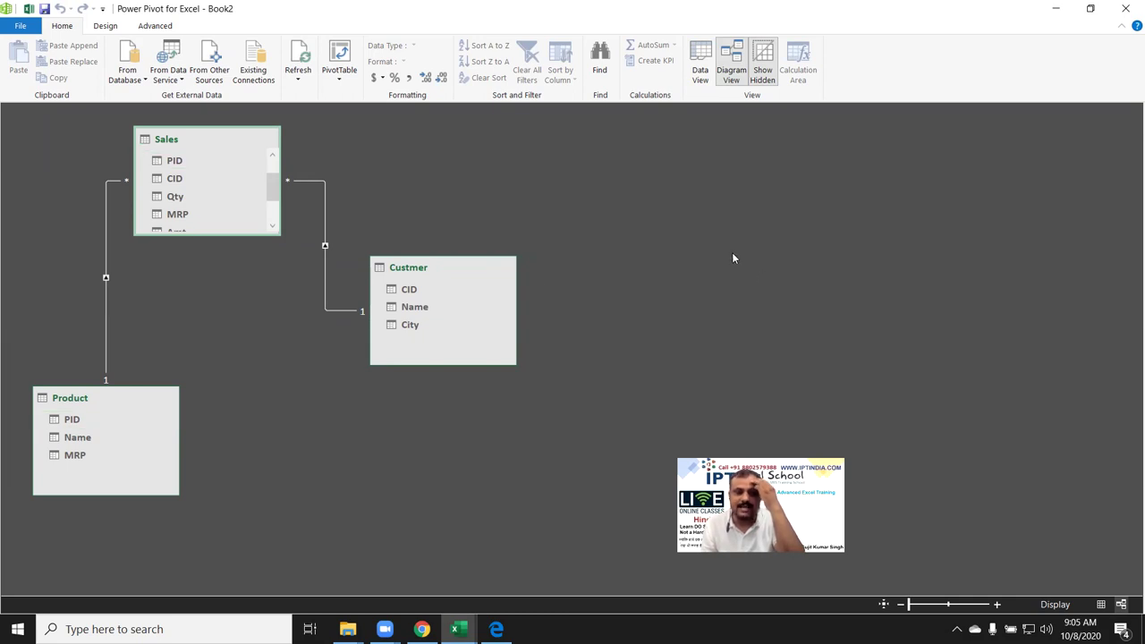
left_click(703, 71)
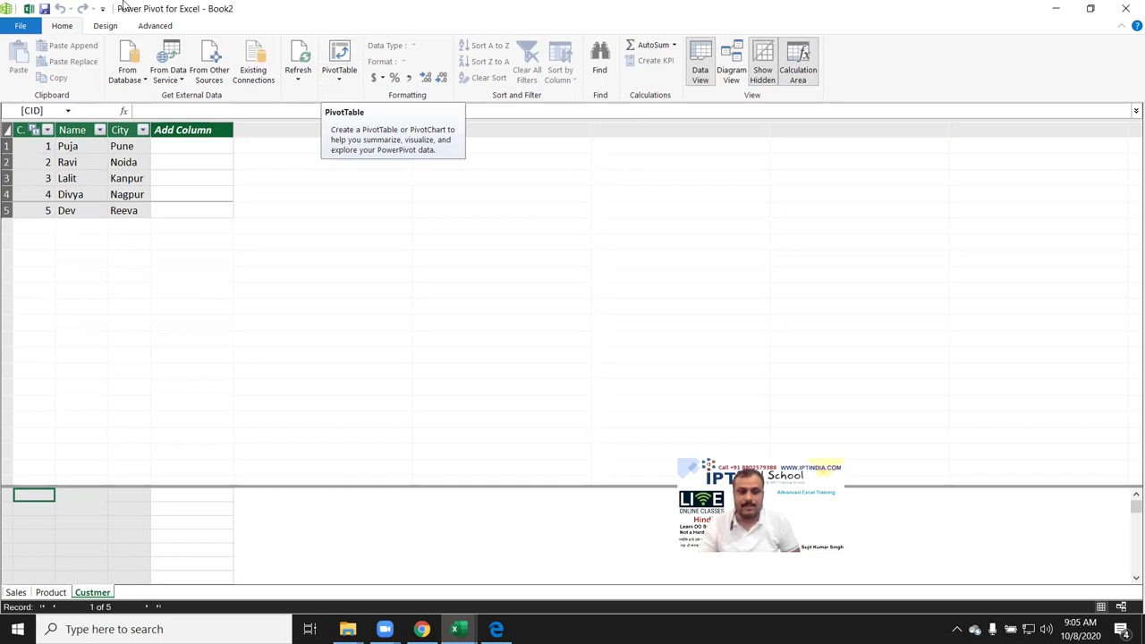
Step: Inspect the Sales table's Qty column, glance at the Product table, then return to Sales
left_click(16, 593)
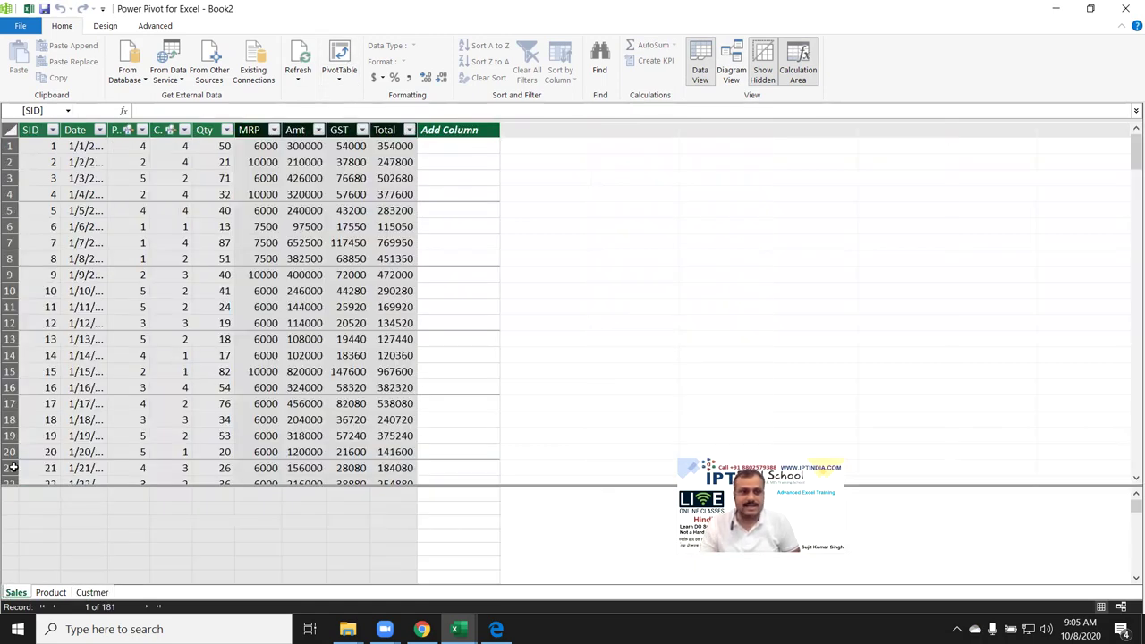
left_click(207, 146)
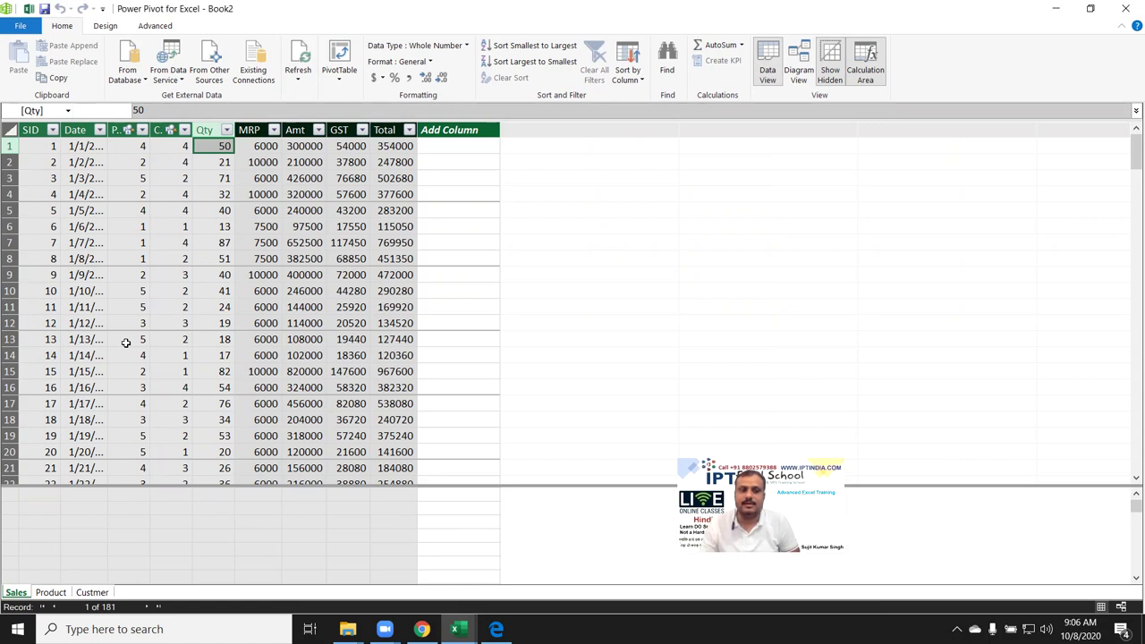
left_click(51, 592)
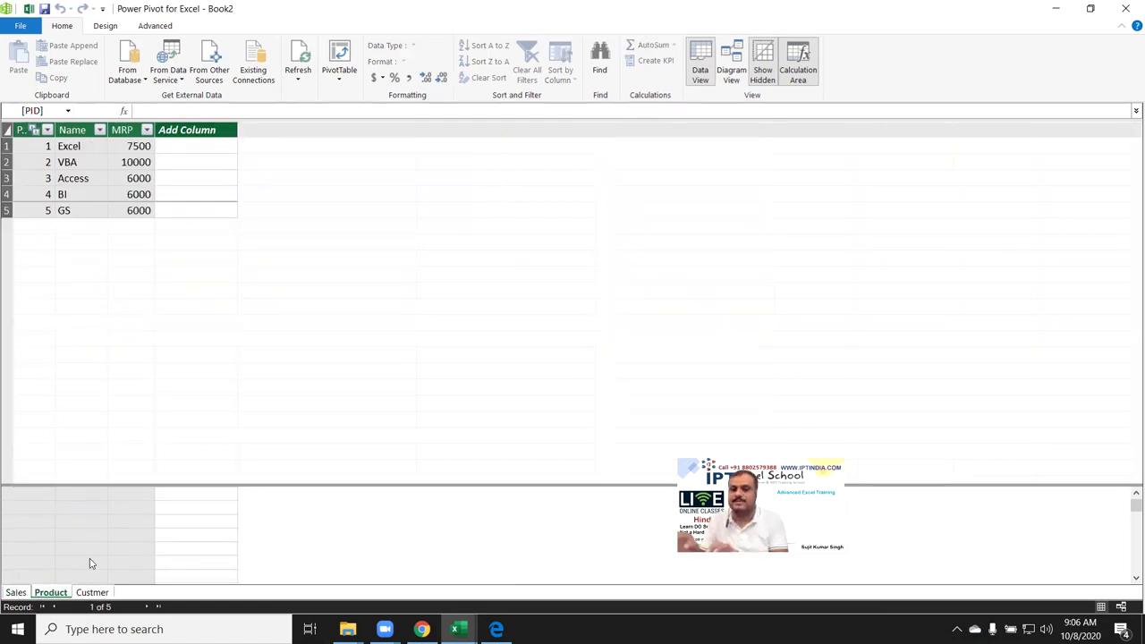
left_click(16, 593)
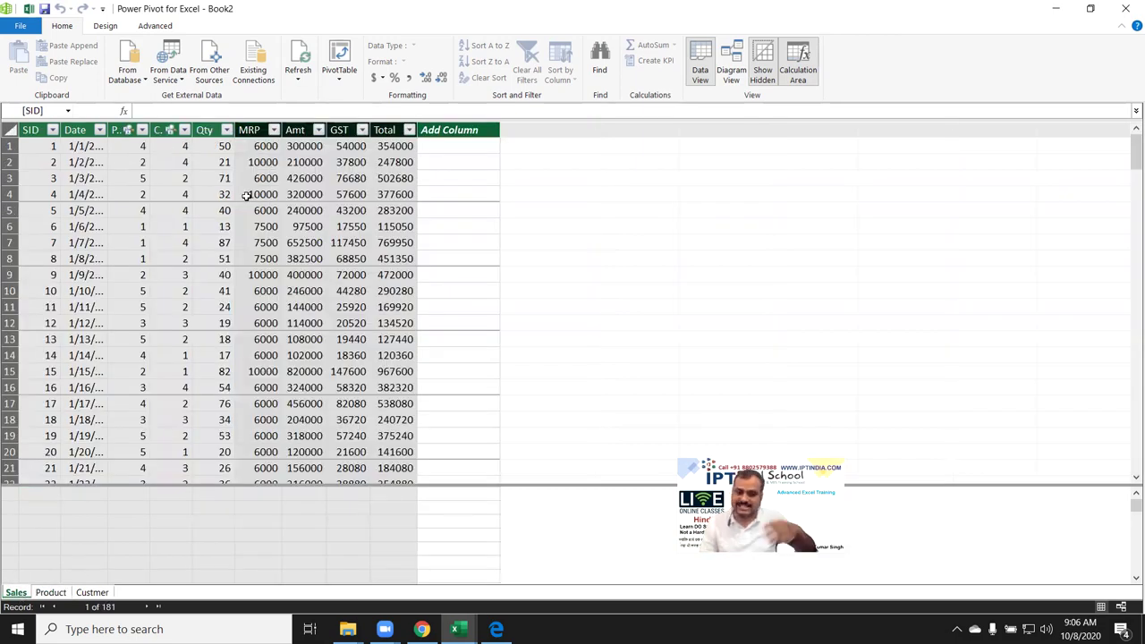
Step: Check the MRP RELATED formula and the Amt, GST and Total formulas, then switch to Book2
left_click(259, 148)
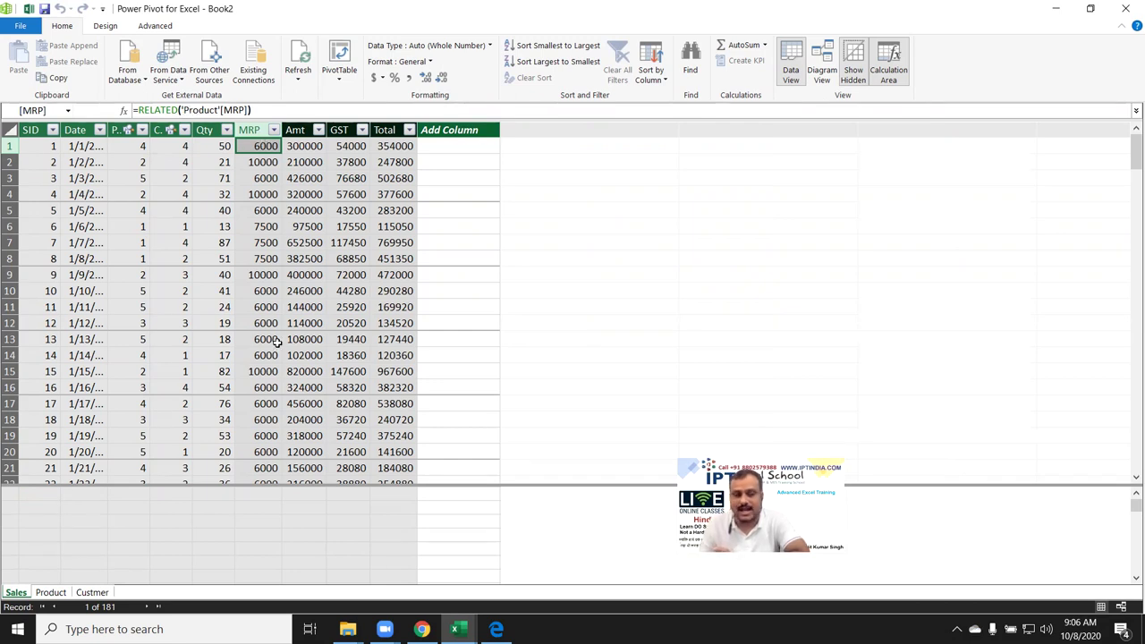
left_click(302, 149)
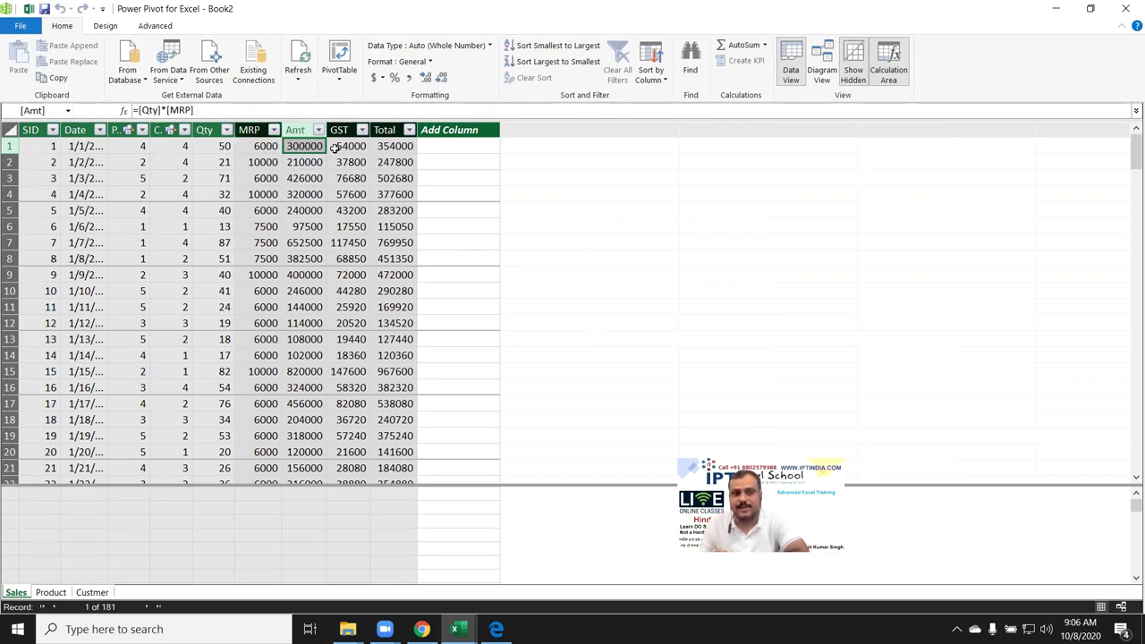
left_click(336, 148)
left_click(376, 148)
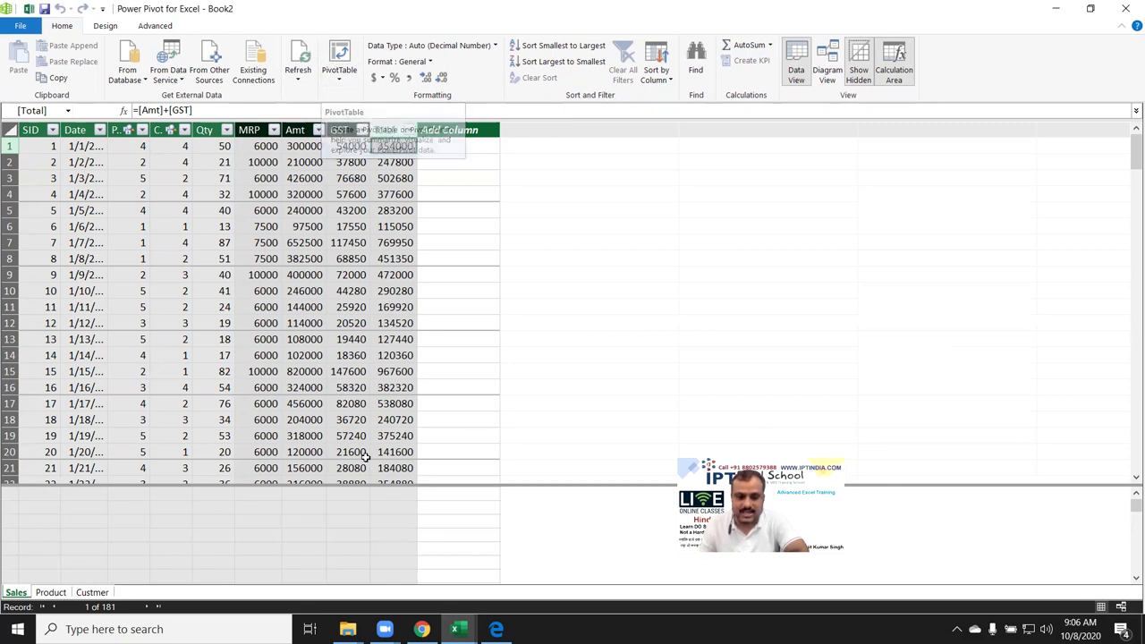
mouse_move(455, 629)
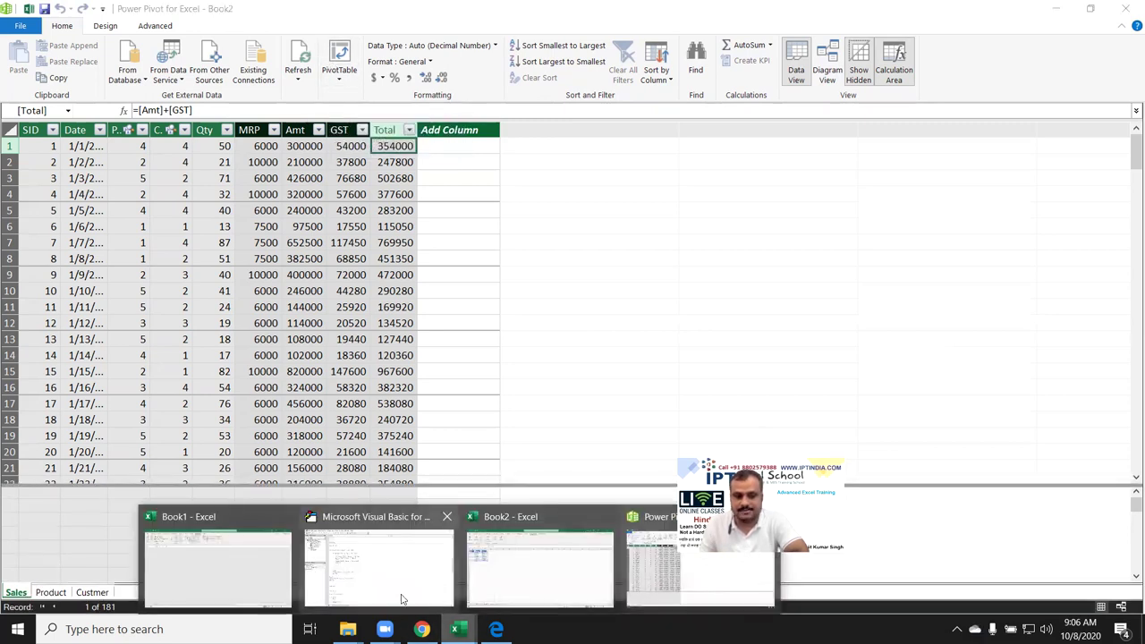
left_click(537, 568)
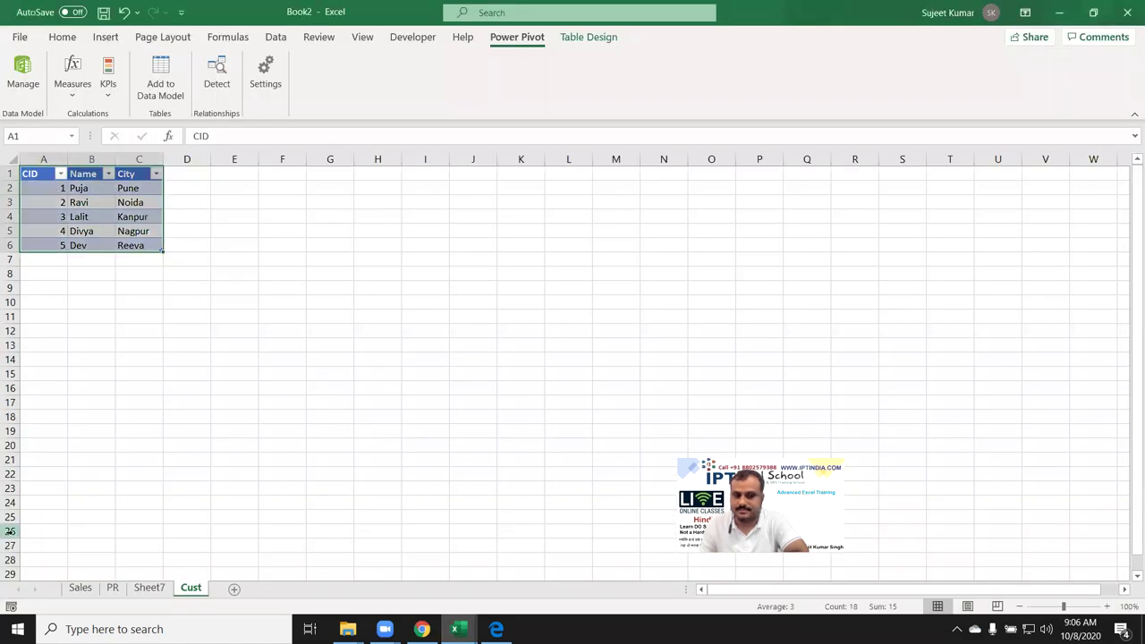
Step: On Sheet7, show the pivot's field list, collapse Product, and minimize Excel to the desktop
left_click(149, 589)
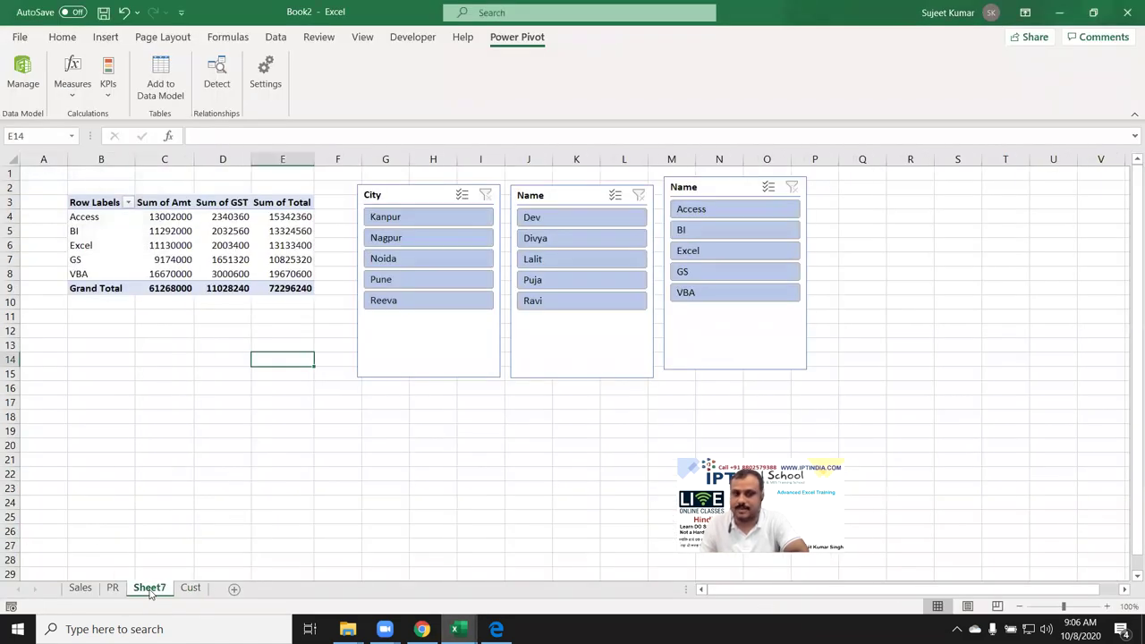
left_click(177, 260)
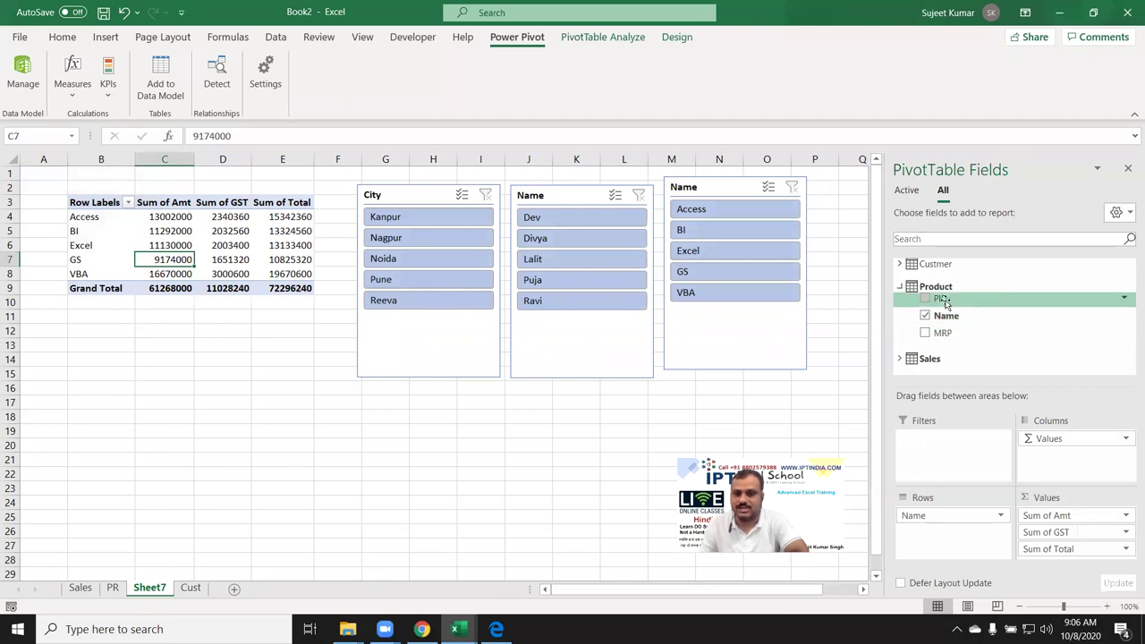
left_click(901, 288)
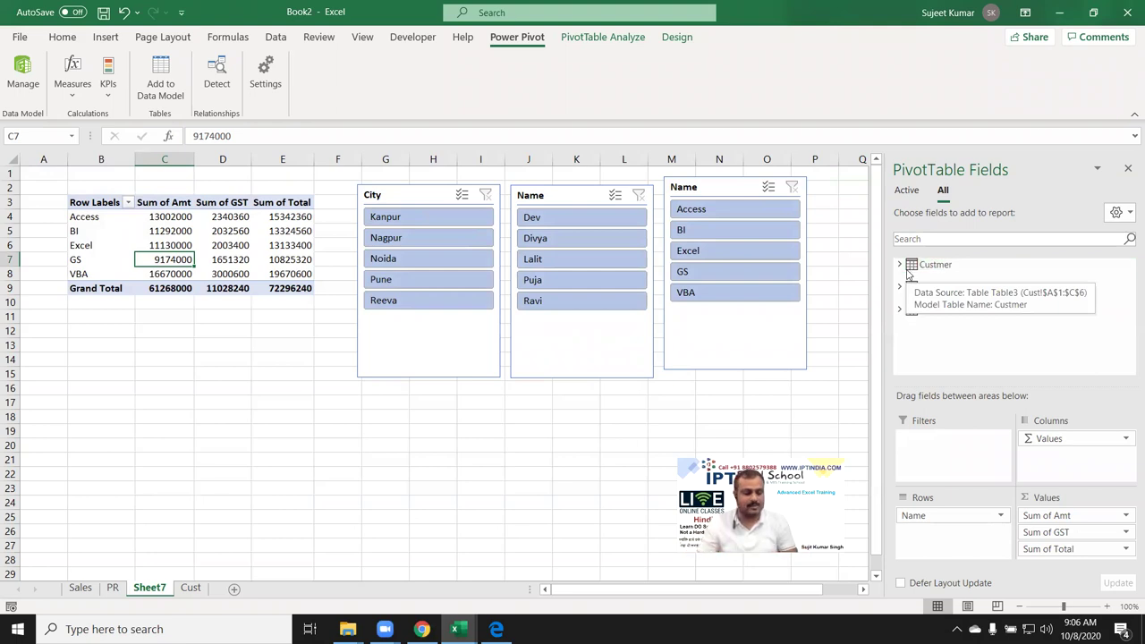
key("super+d")
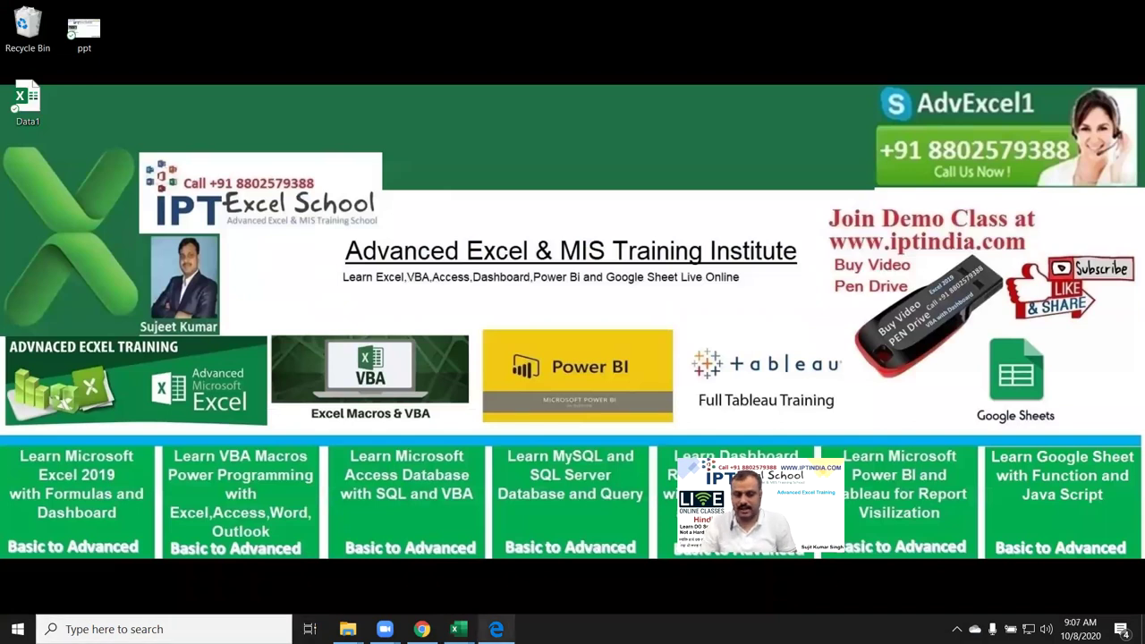
Step: Restore the Book1 workbook, select cell E24 on Sheet2, and show the Insert ribbon
mouse_move(458, 629)
left_click(273, 568)
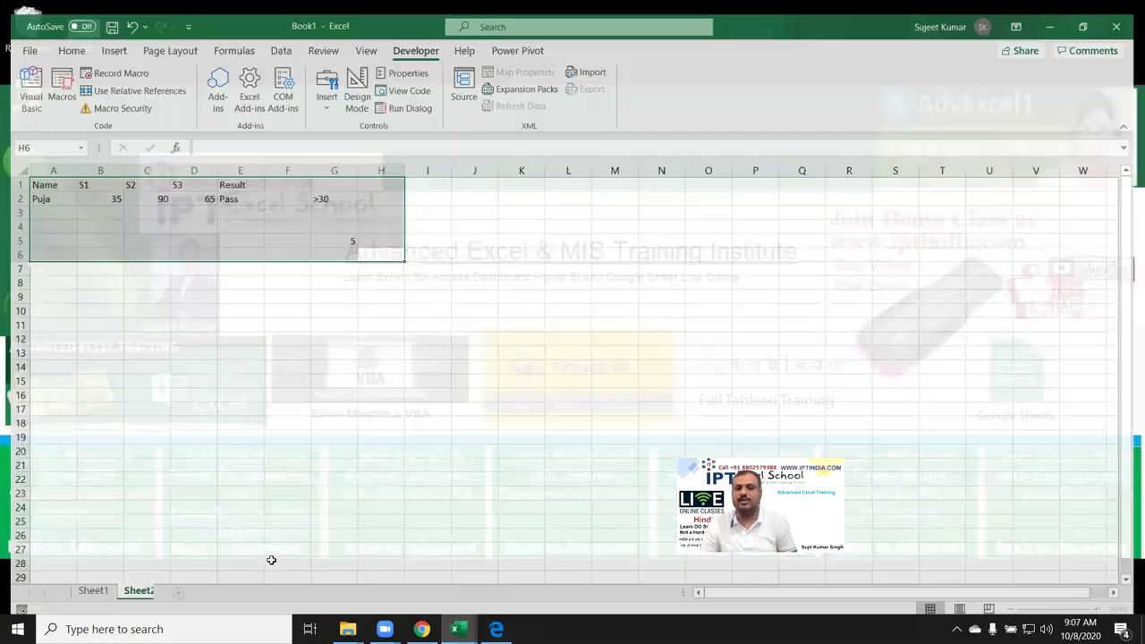
left_click(250, 501)
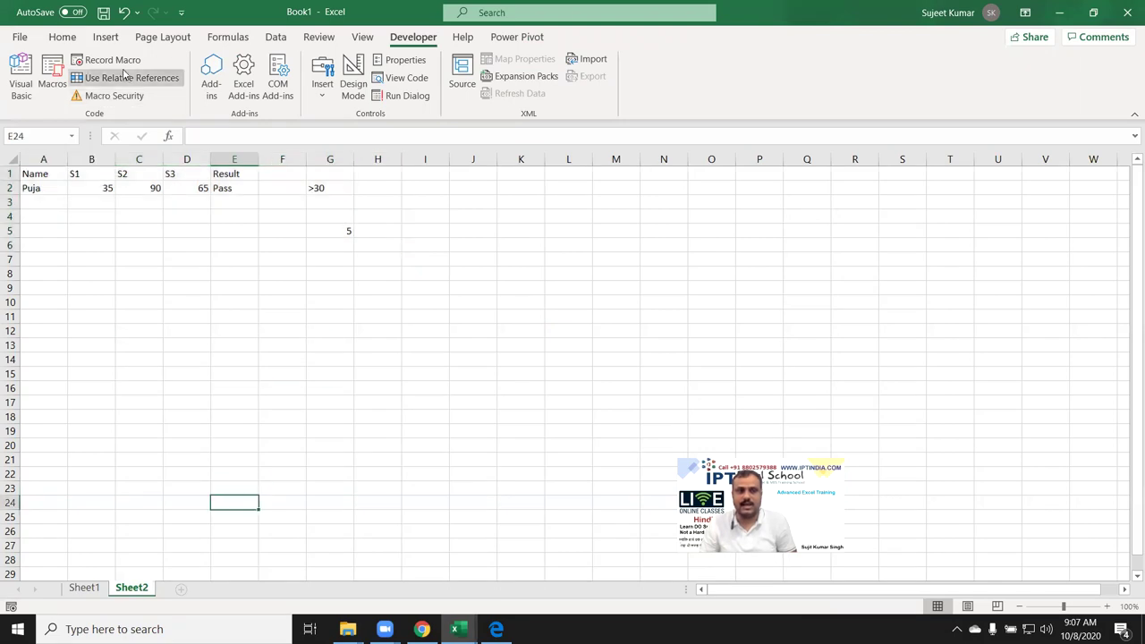
left_click(105, 37)
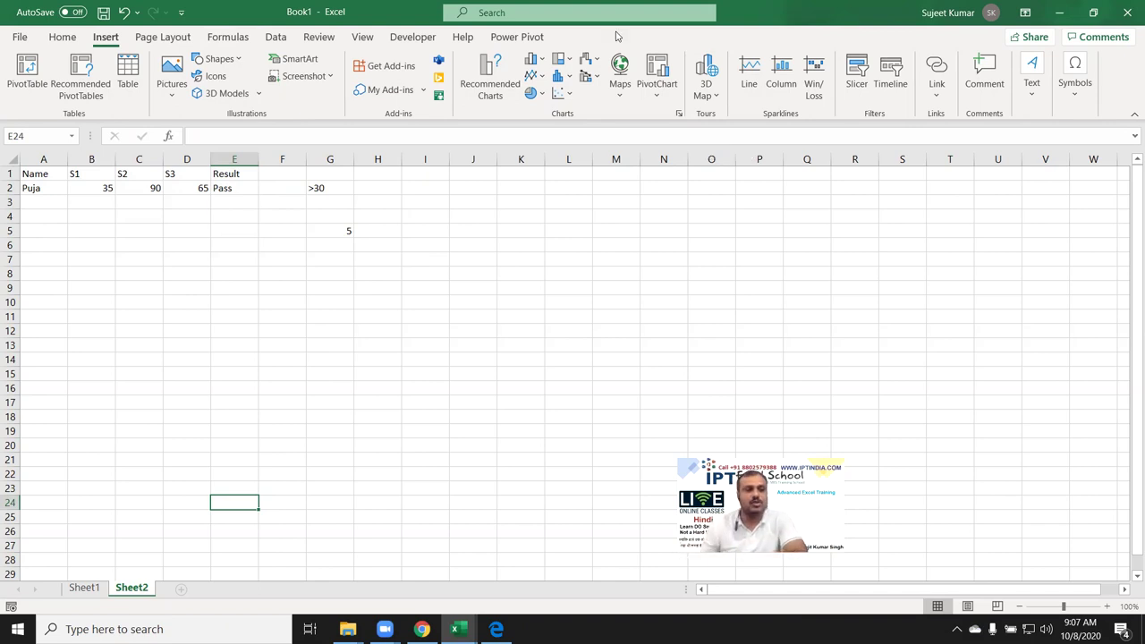
Step: Scroll across the ribbon from the Insert tab to the Formulas tab
scroll(616, 36, "down", 2)
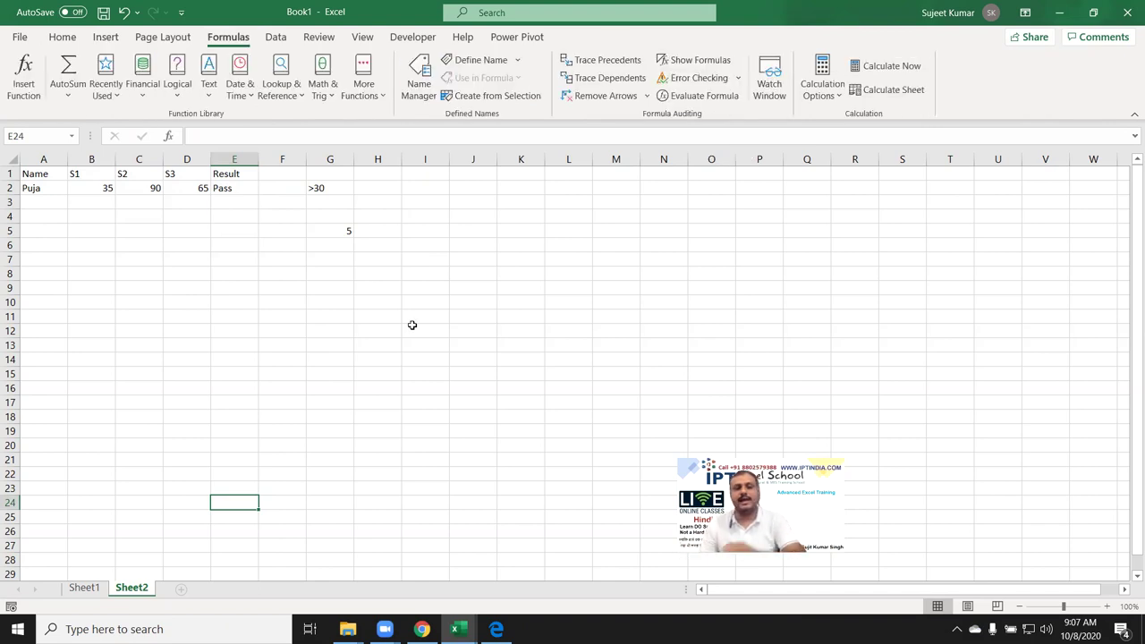